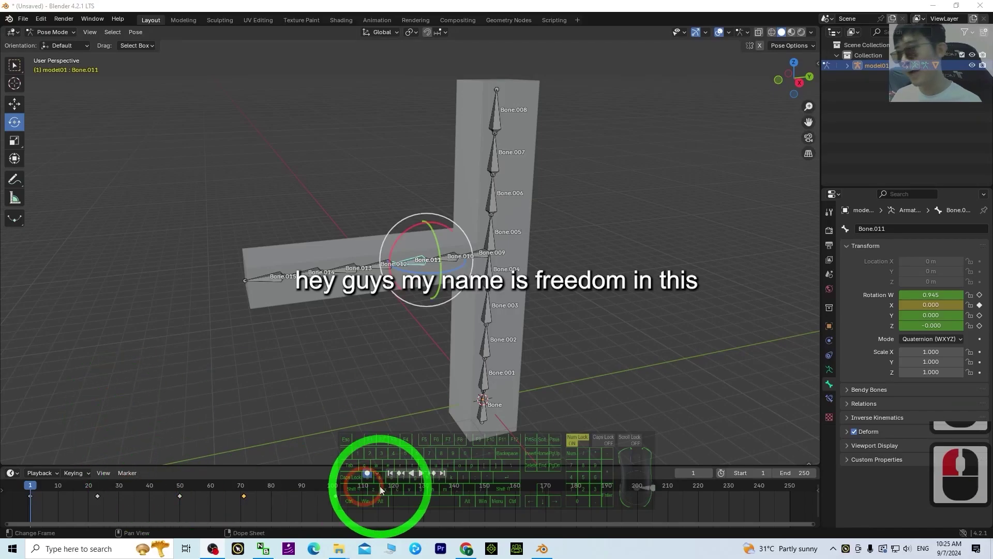
Play the bending animation, replaying it from the start and pausing at frame 70
{"action": "left_click", "coordinate": [420, 475]}
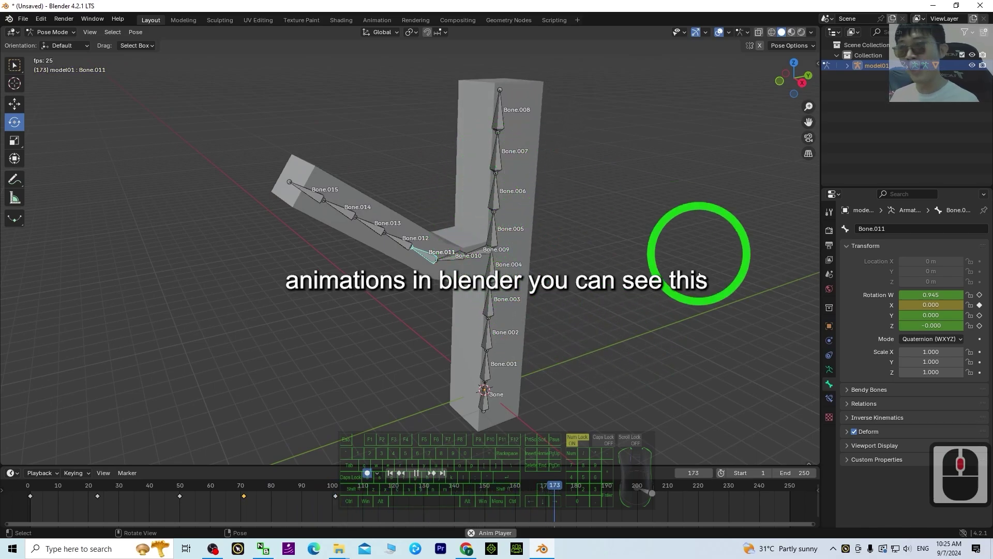
{"action": "double_click", "coordinate": [392, 471]}
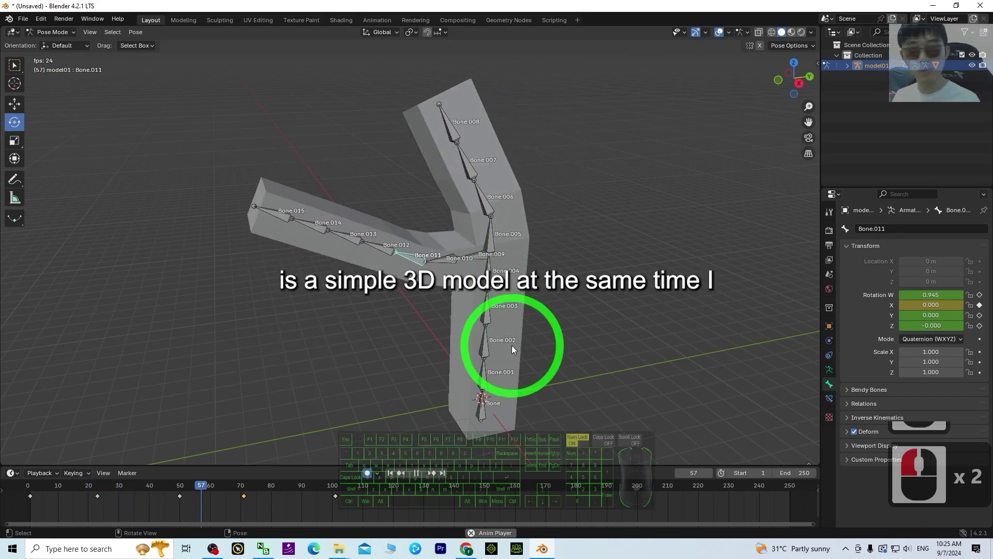
{"action": "middle_click_drag", "start_coordinate": [542, 409], "coordinate": [398, 447]}
{"action": "left_click", "coordinate": [409, 472]}
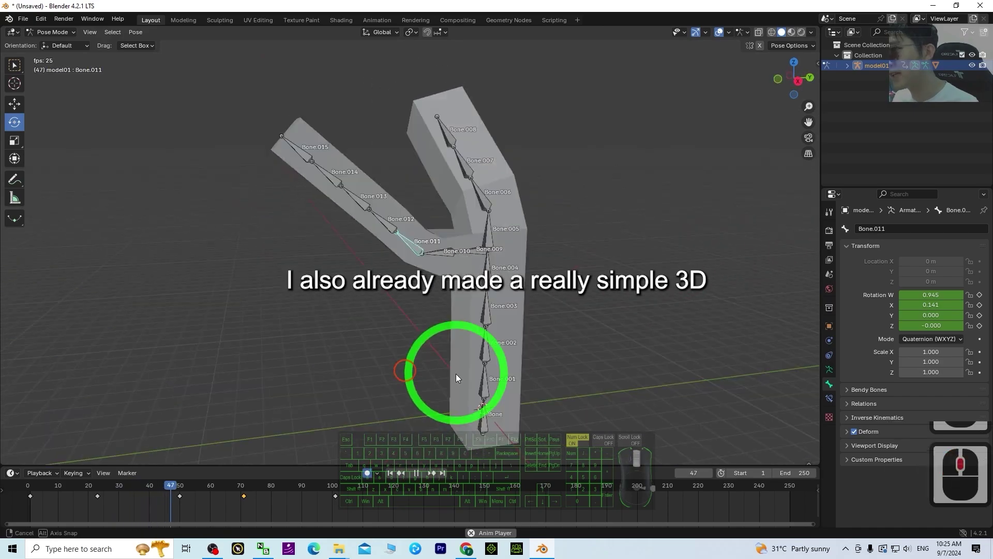
{"action": "left_click", "coordinate": [419, 473]}
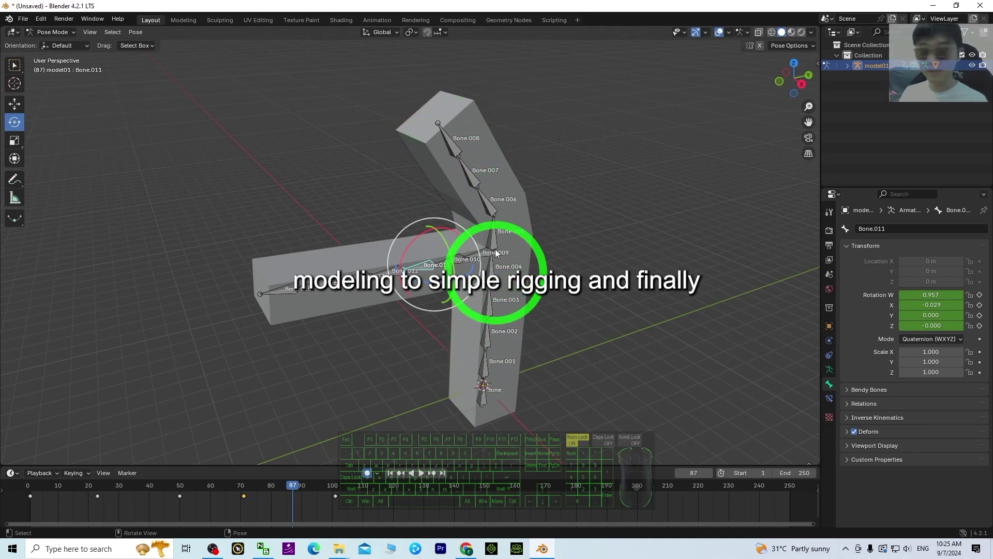
{"action": "left_click", "coordinate": [391, 473]}
{"action": "left_click", "coordinate": [419, 474]}
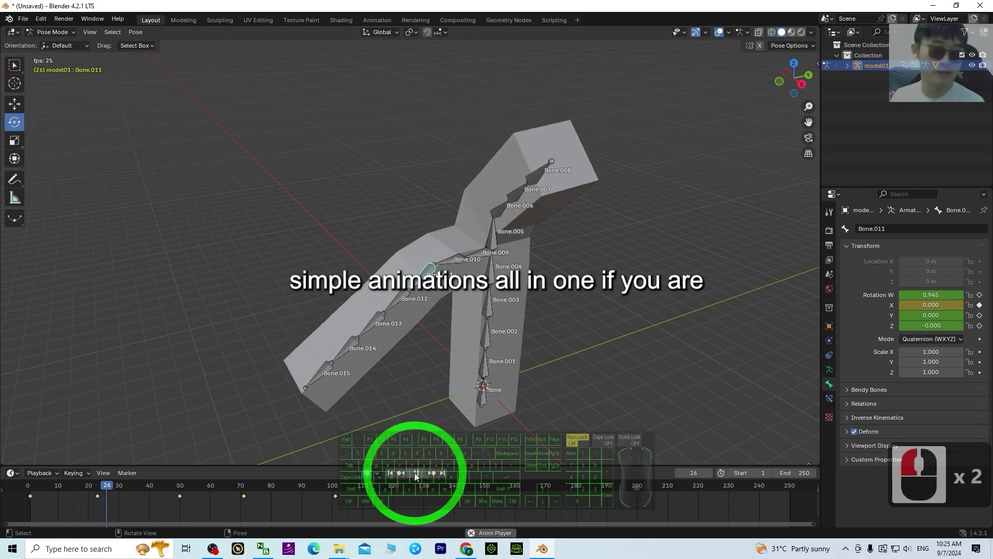
{"action": "left_click", "coordinate": [414, 473]}
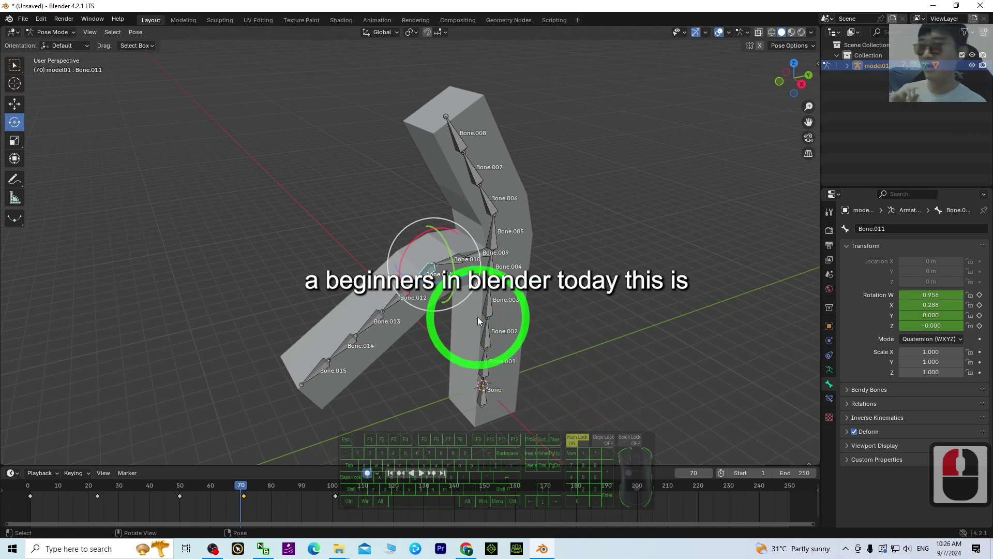
Orbit around the paused model to inspect the bent arm and trunk from several angles
{"action": "middle_click_drag", "start_coordinate": [509, 331], "coordinate": [356, 386]}
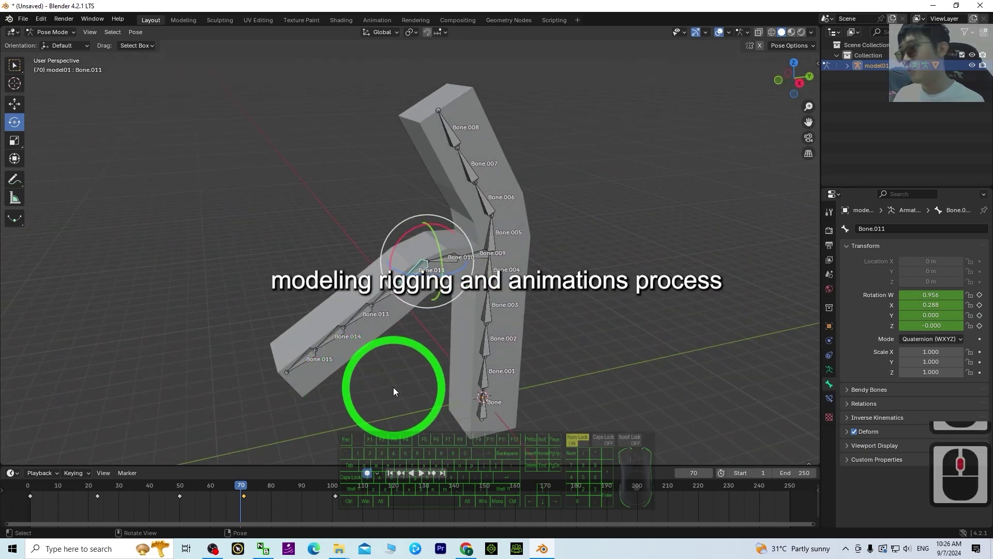
{"action": "middle_click_drag", "start_coordinate": [392, 386], "coordinate": [670, 351]}
{"action": "middle_click_drag", "start_coordinate": [557, 319], "coordinate": [575, 326]}
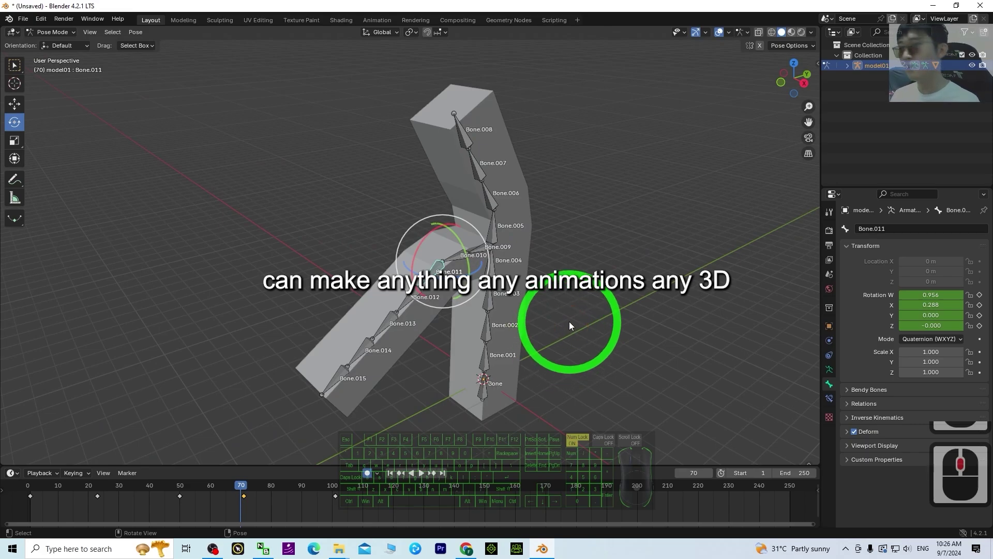
{"action": "middle_click_drag", "start_coordinate": [564, 326], "coordinate": [353, 353]}
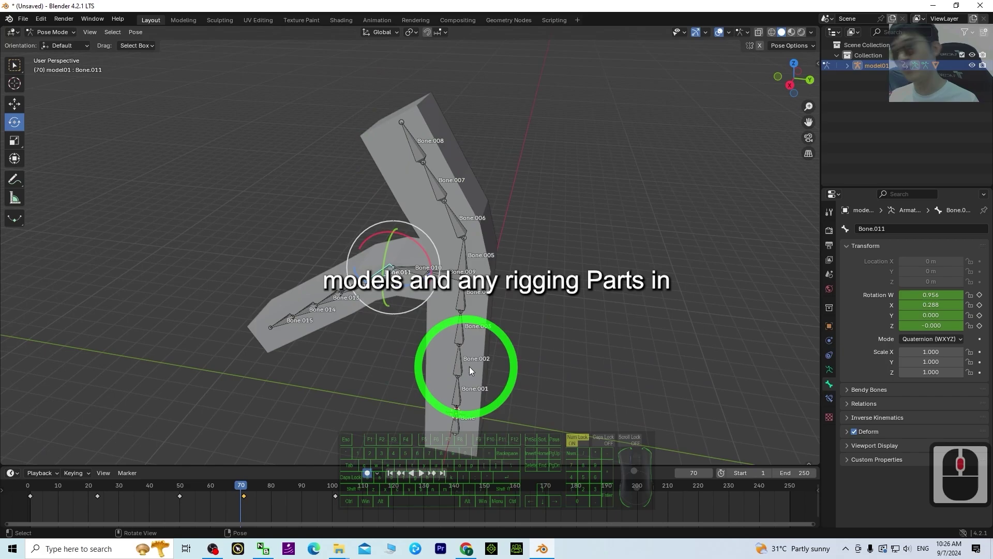
{"action": "middle_click_drag", "start_coordinate": [469, 366], "coordinate": [549, 359]}
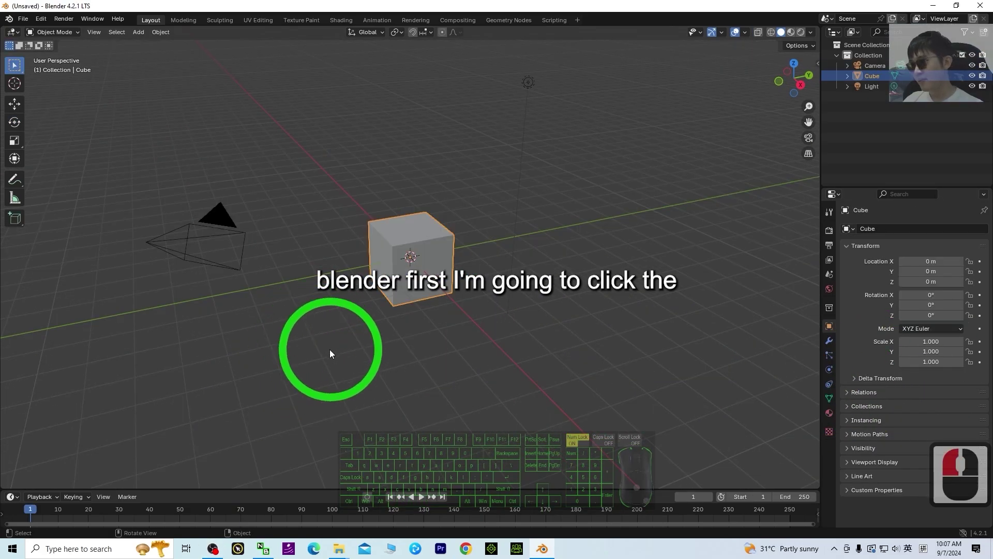
Select everything in the default scene and delete the camera, cube and light
{"action": "left_click", "coordinate": [328, 350]}
{"action": "double_click", "coordinate": [327, 348]}
{"action": "double_click", "coordinate": [327, 348]}
{"action": "double_click", "coordinate": [327, 348]}
{"action": "left_click", "coordinate": [327, 350]}
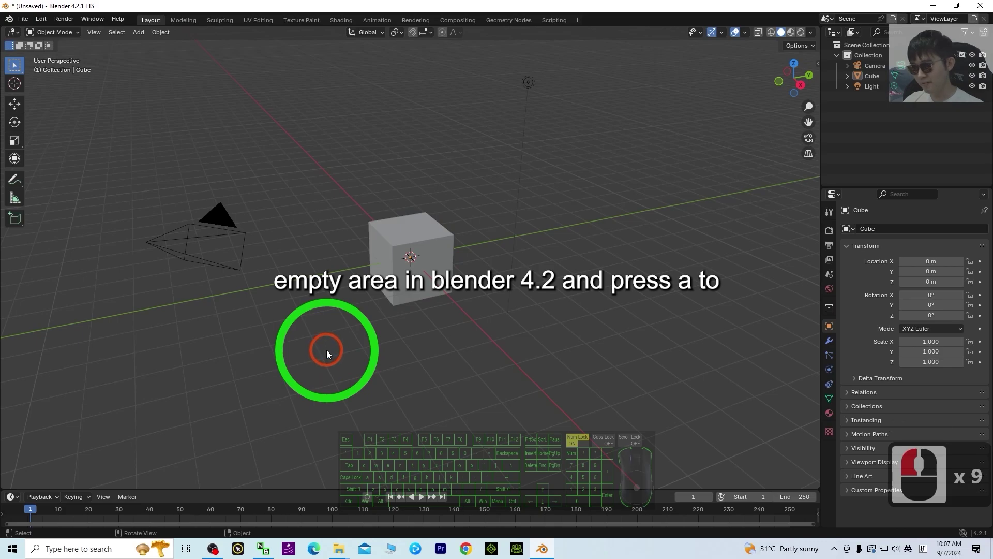
{"action": "key", "text": "a"}
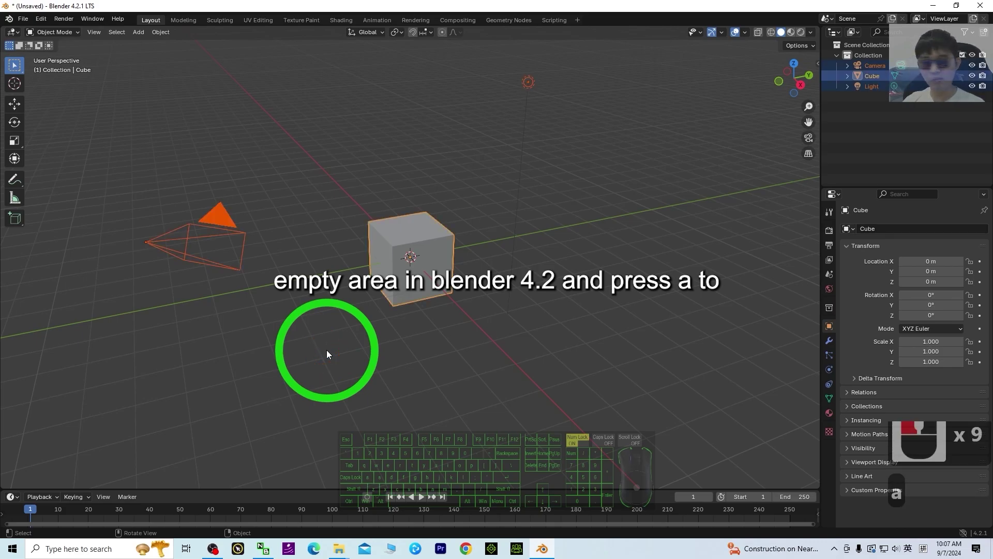
{"action": "key", "text": "Delete"}
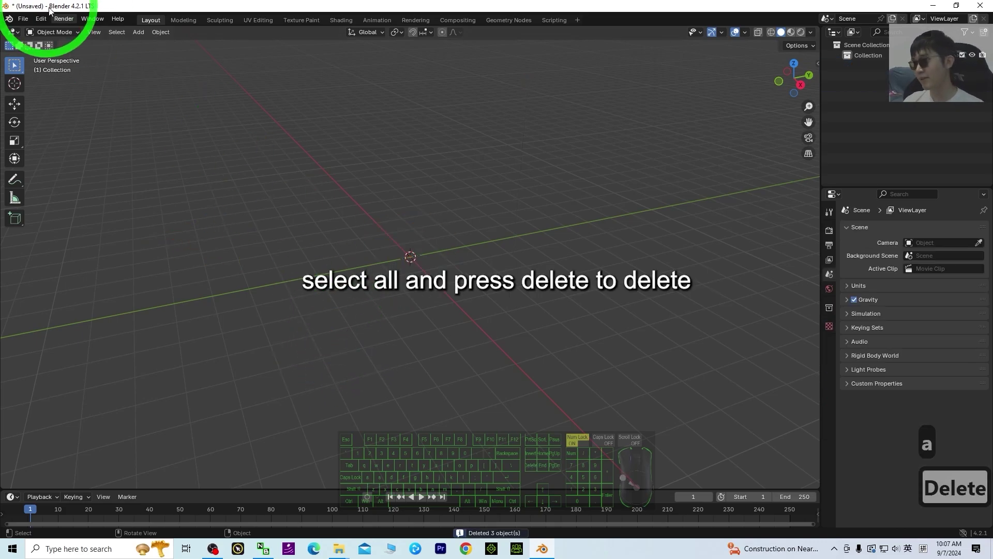
Add a new mesh cube to the empty scene
{"action": "left_click", "coordinate": [138, 33]}
{"action": "left_click", "coordinate": [154, 45]}
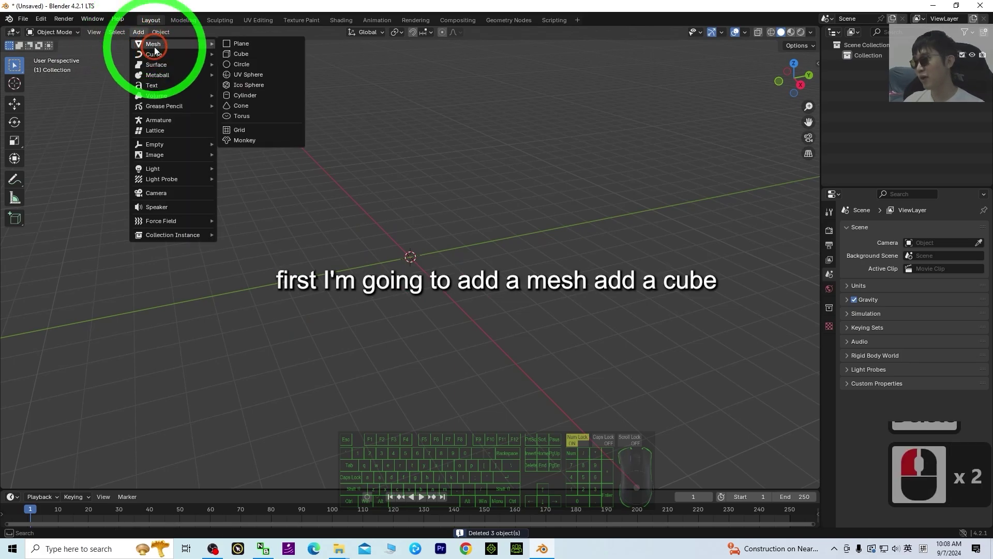
{"action": "left_click", "coordinate": [252, 55]}
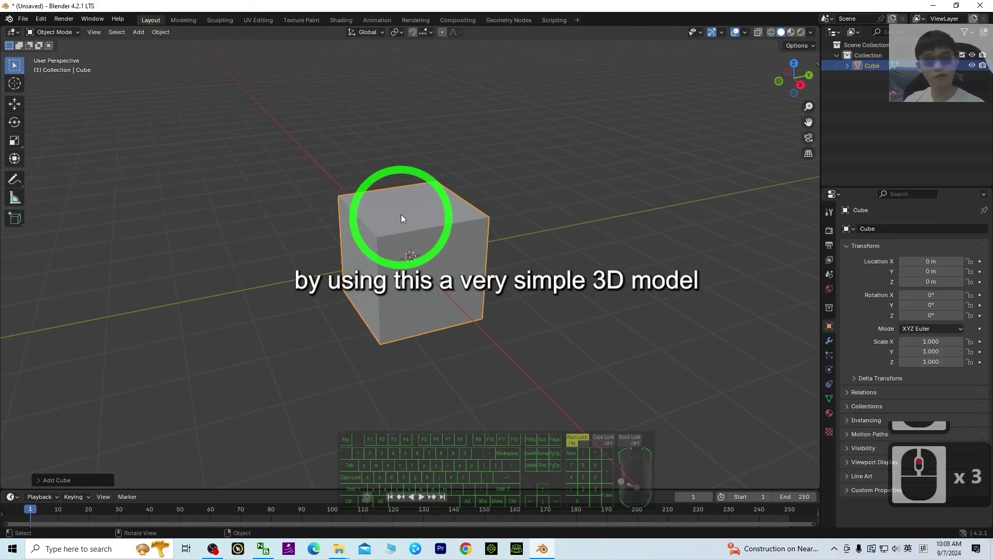
{"action": "scroll", "coordinate": [455, 253], "scroll_direction": "down", "scroll_amount": 5}
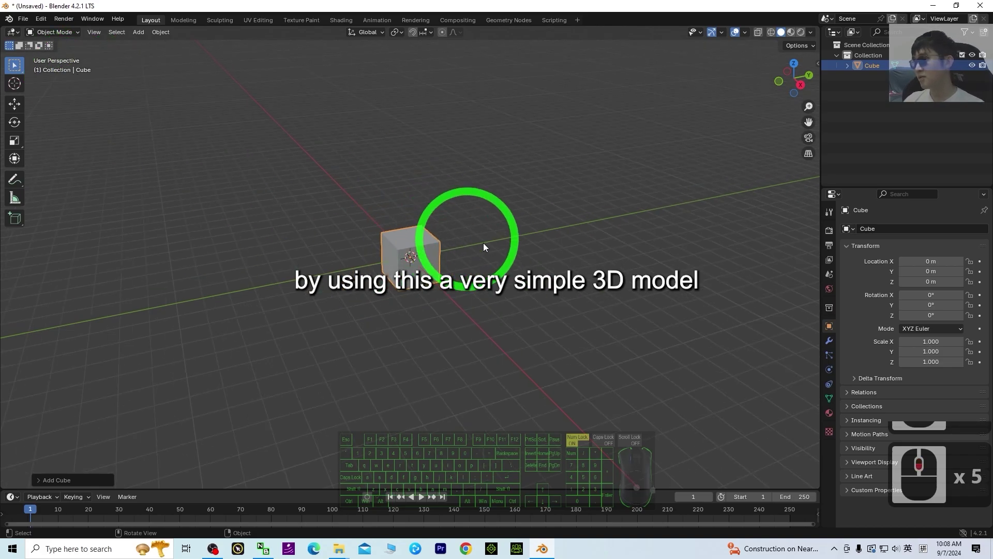
{"action": "mouse_move", "coordinate": [470, 228]}
{"action": "middle_mouse_down", "text": "shift"}
{"action": "mouse_move", "coordinate": [525, 295]}
{"action": "mouse_move", "coordinate": [523, 372]}
{"action": "mouse_move", "coordinate": [470, 386]}
{"action": "middle_mouse_up", "text": "shift"}
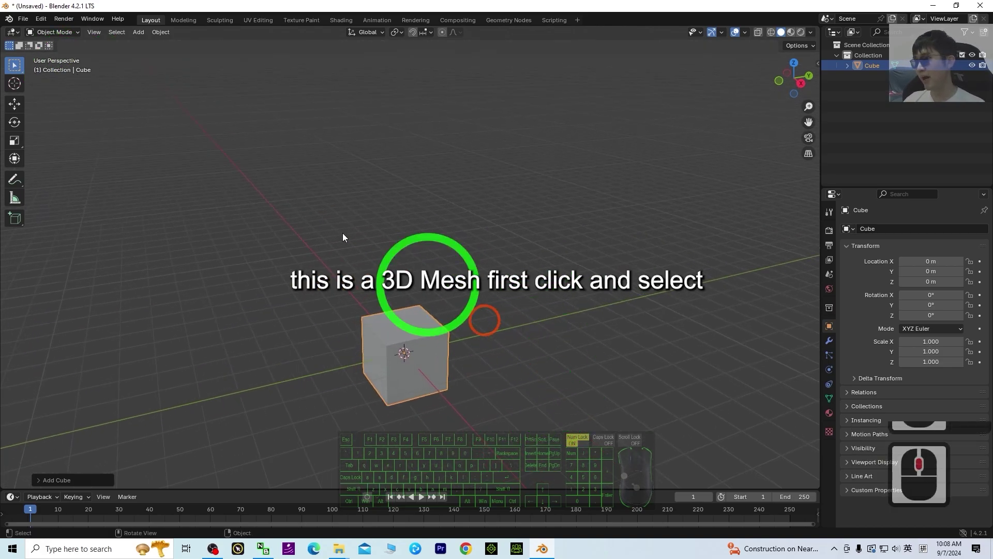
Enter Edit Mode with face select and select the cube's top face
{"action": "left_click", "coordinate": [54, 32]}
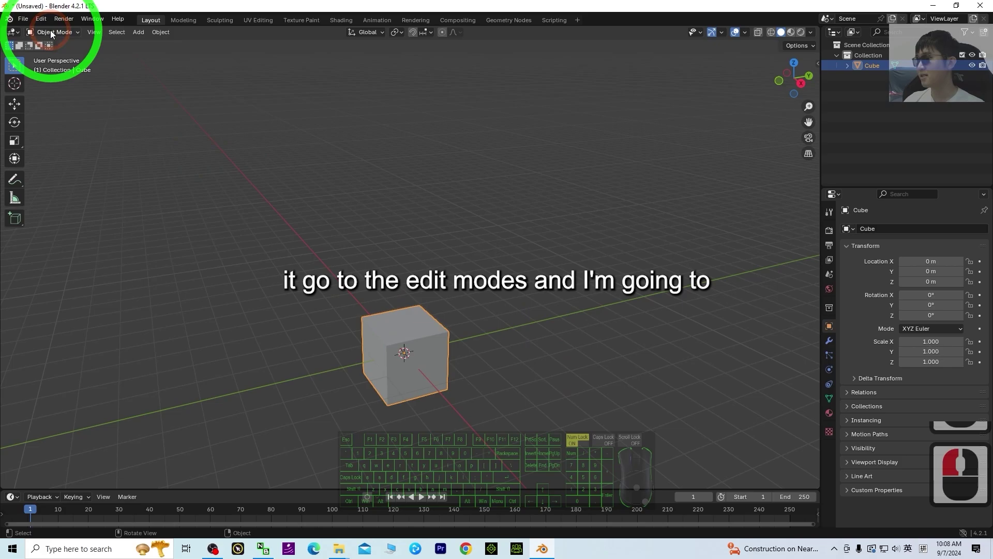
{"action": "left_click", "coordinate": [53, 56]}
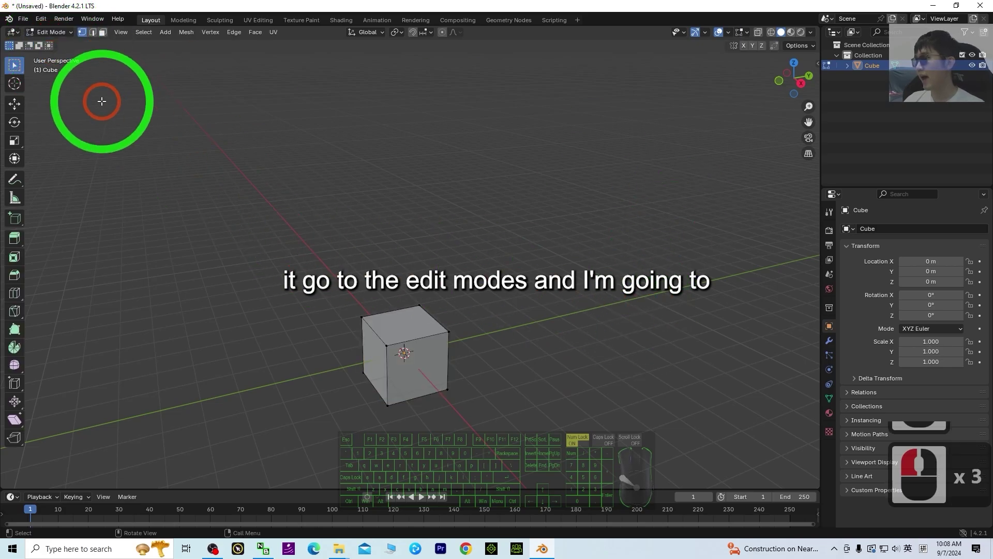
{"action": "left_click", "coordinate": [102, 33]}
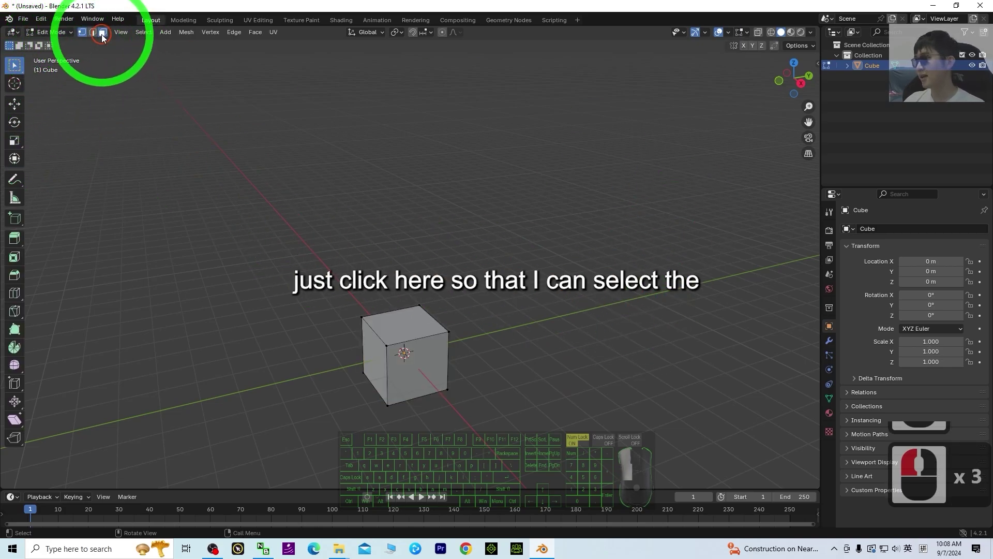
{"action": "left_click", "coordinate": [373, 331]}
{"action": "left_click", "coordinate": [398, 333]}
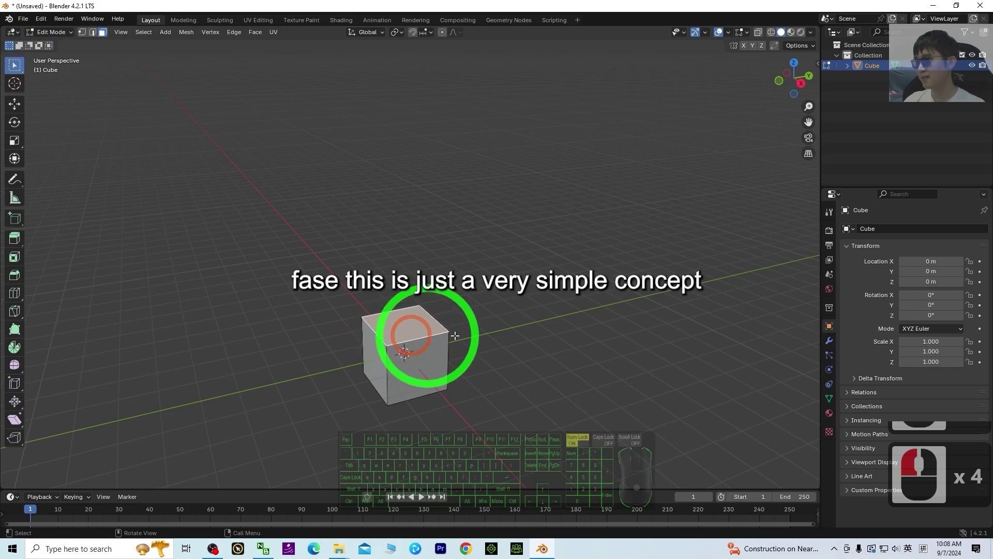
Move the top face upward along Z to stretch the cube into a tall pillar
{"action": "scroll", "coordinate": [693, 359], "scroll_direction": "down", "scroll_amount": 3}
{"action": "scroll", "coordinate": [693, 359], "scroll_direction": "down", "scroll_amount": 1}
{"action": "left_click", "coordinate": [22, 103]}
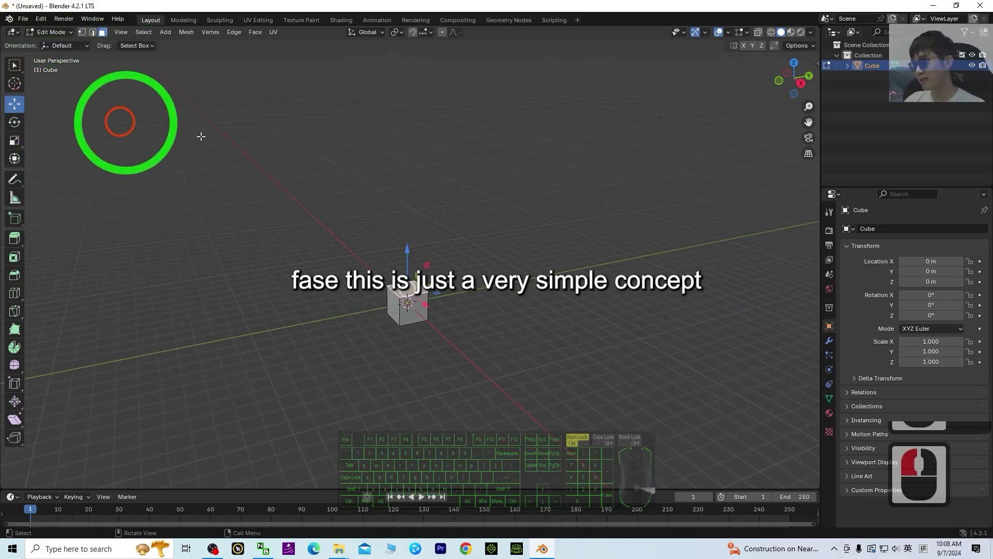
{"action": "left_click_drag", "start_coordinate": [408, 237], "coordinate": [429, 70]}
{"action": "scroll", "coordinate": [512, 181], "scroll_direction": "up", "scroll_amount": 2}
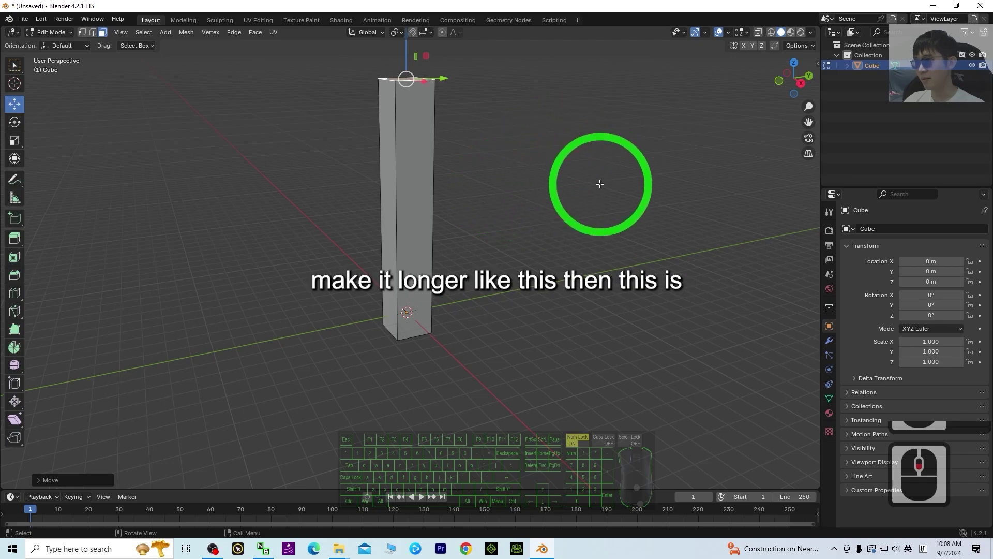
{"action": "scroll", "coordinate": [543, 171], "scroll_direction": "down", "scroll_amount": 2}
{"action": "scroll", "coordinate": [554, 170], "scroll_direction": "up", "scroll_amount": 3}
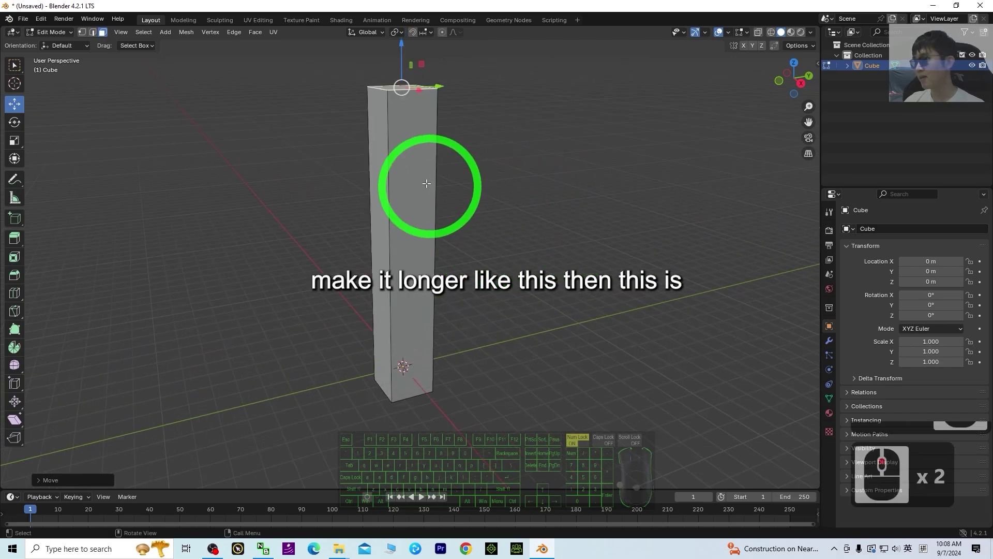
Add loop cuts across the pillar and increase their number in the operator panel
{"action": "left_click", "coordinate": [19, 295]}
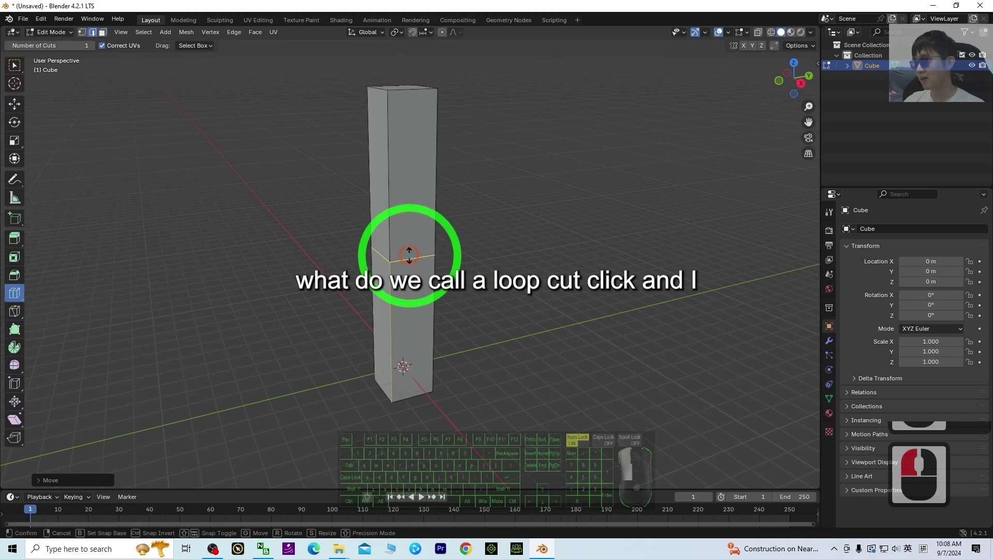
{"action": "left_click", "coordinate": [409, 255]}
{"action": "left_click", "coordinate": [79, 483]}
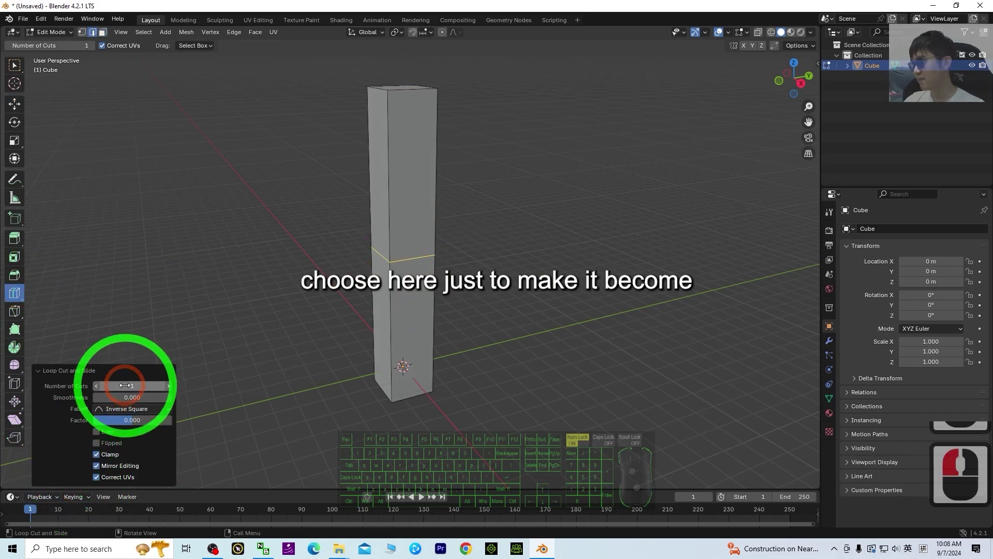
{"action": "left_click_drag", "start_coordinate": [125, 385], "coordinate": [138, 386]}
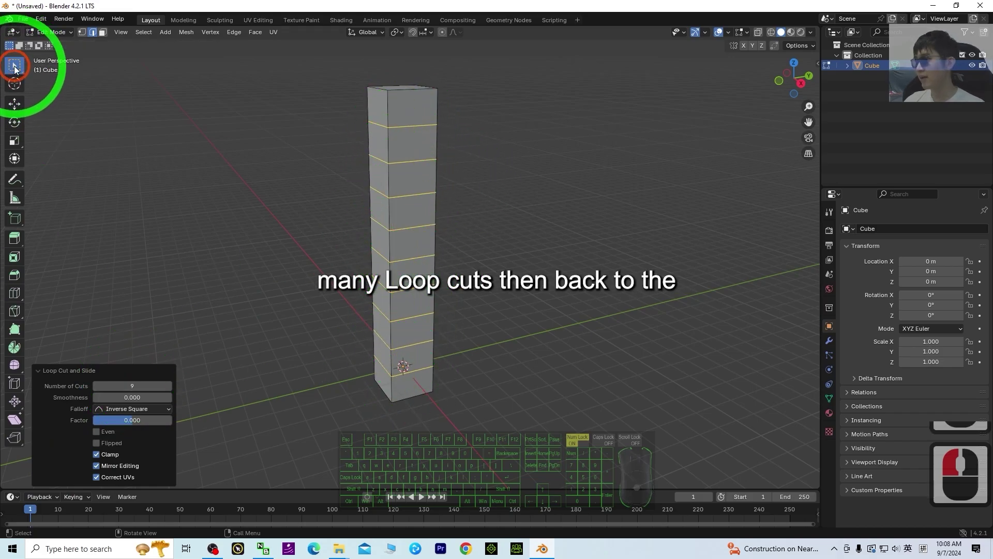
Select a side face of the column and extrude it outward into a horizontal arm
{"action": "left_click", "coordinate": [133, 255]}
{"action": "left_click", "coordinate": [44, 148]}
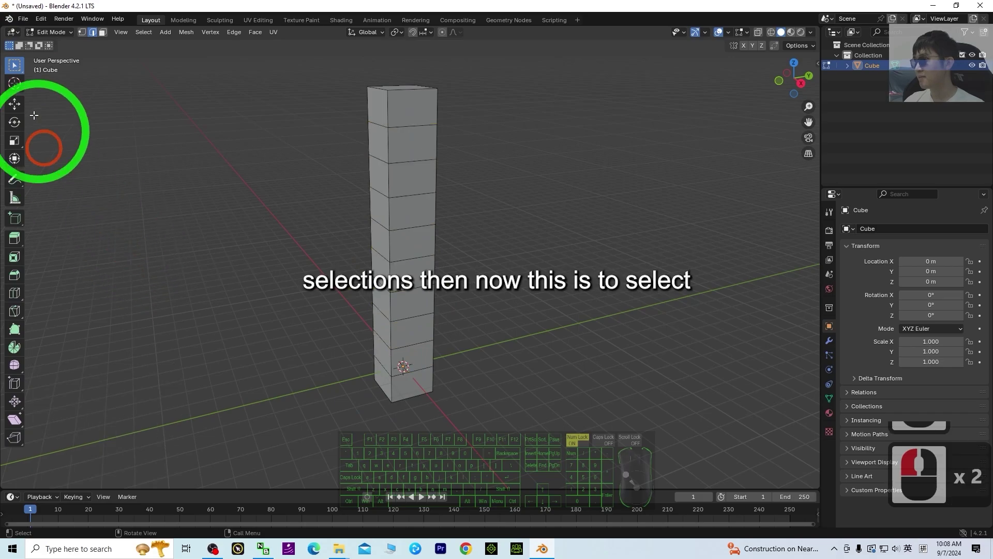
{"action": "left_click", "coordinate": [16, 63]}
{"action": "left_click", "coordinate": [421, 104]}
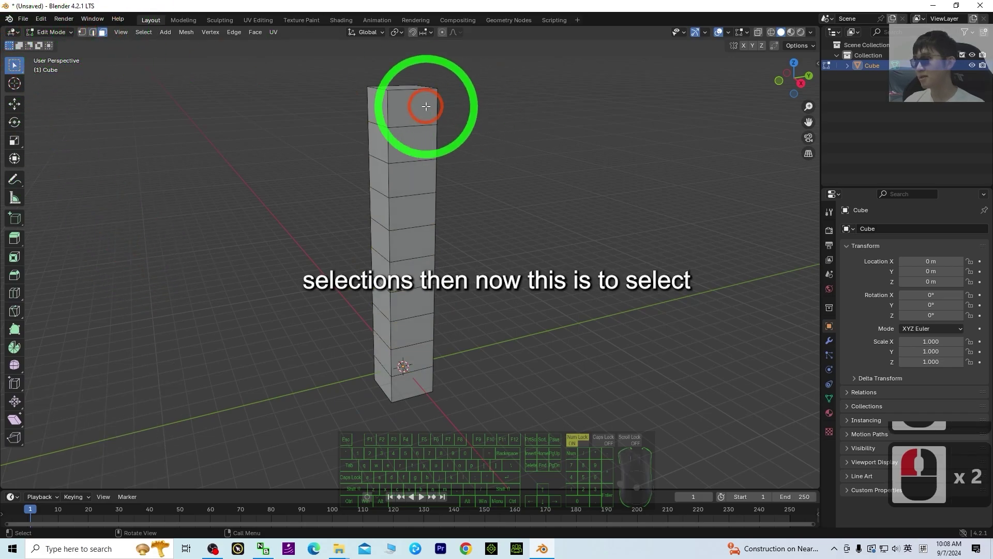
{"action": "left_click", "coordinate": [409, 145]}
{"action": "left_click", "coordinate": [381, 229]}
{"action": "left_click", "coordinate": [381, 239]}
{"action": "middle_click_drag", "start_coordinate": [483, 314], "coordinate": [372, 268]}
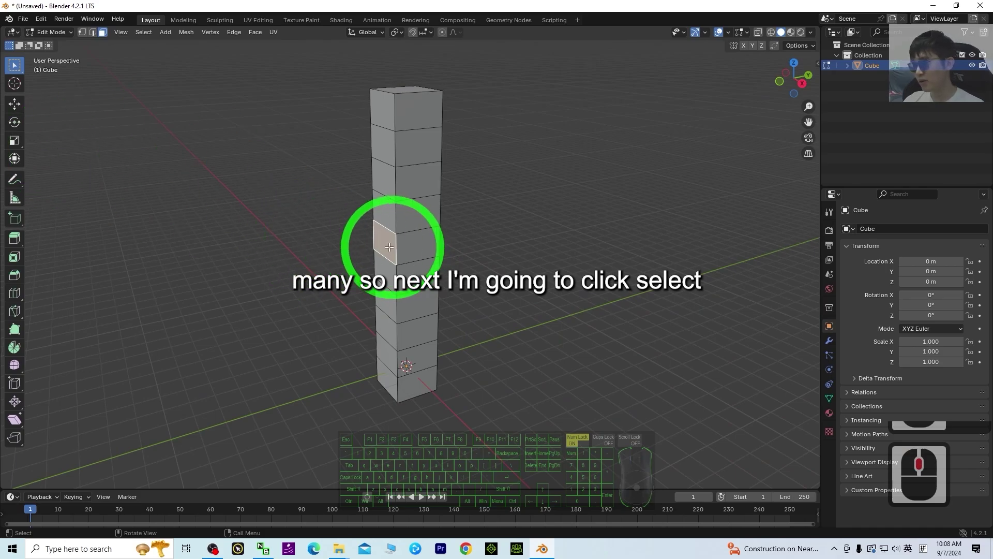
{"action": "left_click", "coordinate": [381, 234]}
{"action": "left_click", "coordinate": [381, 238]}
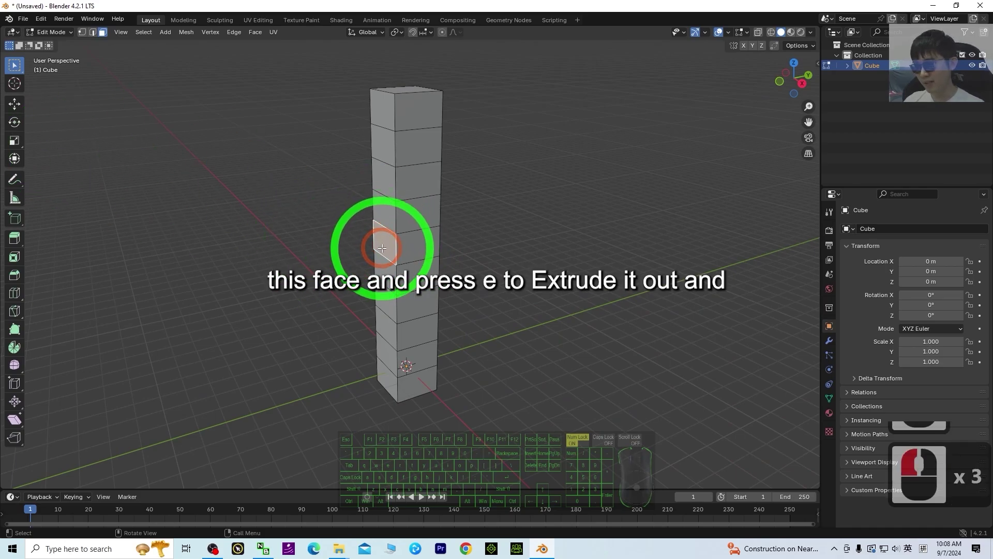
{"action": "key", "text": "e"}
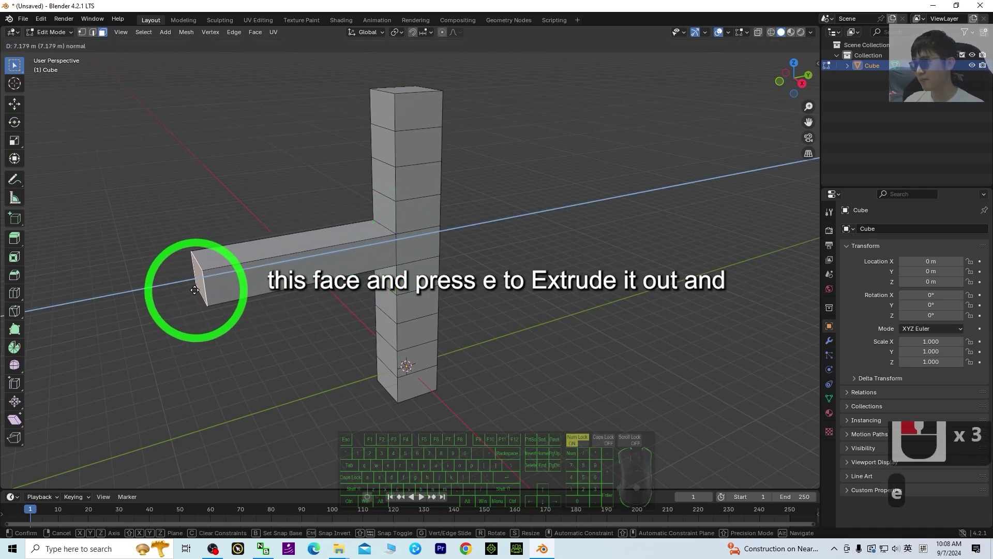
{"action": "left_click", "coordinate": [192, 287]}
Divide the arm with a loop cut set to 6 cuts
{"action": "left_click", "coordinate": [14, 292]}
{"action": "left_click", "coordinate": [311, 263]}
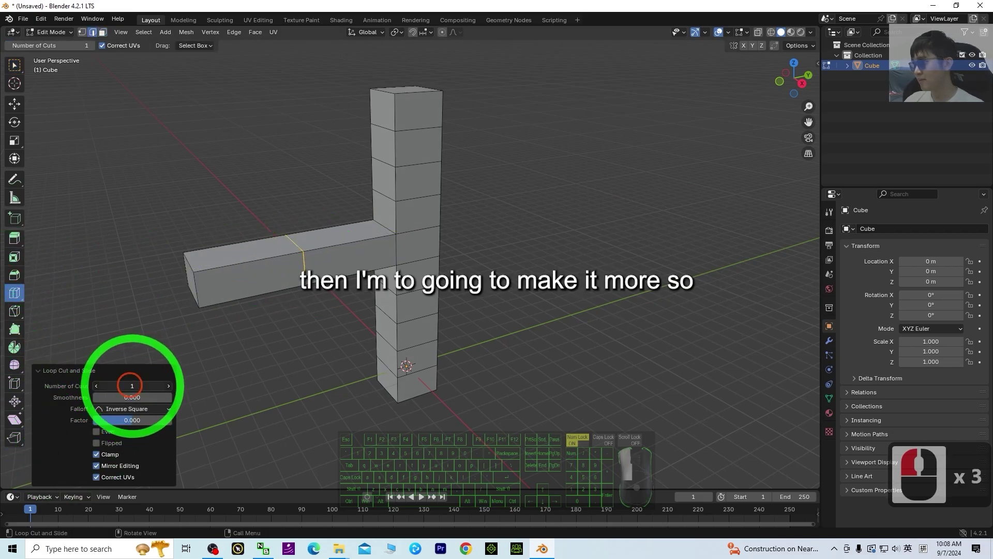
{"action": "left_click_drag", "start_coordinate": [131, 385], "coordinate": [142, 384]}
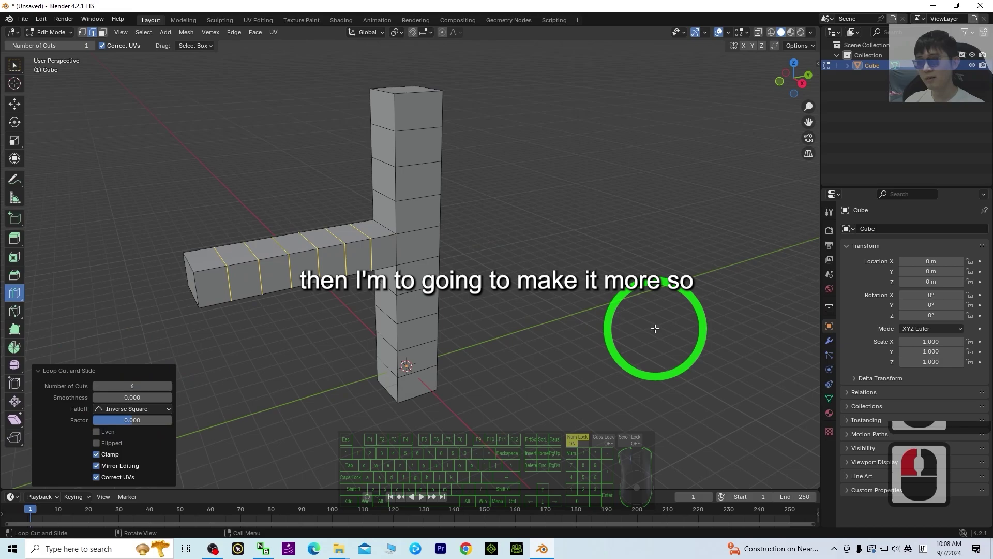
{"action": "middle_click_drag", "start_coordinate": [654, 328], "coordinate": [388, 391]}
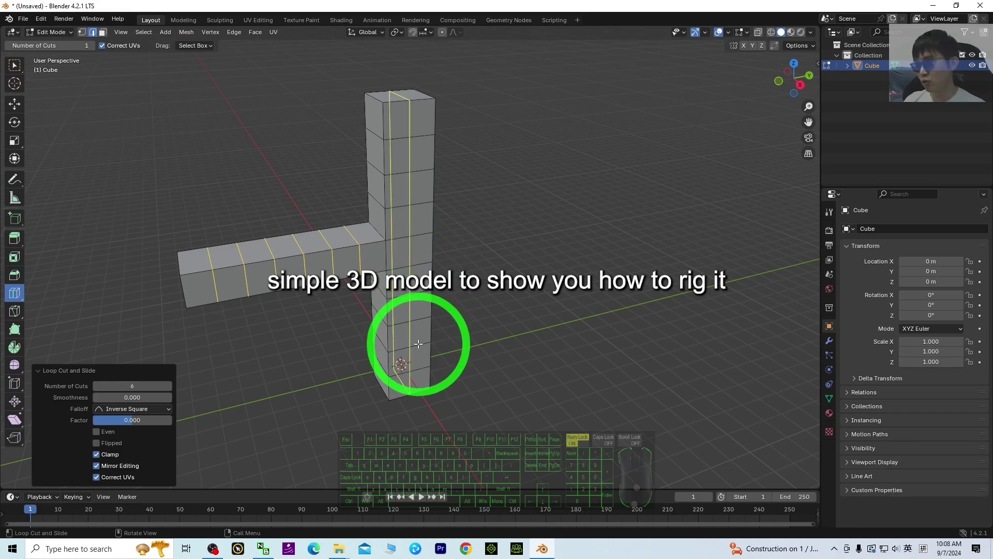
Return to Object Mode and add an armature at the base of the T mesh
{"action": "left_click", "coordinate": [54, 32]}
{"action": "left_click", "coordinate": [54, 45]}
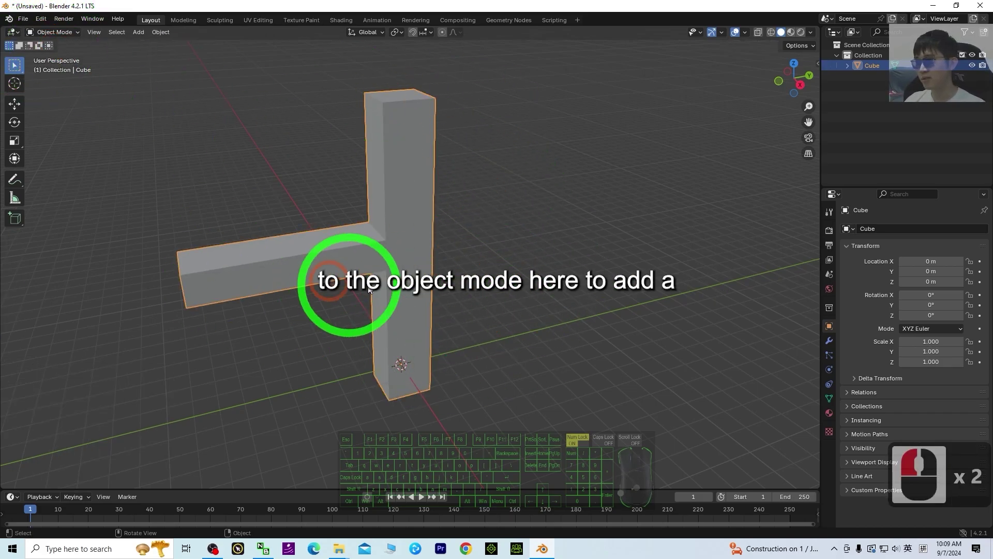
{"action": "left_click", "coordinate": [138, 32]}
{"action": "left_click", "coordinate": [138, 33]}
{"action": "left_click", "coordinate": [137, 32]}
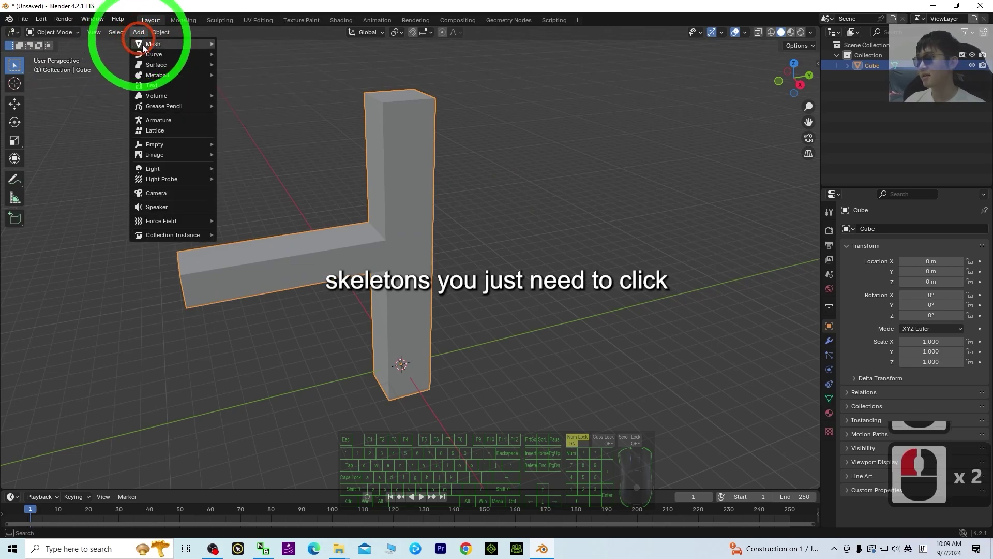
{"action": "left_click", "coordinate": [180, 121]}
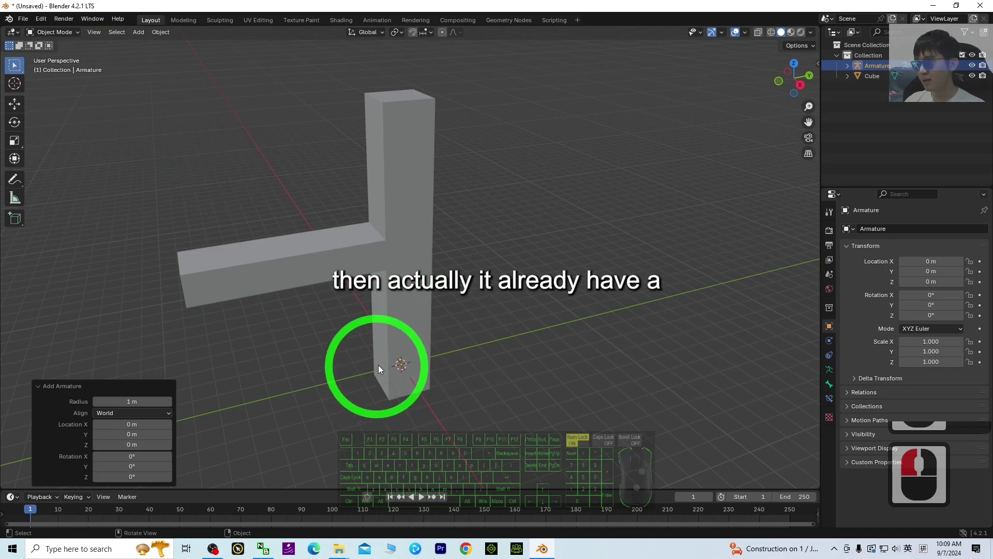
Tick In Front under the armature data's Viewport Display so bones draw over the mesh
{"action": "left_click", "coordinate": [538, 350]}
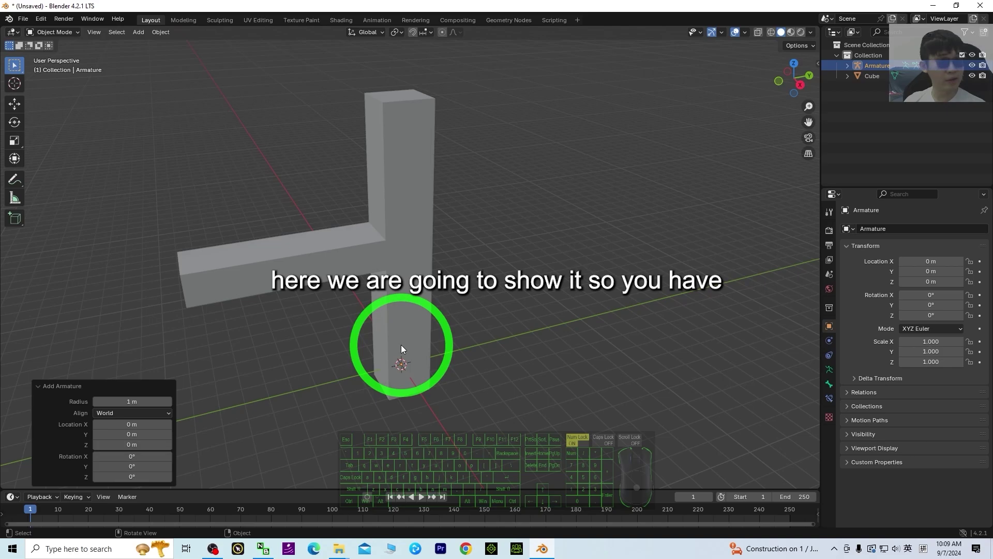
{"action": "left_click", "coordinate": [873, 309]}
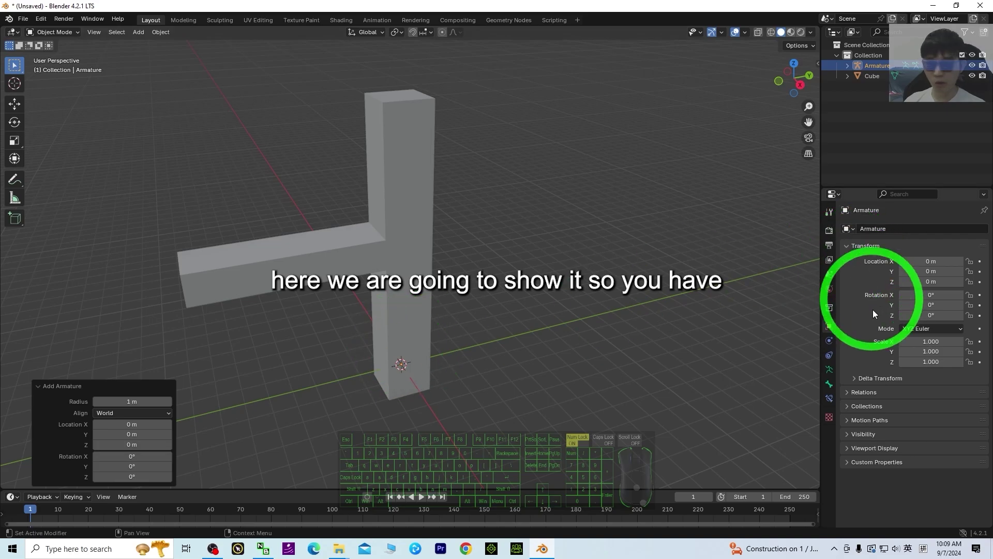
{"action": "left_click", "coordinate": [829, 372]}
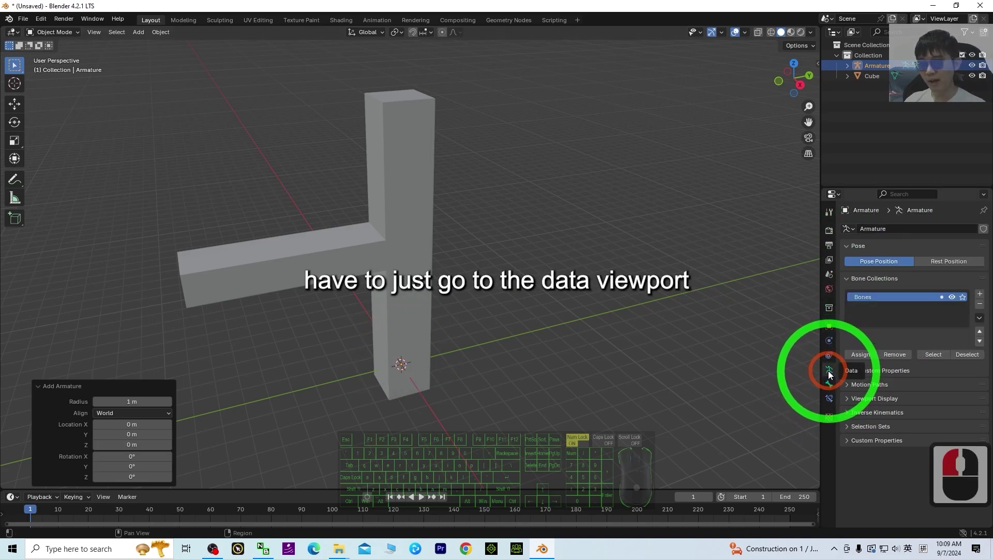
{"action": "left_click", "coordinate": [845, 397]}
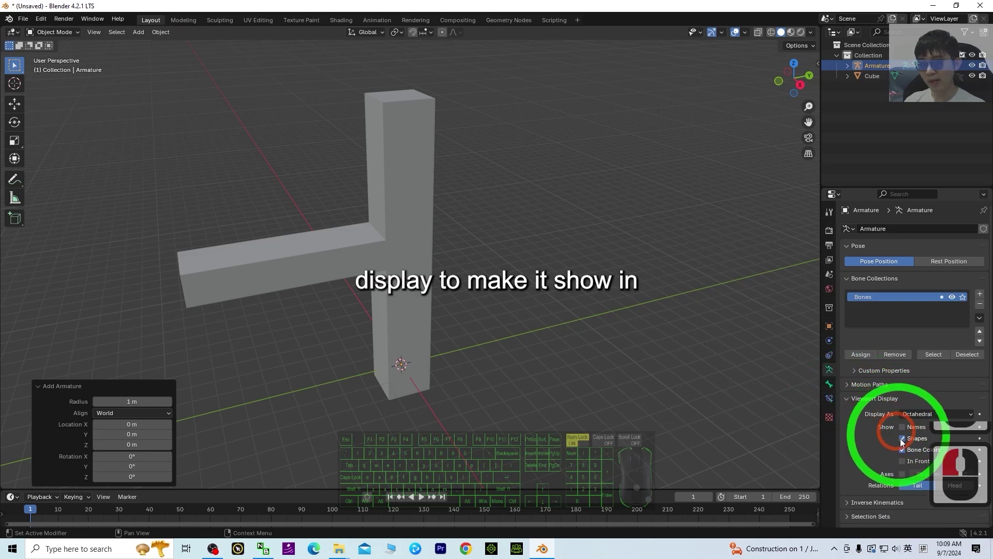
{"action": "left_click", "coordinate": [902, 461]}
{"action": "scroll", "coordinate": [497, 385], "scroll_direction": "up", "scroll_amount": 3}
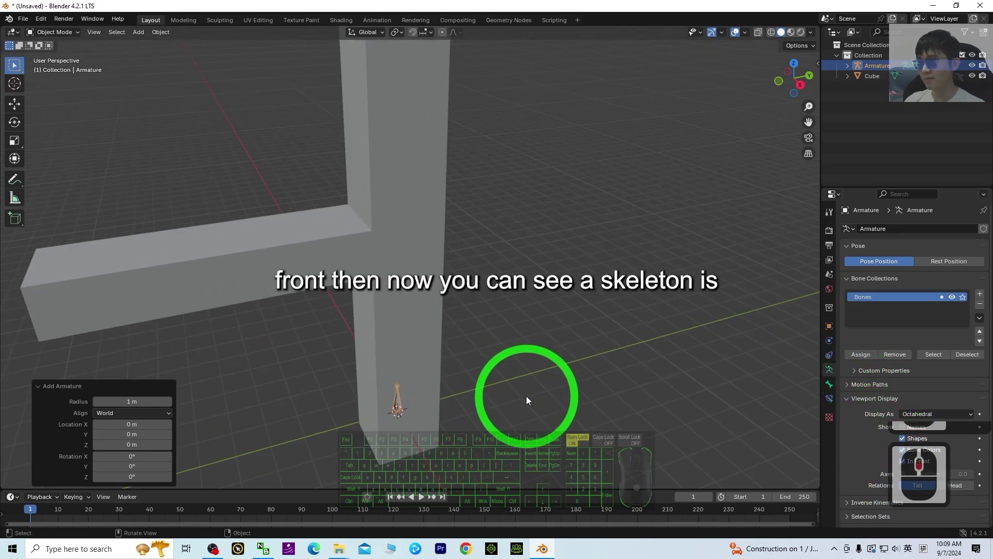
{"action": "scroll", "coordinate": [579, 383], "scroll_direction": "down", "scroll_amount": 3}
Orbit to an angled view of the mesh and select the armature
{"action": "middle_click_drag", "start_coordinate": [578, 383], "coordinate": [432, 356]}
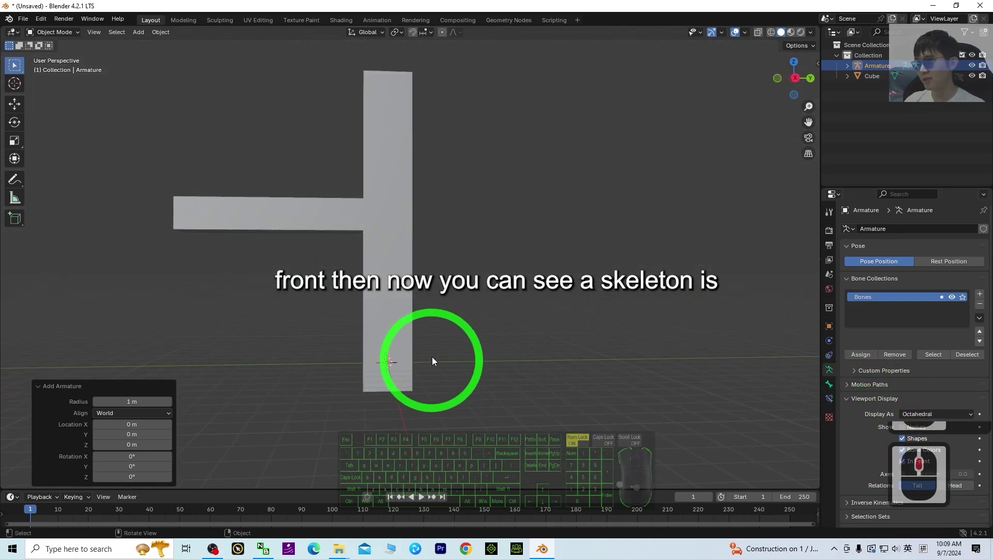
{"action": "middle_click_drag", "start_coordinate": [383, 404], "coordinate": [406, 355]}
{"action": "left_click", "coordinate": [505, 314]}
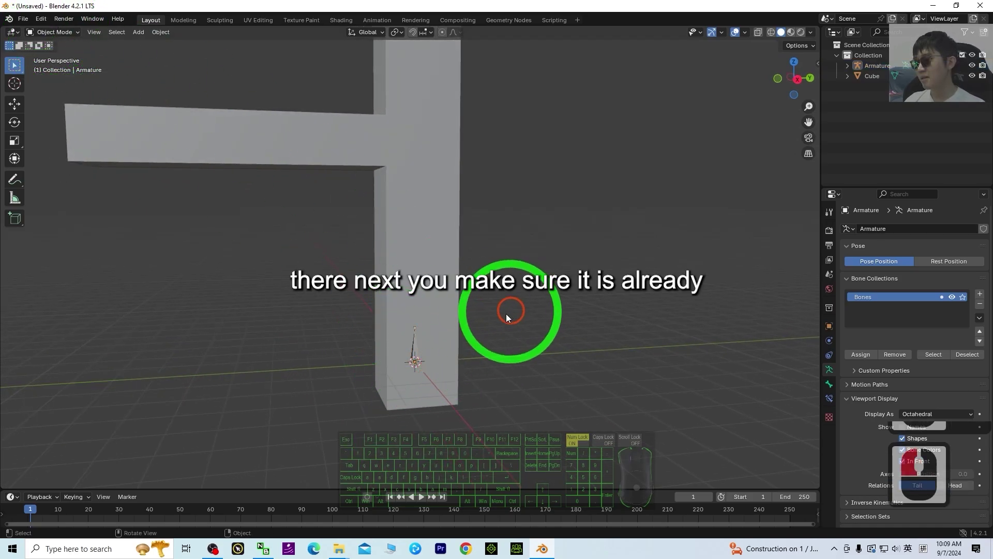
{"action": "left_click", "coordinate": [69, 34]}
Put the armature into Edit Mode and select the bone
{"action": "left_click", "coordinate": [49, 52]}
{"action": "middle_click_drag", "start_coordinate": [555, 313], "coordinate": [572, 337]}
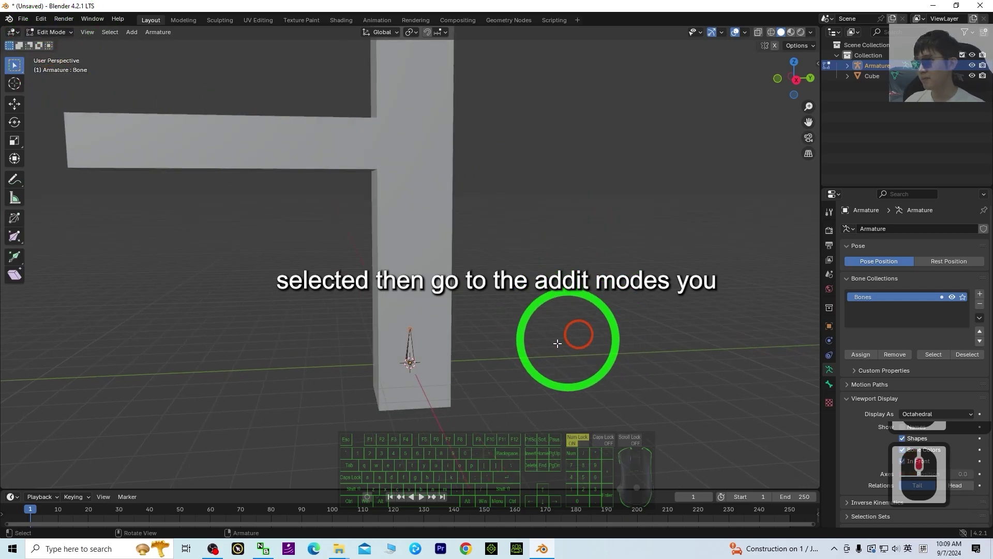
{"action": "scroll", "coordinate": [543, 351], "scroll_direction": "up", "scroll_amount": 2}
{"action": "middle_click_drag", "start_coordinate": [514, 366], "coordinate": [511, 251]}
{"action": "scroll", "coordinate": [480, 269], "scroll_direction": "up", "scroll_amount": 4}
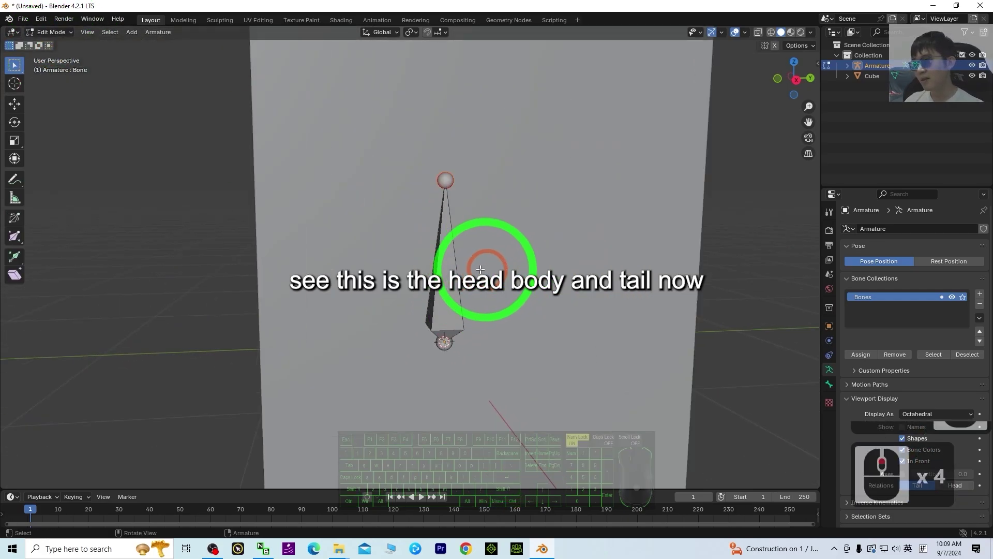
{"action": "left_click", "coordinate": [444, 179]}
{"action": "left_click", "coordinate": [441, 257]}
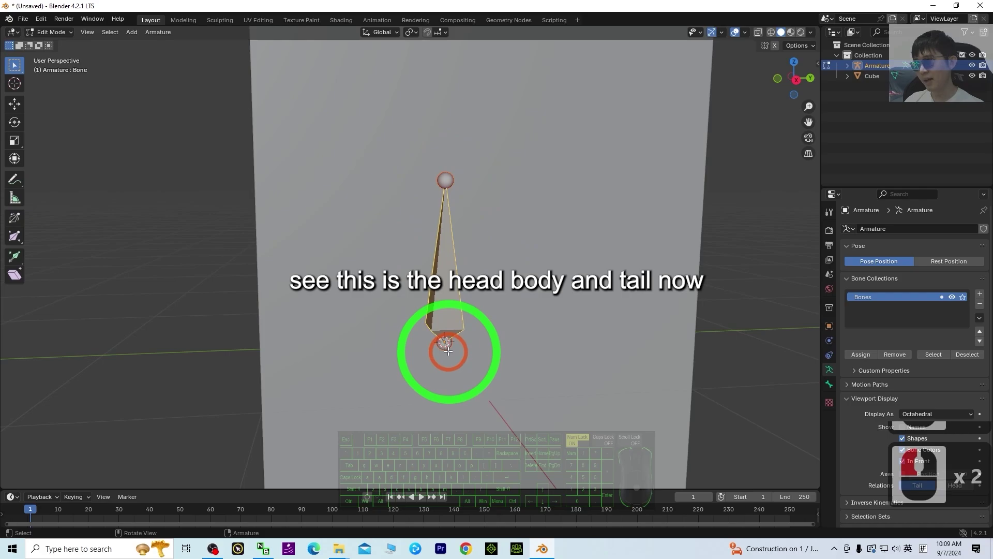
{"action": "scroll", "coordinate": [623, 250], "scroll_direction": "down", "scroll_amount": 7}
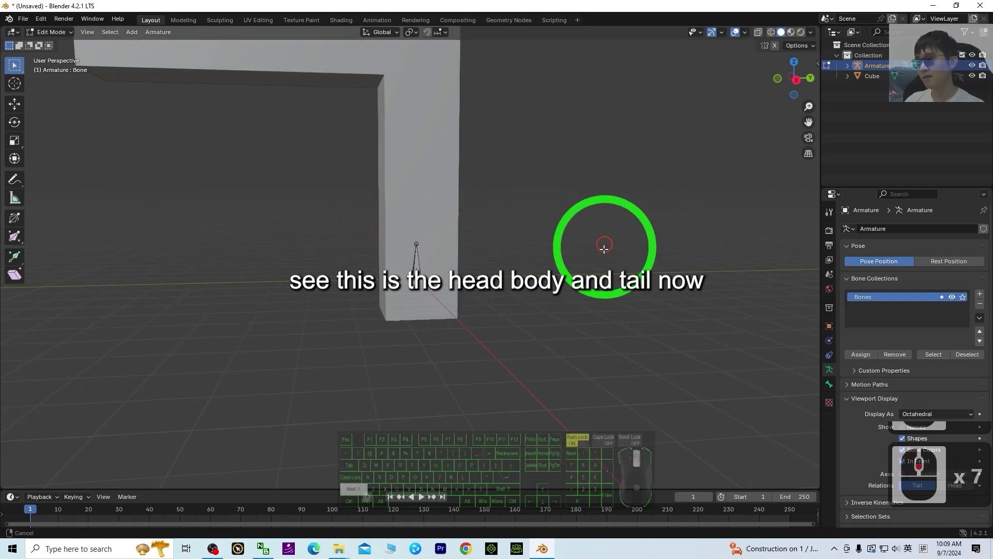
{"action": "scroll", "coordinate": [516, 327], "scroll_direction": "up", "scroll_amount": 5}
{"action": "scroll", "coordinate": [526, 311], "scroll_direction": "down", "scroll_amount": 5, "text": "shift"}
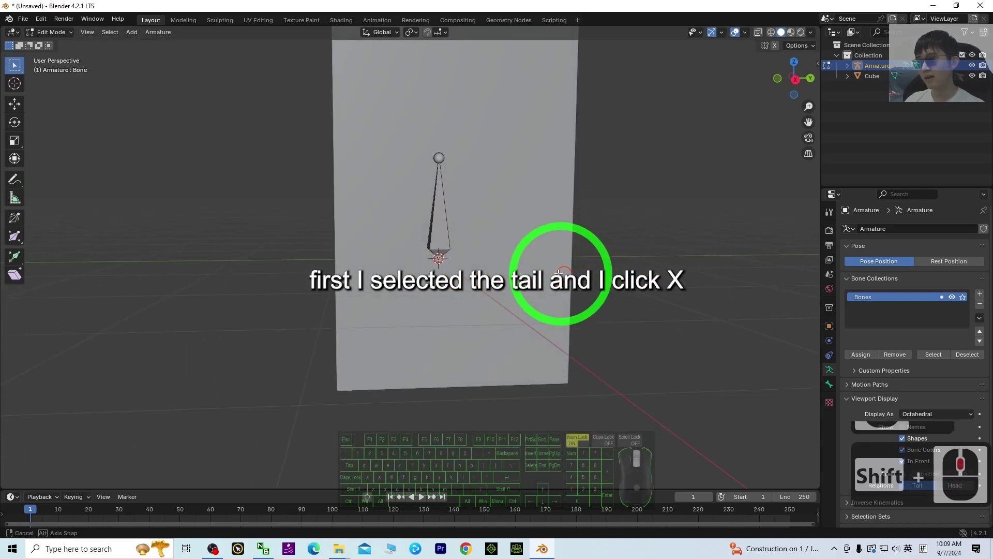
In right side view, move the bone down so its head sits at the trunk's bottom
{"action": "left_click", "coordinate": [795, 79]}
{"action": "scroll", "coordinate": [620, 166], "scroll_direction": "down", "scroll_amount": 6}
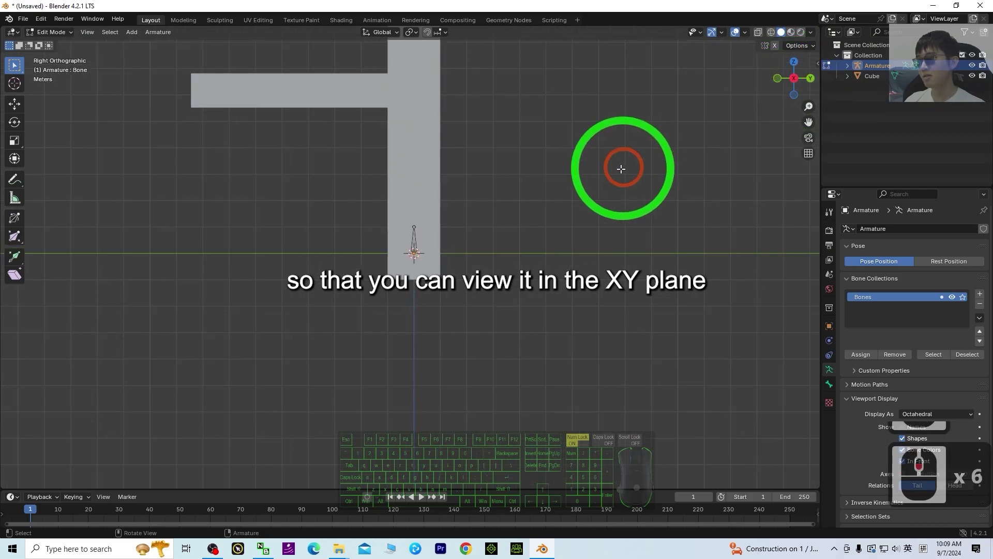
{"action": "scroll", "coordinate": [516, 171], "scroll_direction": "up", "scroll_amount": 5}
{"action": "middle_click_drag", "start_coordinate": [517, 218], "coordinate": [581, 251]}
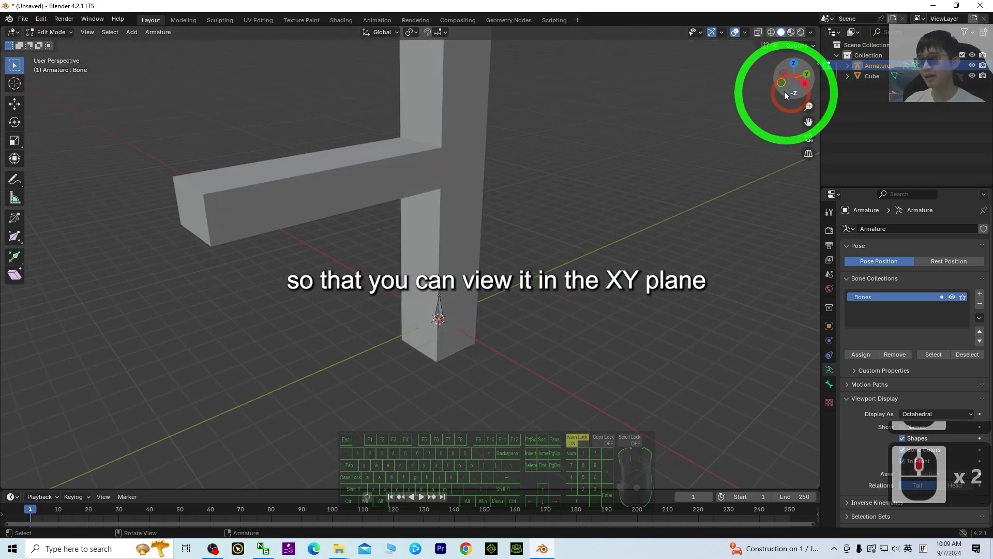
{"action": "left_click", "coordinate": [804, 83]}
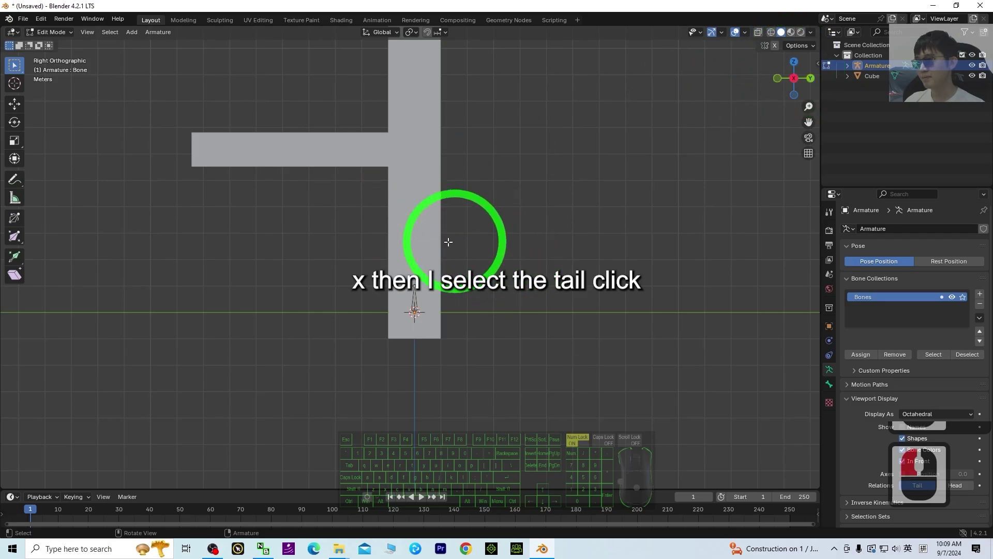
{"action": "scroll", "coordinate": [414, 311], "scroll_direction": "up", "scroll_amount": 5}
{"action": "left_click", "coordinate": [422, 394]}
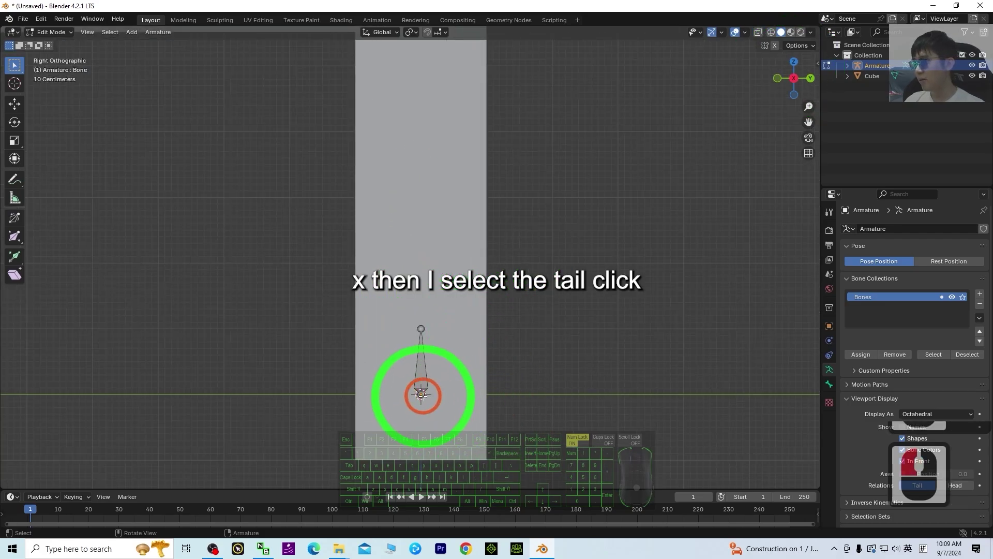
{"action": "left_click", "coordinate": [14, 105]}
{"action": "scroll", "coordinate": [432, 327], "scroll_direction": "down", "scroll_amount": 3}
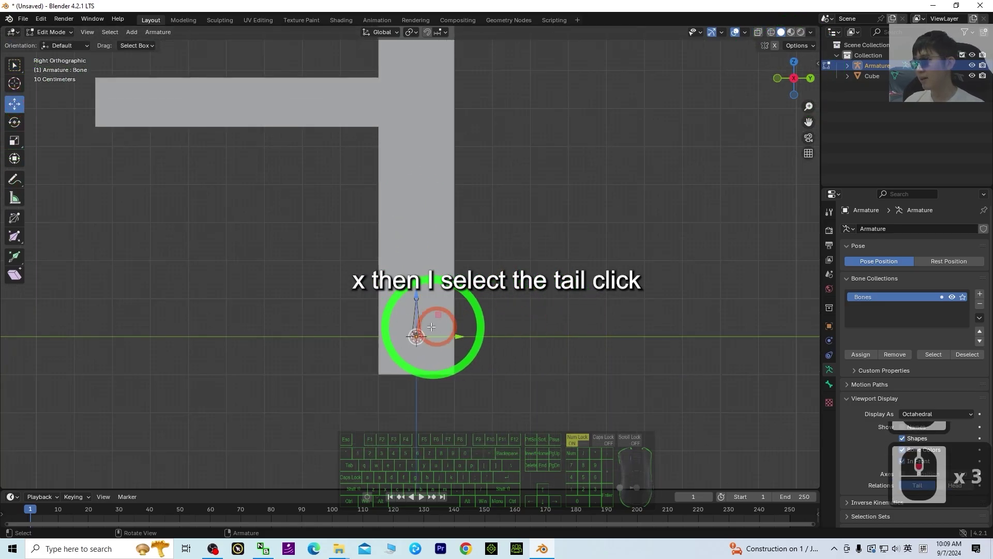
{"action": "left_click_drag", "start_coordinate": [416, 294], "coordinate": [417, 298]}
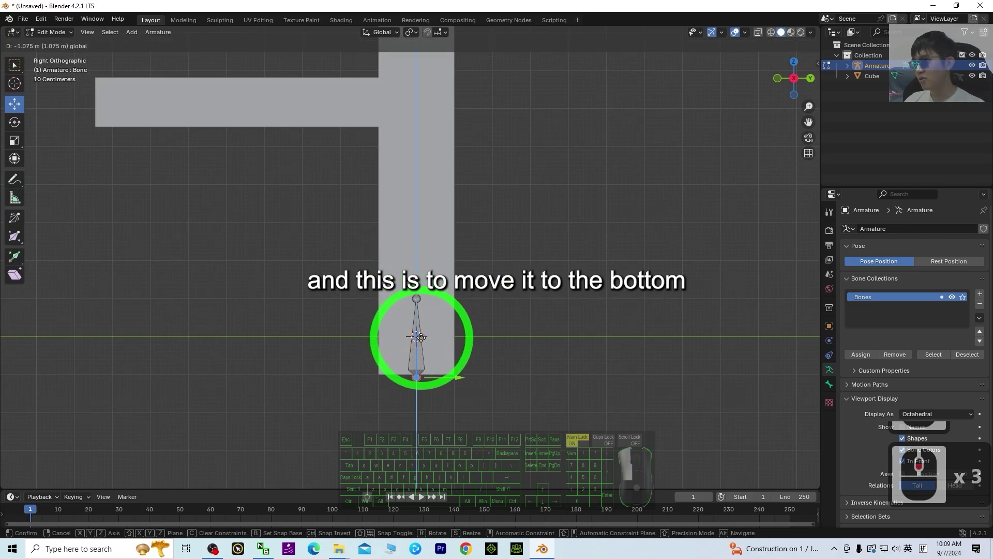
{"action": "left_click_drag", "start_coordinate": [421, 337], "coordinate": [422, 336]}
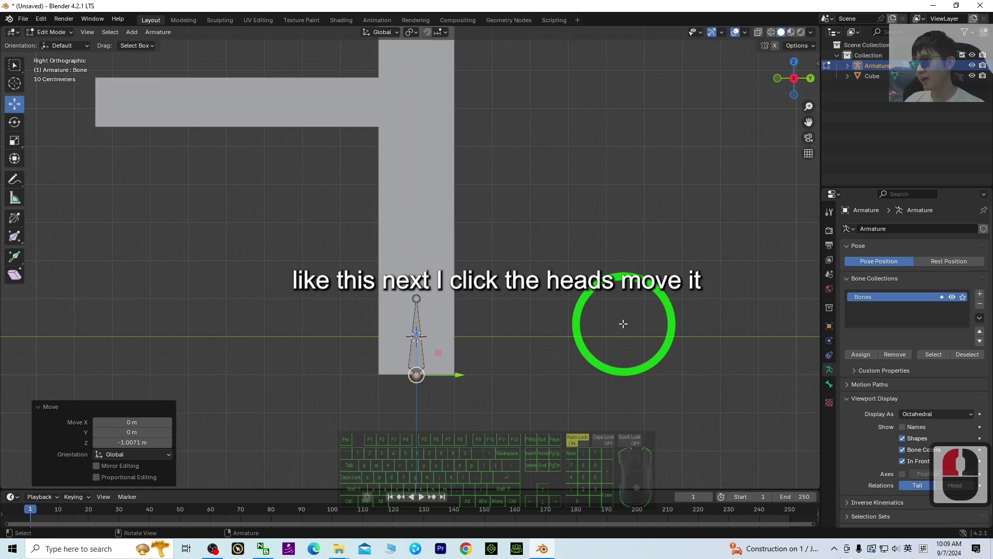
Drag the bone's tail joint up along Z to the top of the trunk
{"action": "scroll", "coordinate": [414, 284], "scroll_direction": "up", "scroll_amount": 2}
{"action": "left_click", "coordinate": [414, 285]}
{"action": "scroll", "coordinate": [466, 295], "scroll_direction": "down", "scroll_amount": 2}
{"action": "scroll", "coordinate": [569, 195], "scroll_direction": "up", "scroll_amount": 3, "text": "shift"}
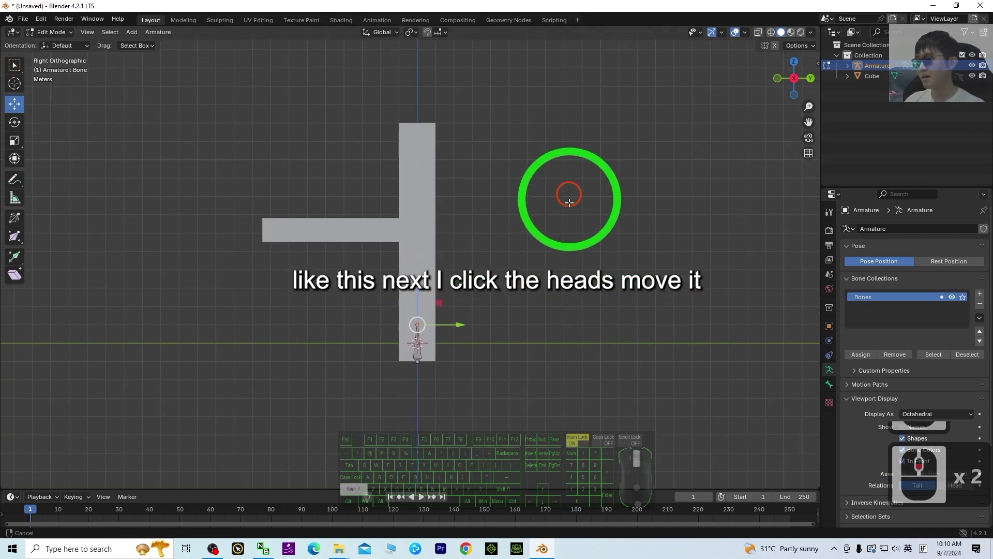
{"action": "left_click_drag", "start_coordinate": [421, 309], "coordinate": [428, 111]}
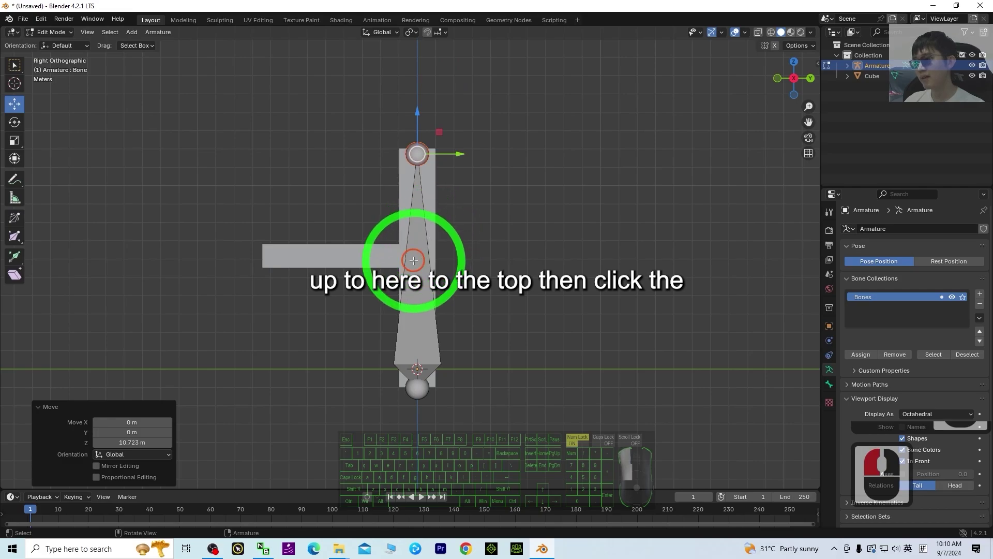
Subdivide the single trunk bone with Number of Cuts 8 into a nine-bone chain
{"action": "double_click", "coordinate": [418, 226]}
{"action": "right_click", "coordinate": [418, 213]}
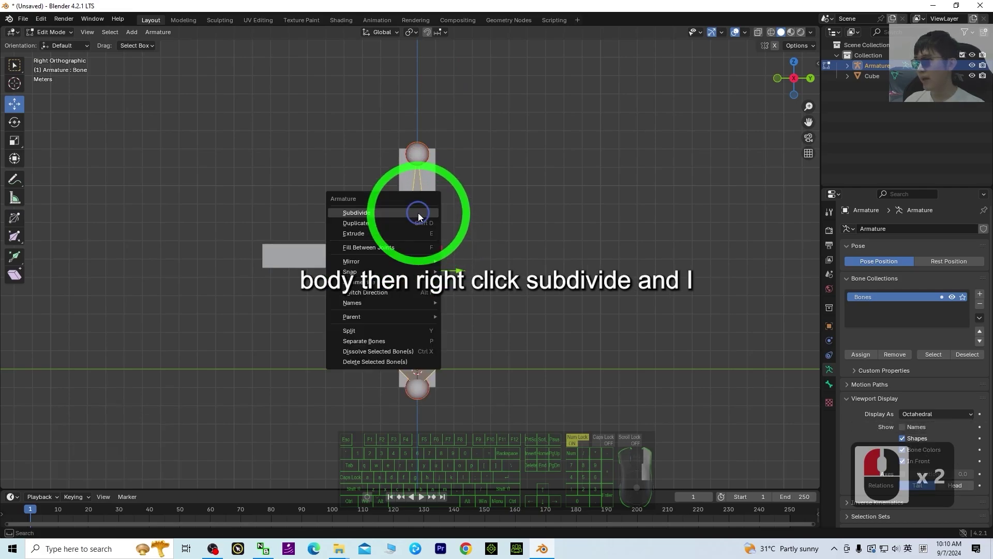
{"action": "left_click", "coordinate": [408, 214]}
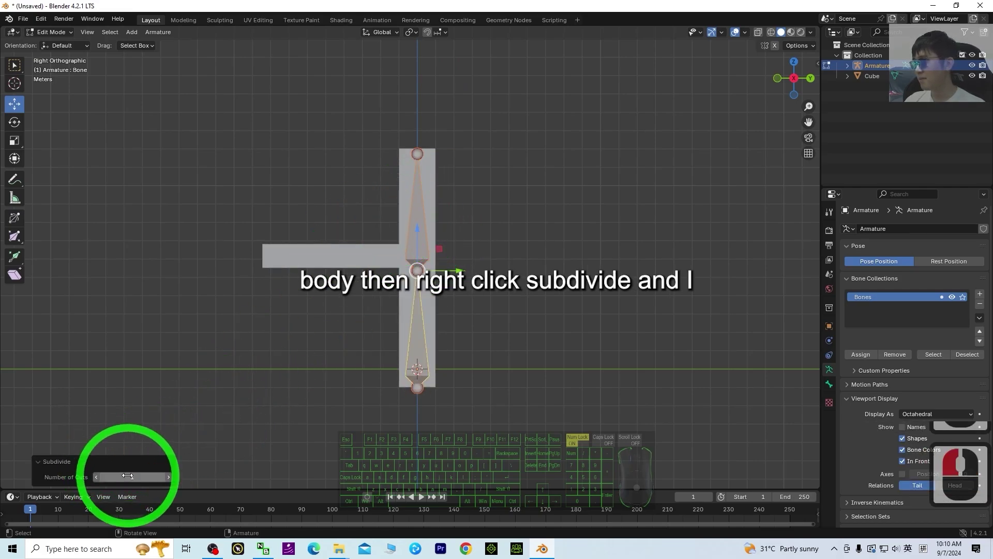
{"action": "left_click_drag", "start_coordinate": [129, 476], "coordinate": [206, 160]}
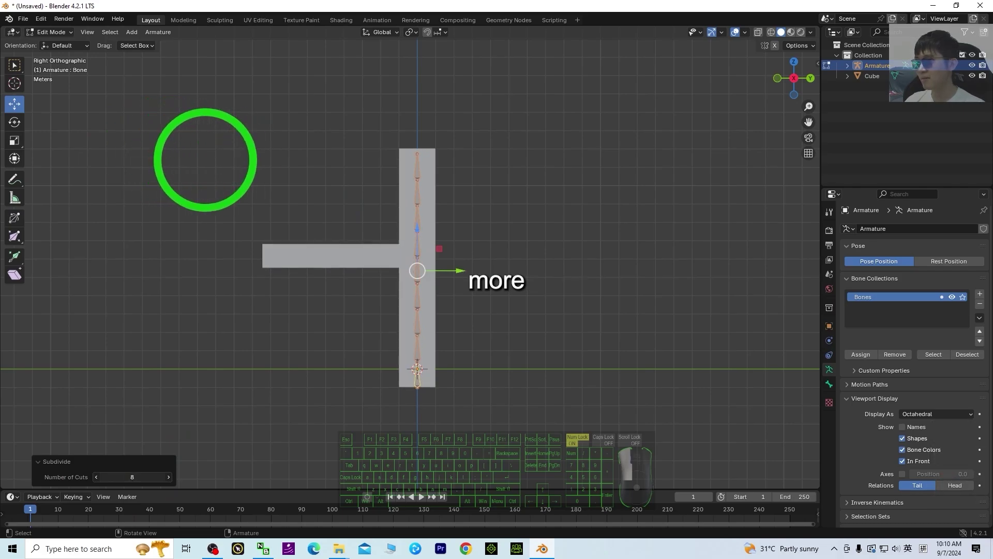
{"action": "scroll", "coordinate": [574, 403], "scroll_direction": "up", "scroll_amount": 5}
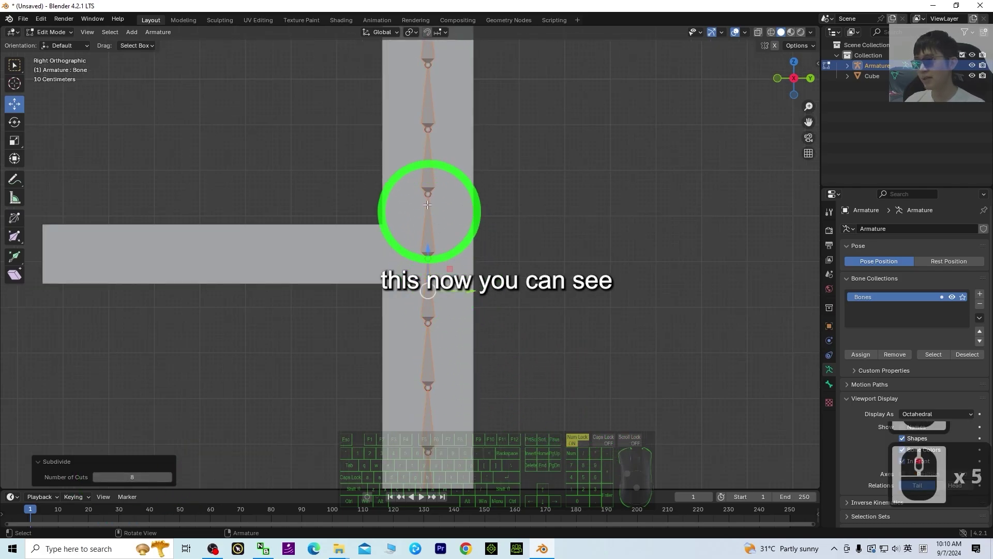
{"action": "middle_click_drag", "start_coordinate": [425, 185], "coordinate": [532, 251]}
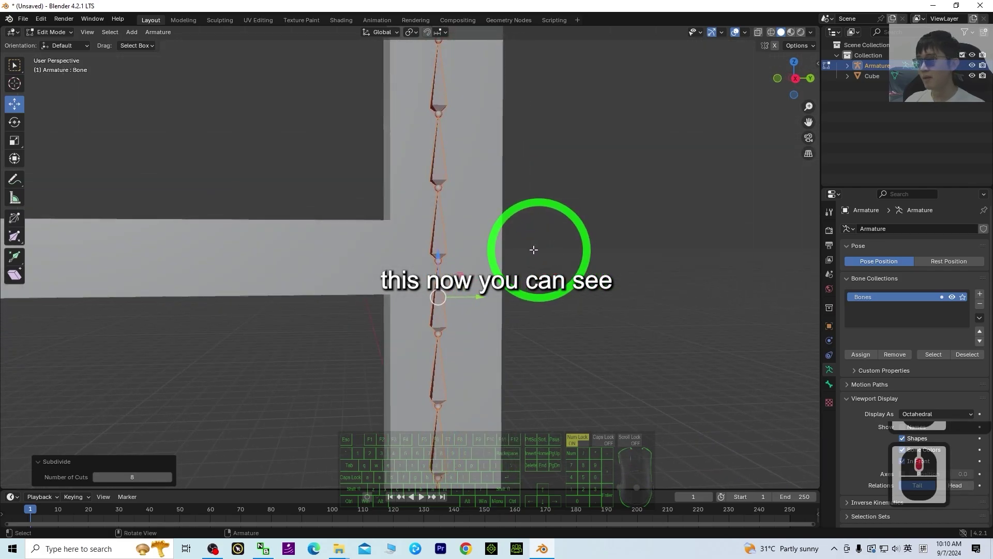
{"action": "scroll", "coordinate": [373, 277], "scroll_direction": "down", "scroll_amount": 2}
{"action": "scroll", "coordinate": [373, 277], "scroll_direction": "down", "scroll_amount": 1}
{"action": "scroll", "coordinate": [518, 240], "scroll_direction": "up", "scroll_amount": 1}
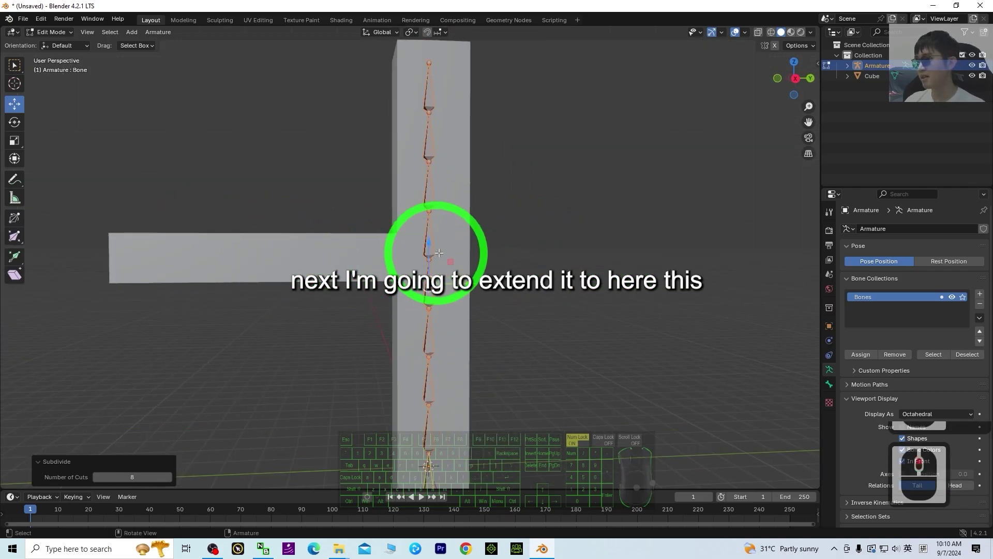
Extrude a new bone from the arm-junction joint out to the arm's tip
{"action": "middle_click_drag", "start_coordinate": [342, 273], "coordinate": [466, 305]}
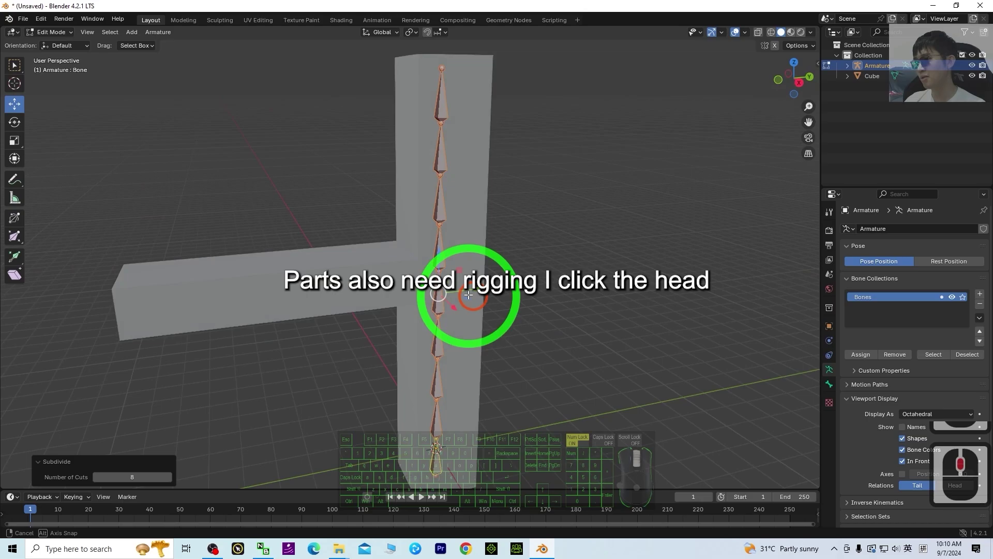
{"action": "scroll", "coordinate": [535, 306], "scroll_direction": "up", "scroll_amount": 2}
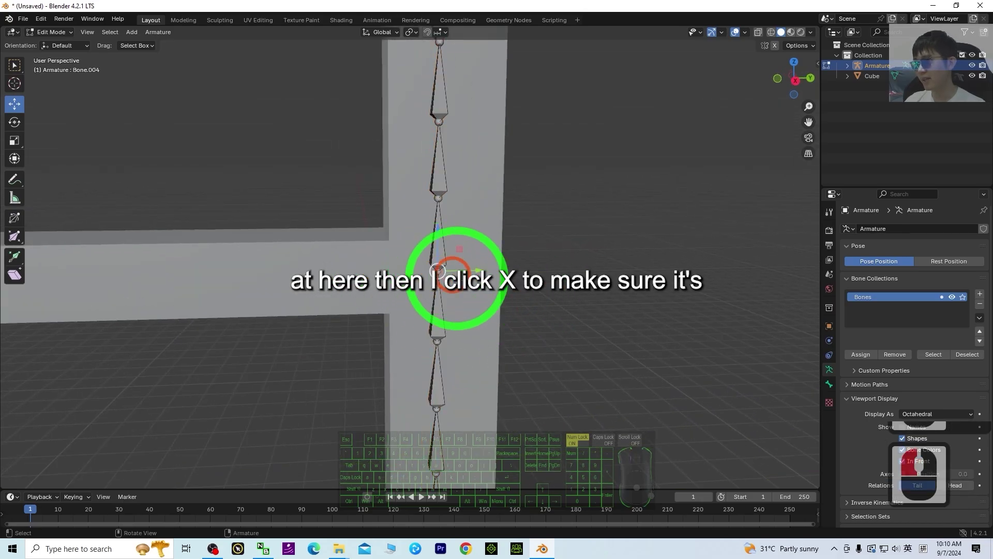
{"action": "left_click", "coordinate": [440, 269]}
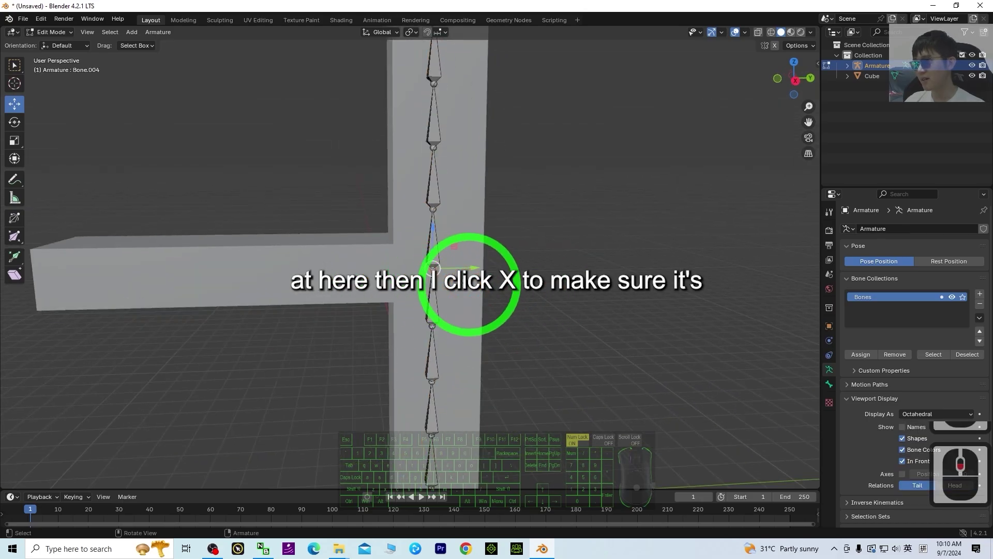
{"action": "left_click", "coordinate": [797, 84]}
{"action": "scroll", "coordinate": [476, 251], "scroll_direction": "down", "scroll_amount": 2}
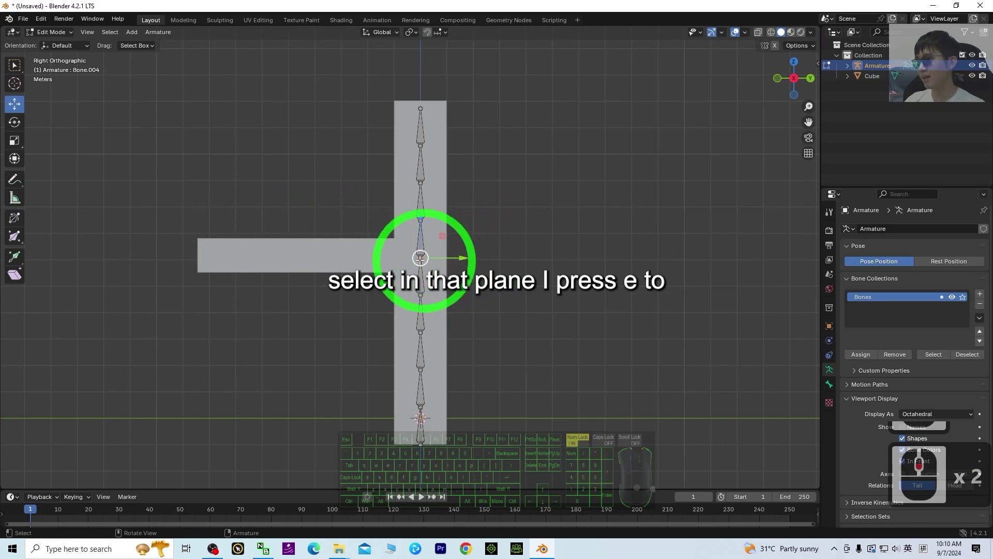
{"action": "scroll", "coordinate": [420, 258], "scroll_direction": "up", "scroll_amount": 1}
{"action": "key", "text": "e"}
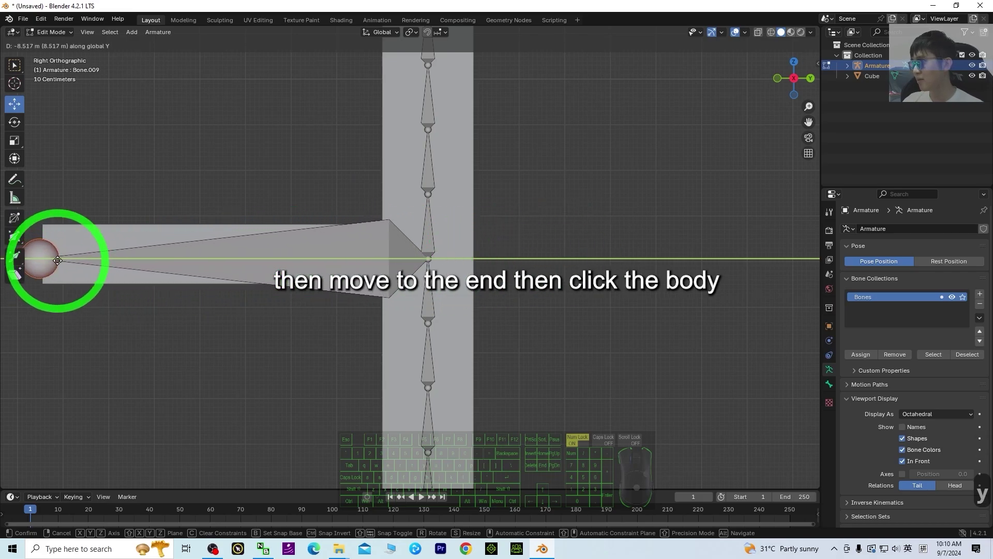
{"action": "left_click", "coordinate": [59, 260]}
Subdivide the arm bone with 6 cuts into a seven-bone chain
{"action": "scroll", "coordinate": [224, 264], "scroll_direction": "down", "scroll_amount": 1}
{"action": "left_click", "coordinate": [269, 259]}
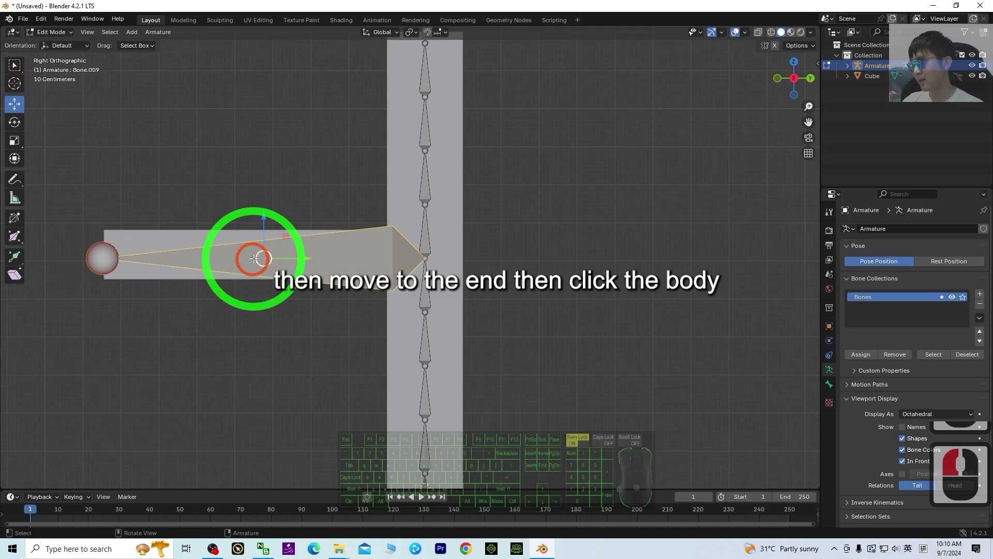
{"action": "right_click", "coordinate": [253, 259]}
{"action": "left_click", "coordinate": [197, 259]}
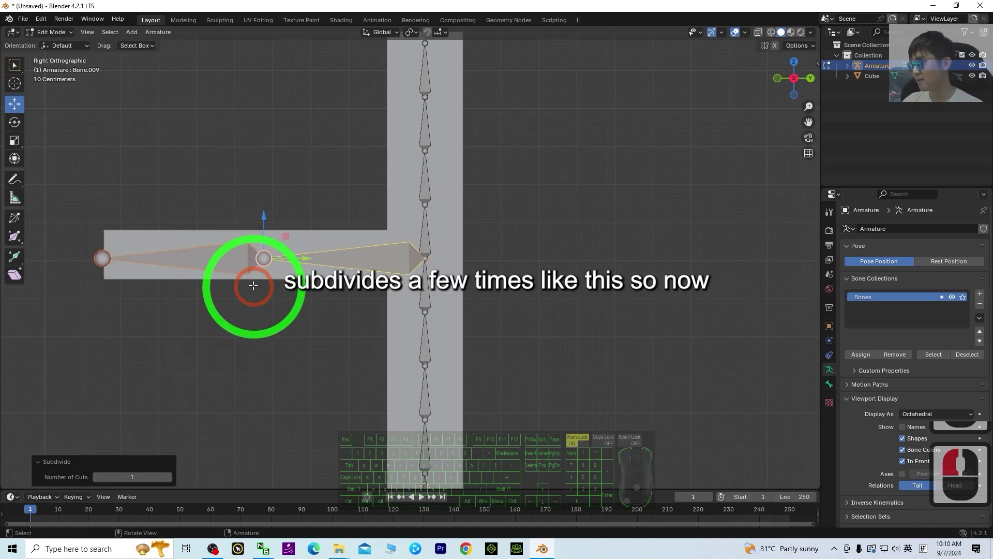
{"action": "left_click_drag", "start_coordinate": [91, 489], "coordinate": [132, 476]}
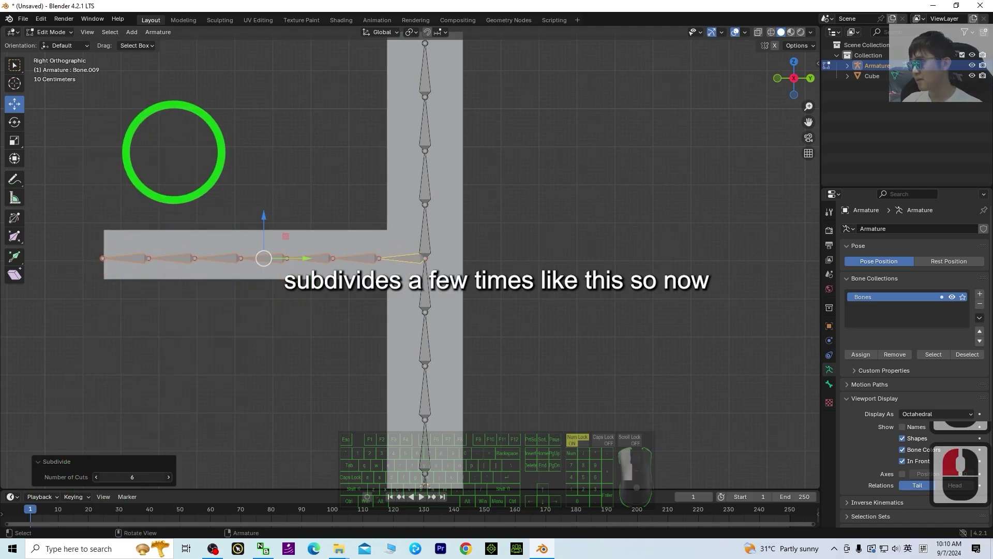
{"action": "scroll", "coordinate": [598, 348], "scroll_direction": "down", "scroll_amount": 5}
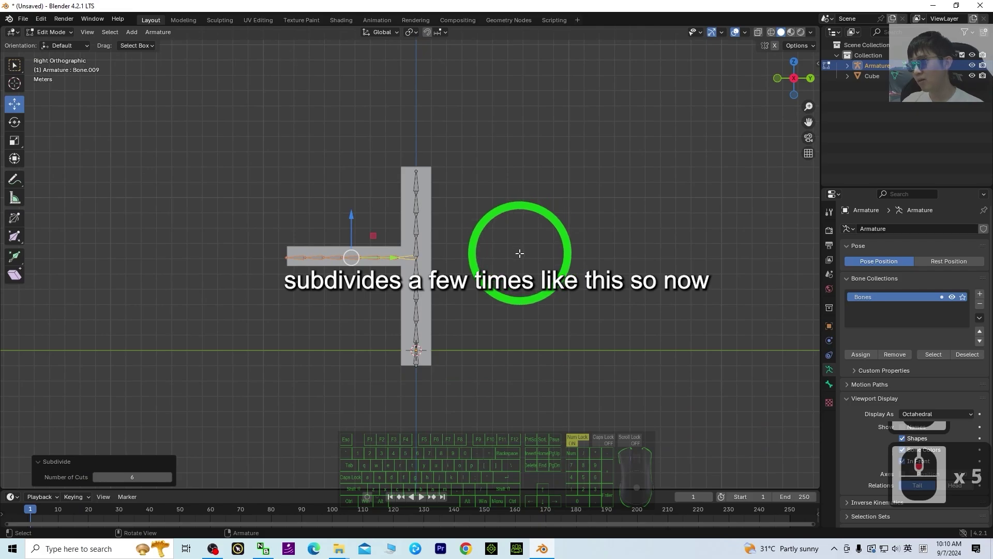
Orbit back into perspective and switch the armature to Object Mode
{"action": "middle_click_drag", "start_coordinate": [520, 253], "coordinate": [514, 304]}
{"action": "scroll", "coordinate": [378, 316], "scroll_direction": "up", "scroll_amount": 4}
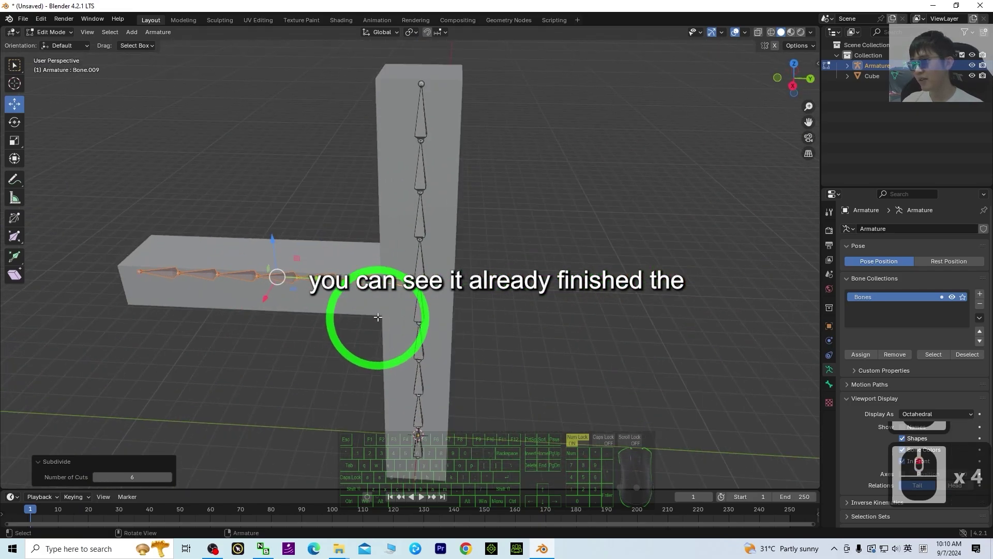
{"action": "scroll", "coordinate": [378, 317], "scroll_direction": "down", "scroll_amount": 2}
{"action": "middle_click_drag", "start_coordinate": [377, 348], "coordinate": [426, 337]}
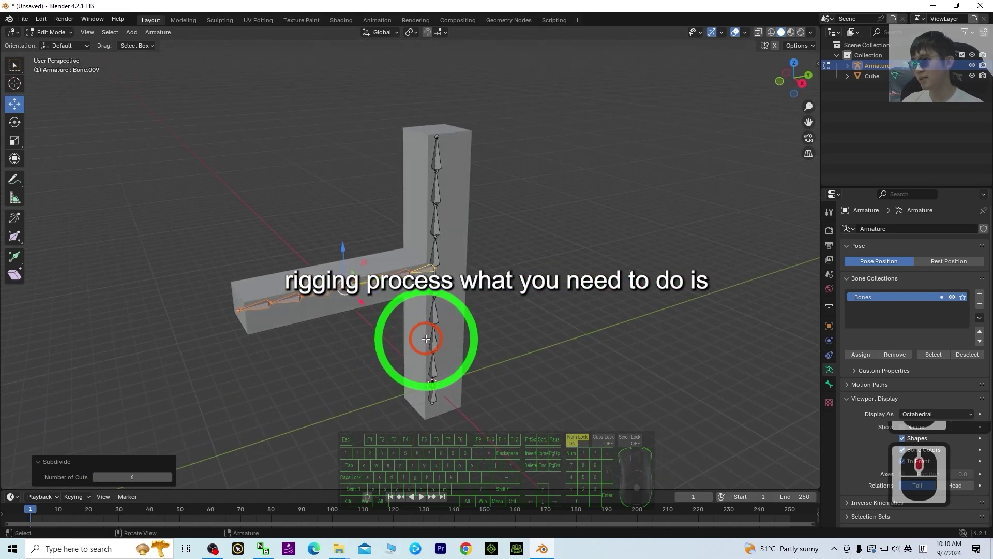
{"action": "left_click", "coordinate": [50, 31]}
{"action": "left_click", "coordinate": [51, 41]}
Select the T mesh, then the armature, and parent them using Ctrl+P With Automatic Weights
{"action": "left_click", "coordinate": [460, 256]}
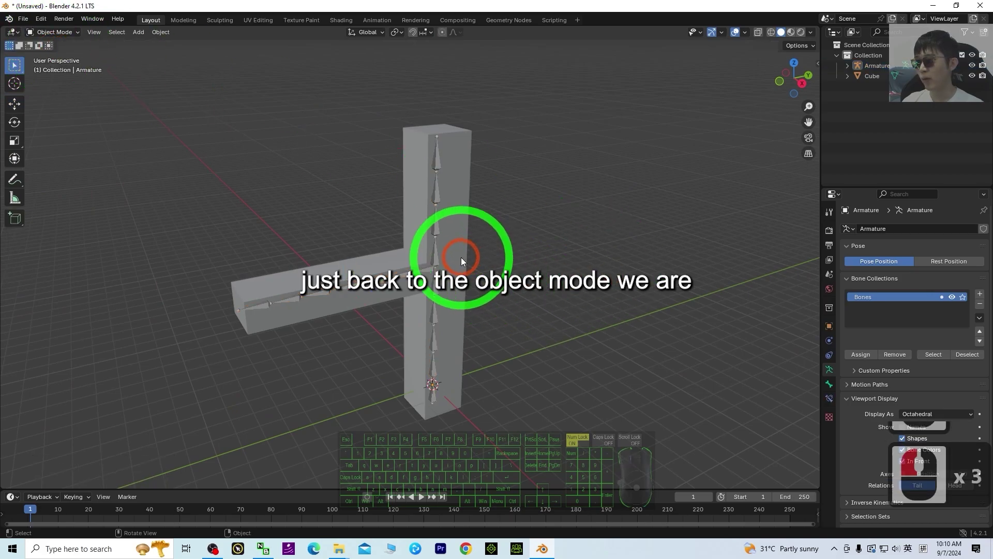
{"action": "left_click", "coordinate": [397, 253]}
{"action": "left_click", "coordinate": [628, 297]}
{"action": "scroll", "coordinate": [446, 251], "scroll_direction": "up", "scroll_amount": 3}
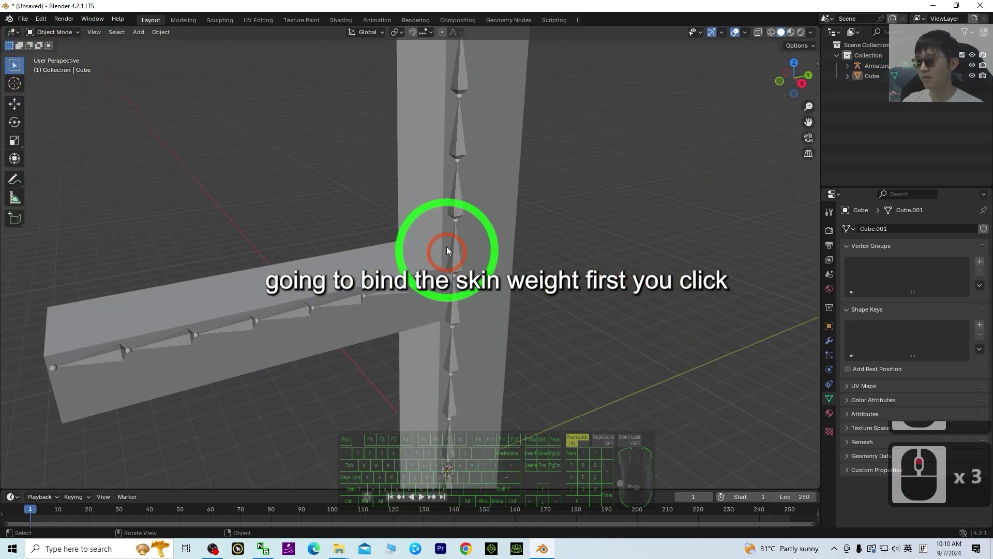
{"action": "left_click", "coordinate": [473, 293]}
{"action": "scroll", "coordinate": [576, 292], "scroll_direction": "down", "scroll_amount": 2}
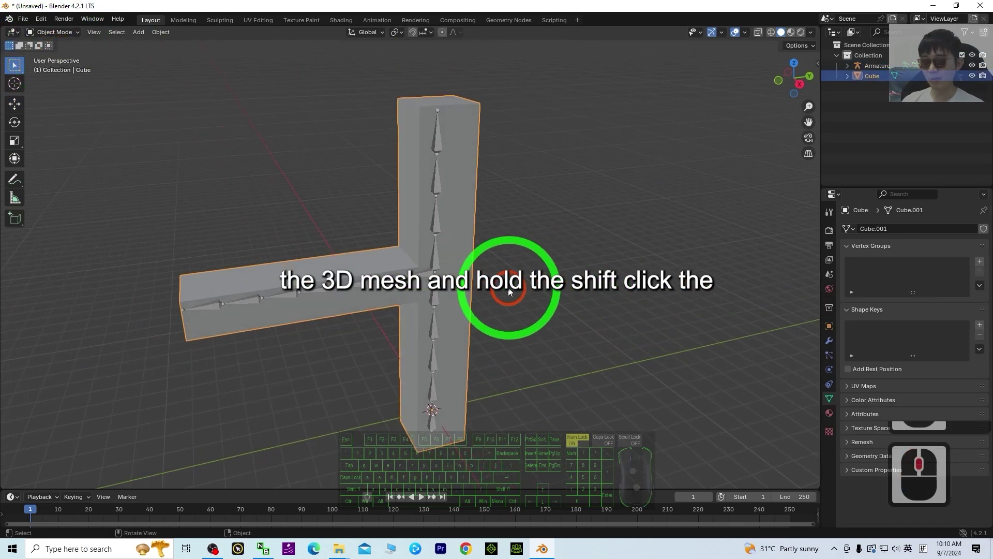
{"action": "scroll", "coordinate": [479, 263], "scroll_direction": "up", "scroll_amount": 1}
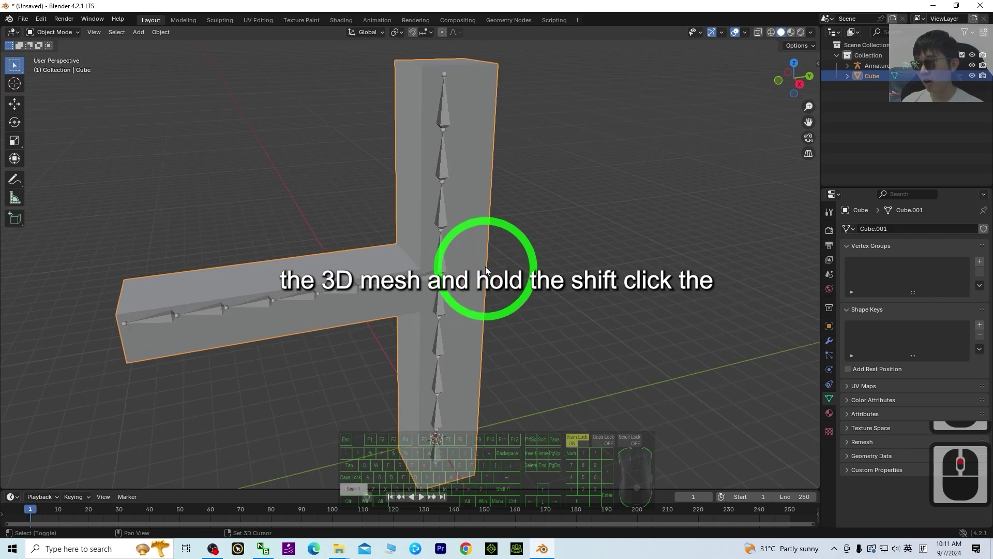
{"action": "left_click", "coordinate": [442, 263], "text": "shift"}
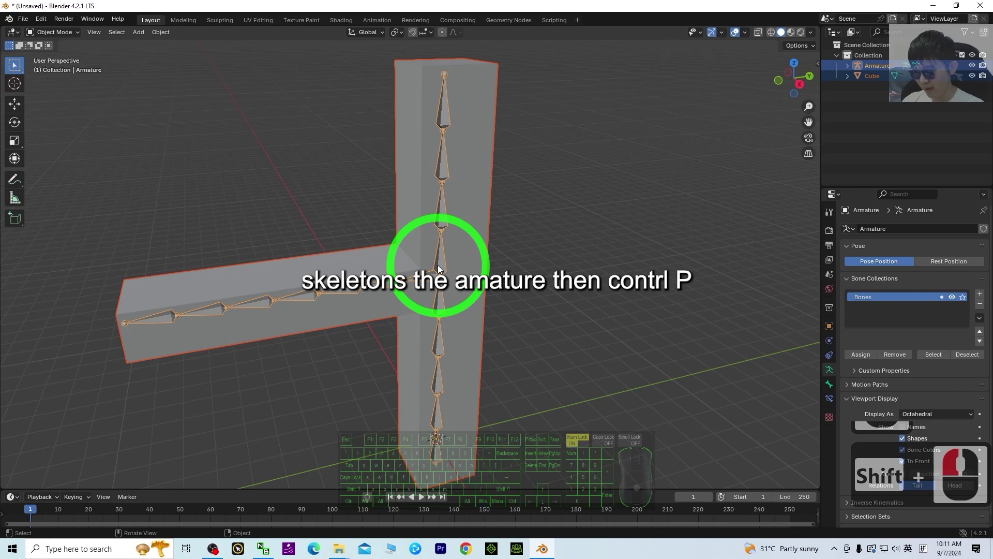
{"action": "key", "text": "ctrl+p"}
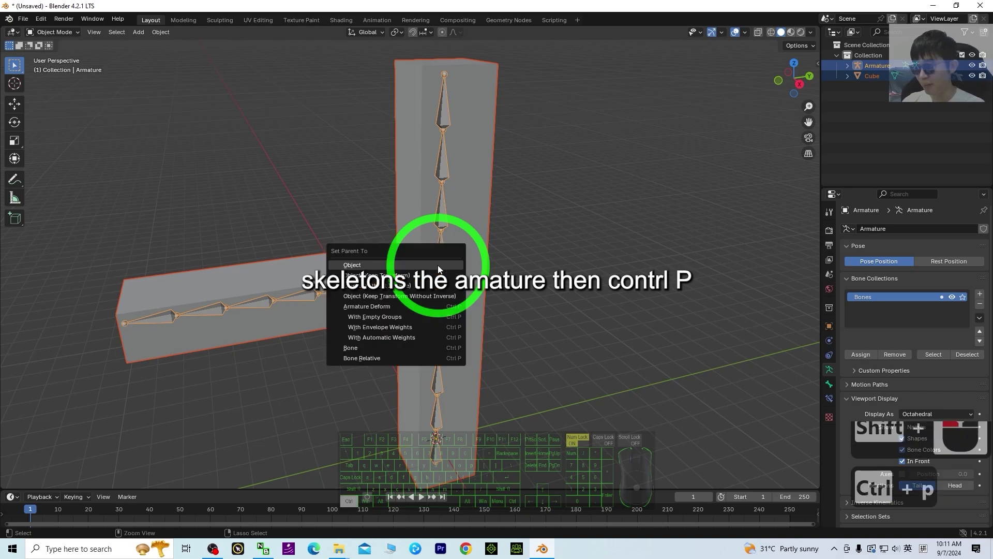
{"action": "left_click", "coordinate": [378, 339]}
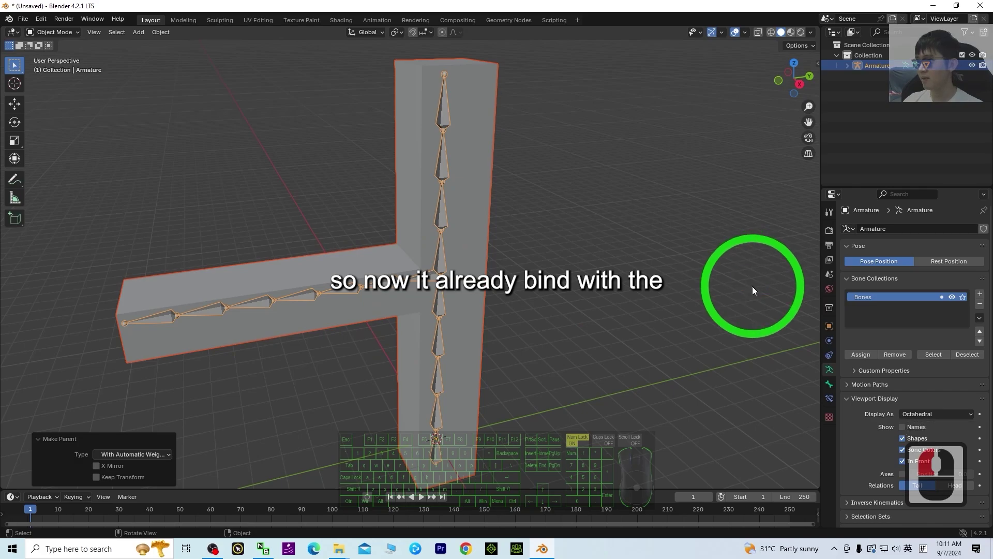
{"action": "double_click", "coordinate": [458, 266]}
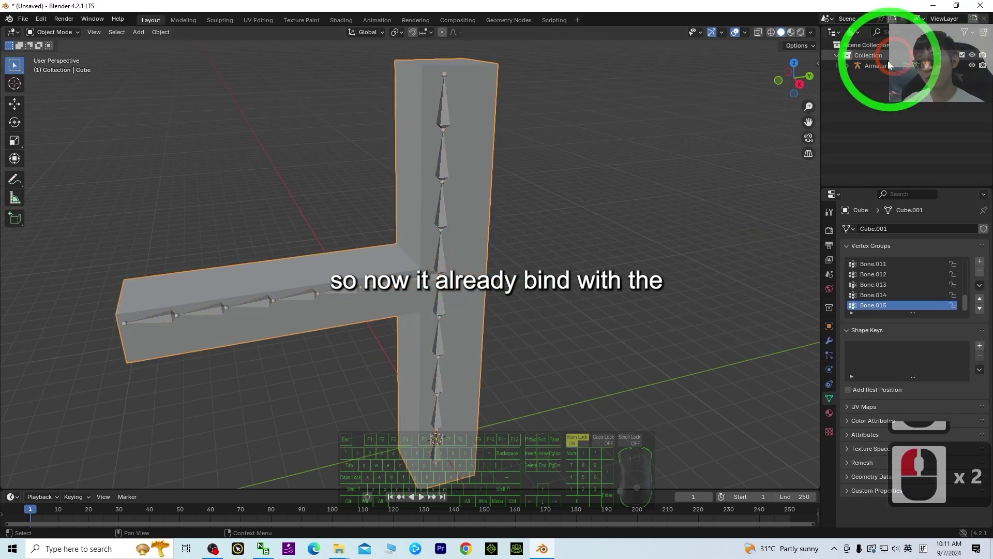
Rename the Armature object to 'model01' in the Outliner and reselect it
{"action": "left_click", "coordinate": [848, 66]}
{"action": "left_click", "coordinate": [395, 348]}
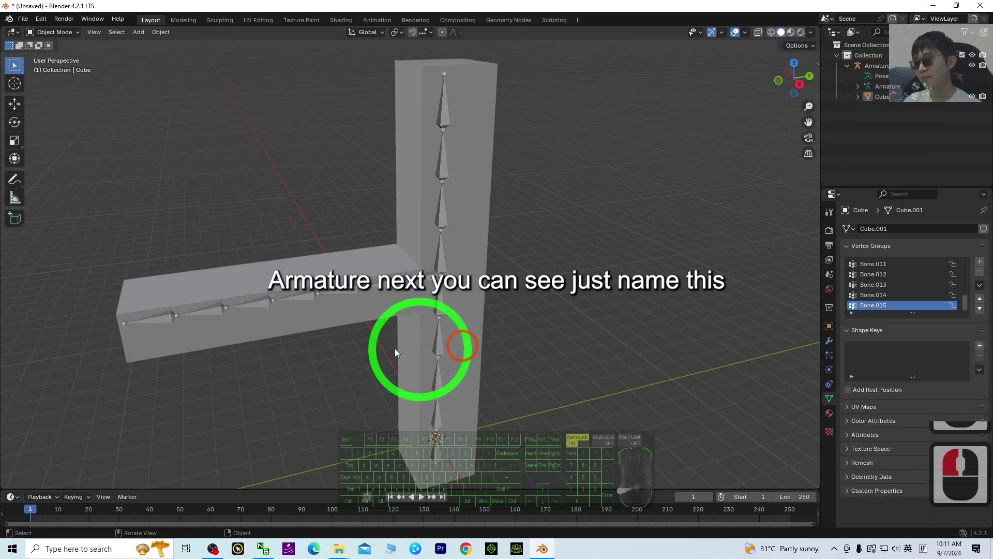
{"action": "left_click", "coordinate": [882, 67]}
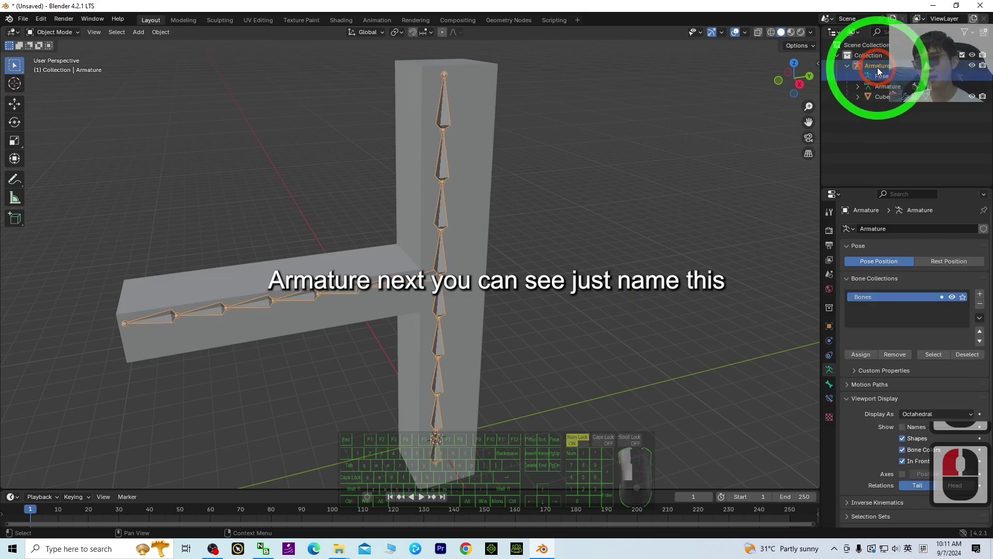
{"action": "double_click", "coordinate": [882, 66]}
{"action": "type", "text": "model01"}
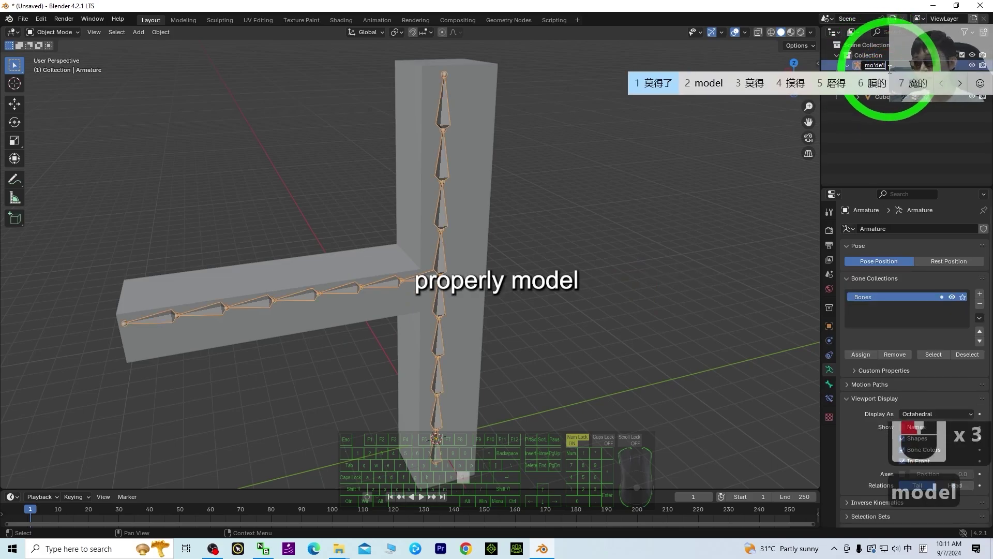
{"action": "key", "text": "Return"}
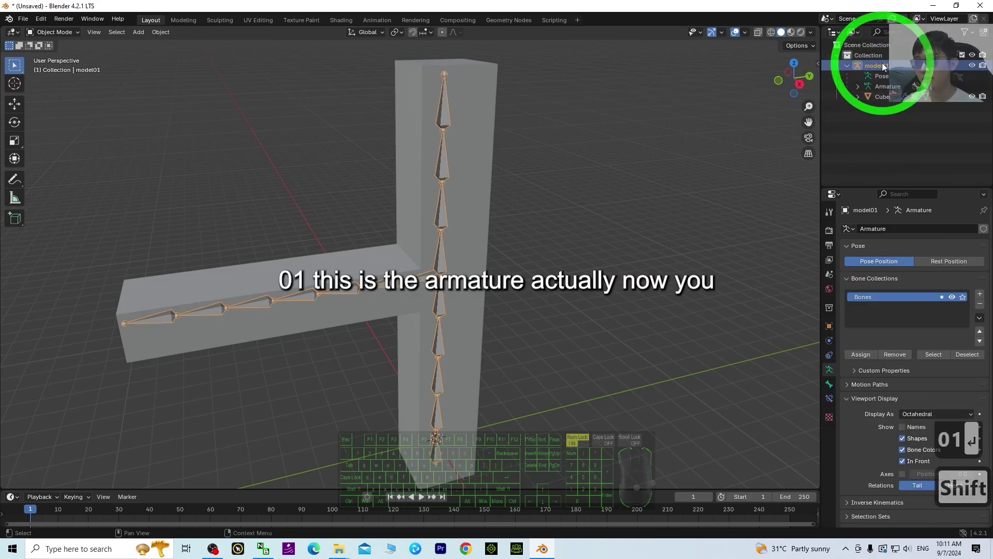
{"action": "left_click", "coordinate": [880, 130]}
{"action": "left_click", "coordinate": [854, 66]}
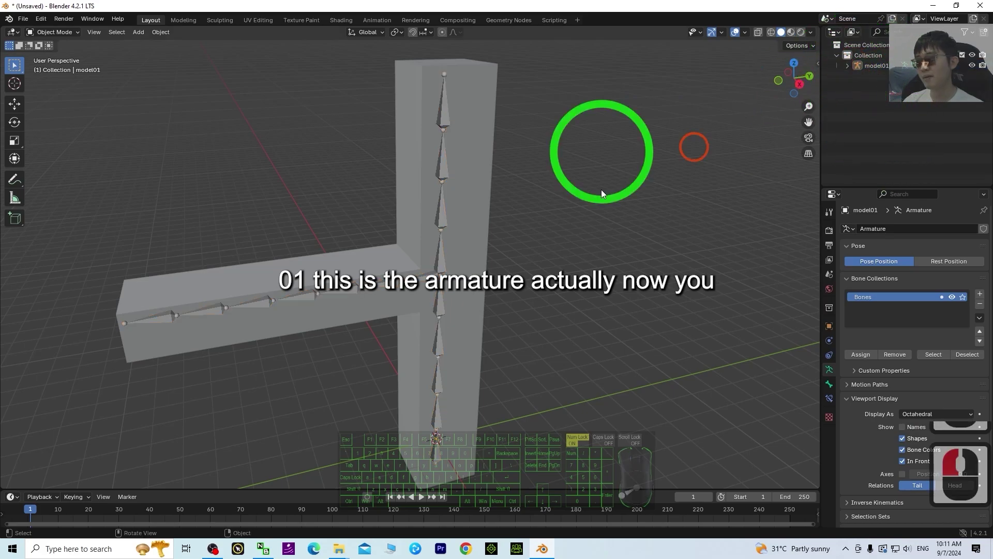
Turn on In Front and Show Names for model01's bones in Viewport Display
{"action": "left_click", "coordinate": [440, 265]}
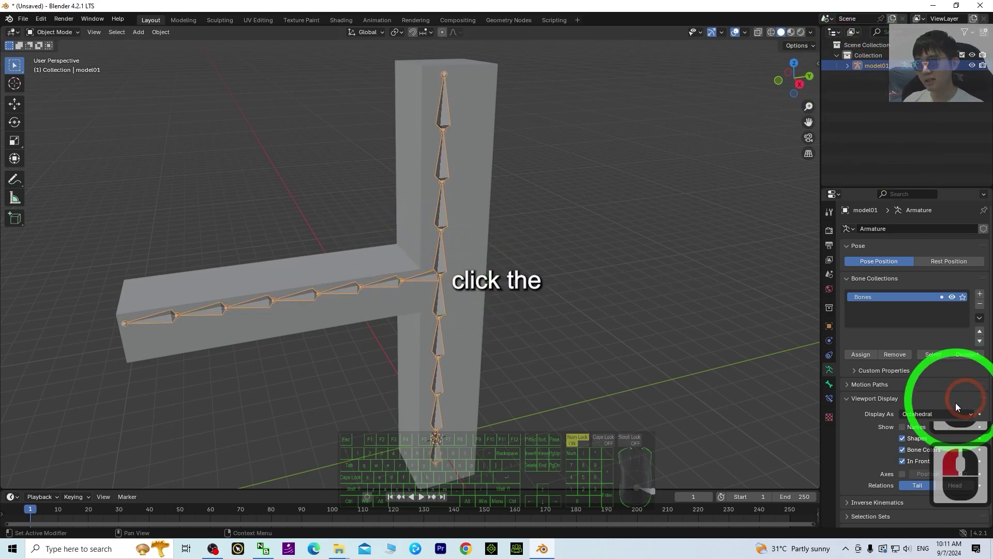
{"action": "left_click", "coordinate": [902, 461]}
{"action": "left_click", "coordinate": [904, 462]}
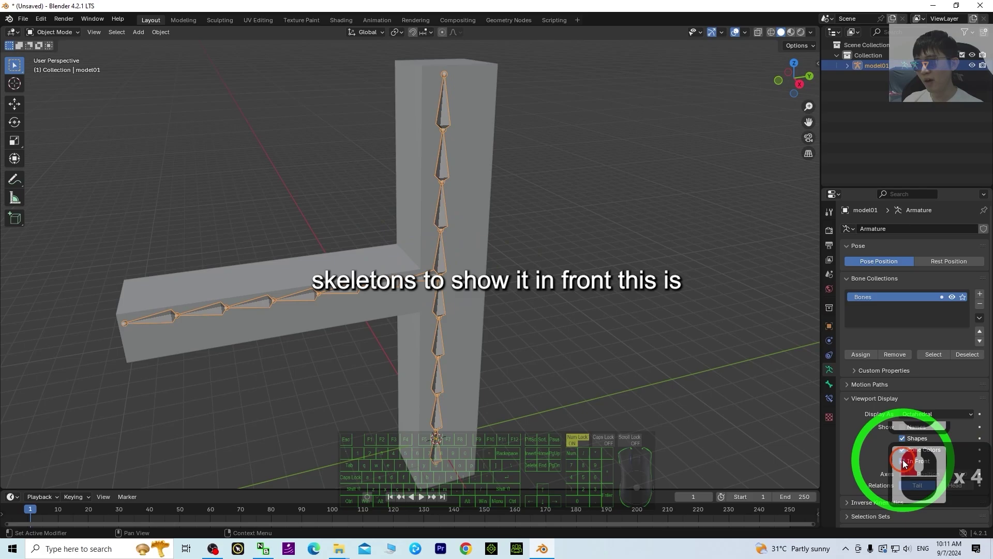
{"action": "left_click", "coordinate": [903, 426]}
{"action": "middle_click_drag", "start_coordinate": [621, 383], "coordinate": [465, 315]}
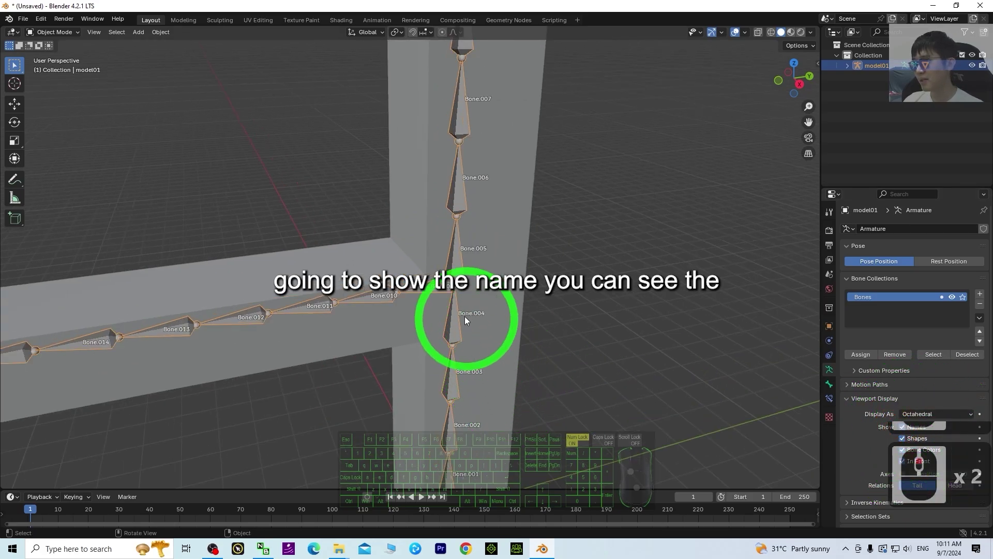
{"action": "scroll", "coordinate": [445, 333], "scroll_direction": "down", "scroll_amount": 2}
{"action": "scroll", "coordinate": [467, 258], "scroll_direction": "up", "scroll_amount": 2}
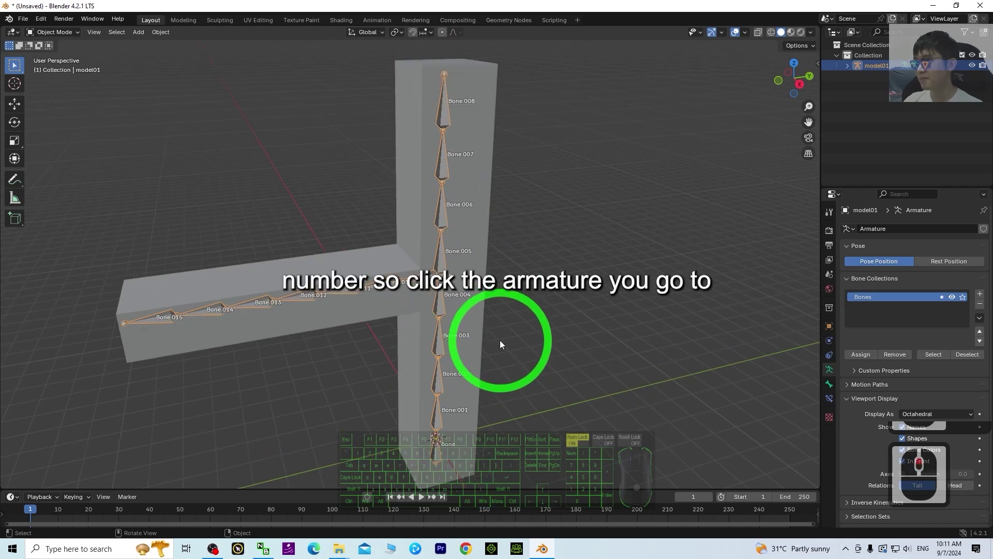
{"action": "middle_click_drag", "start_coordinate": [523, 373], "coordinate": [321, 208]}
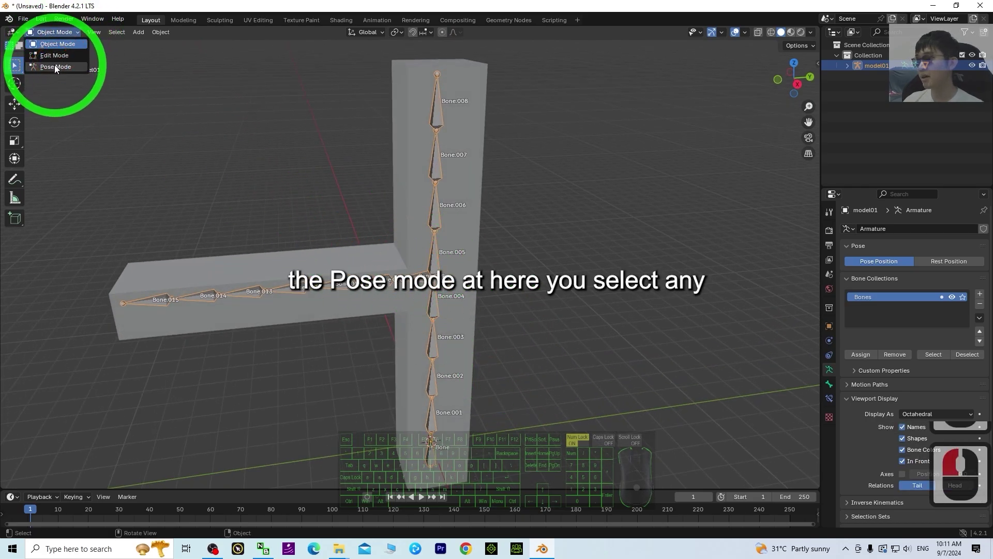
Enter Pose Mode and trial-bend the arm at Bone.012 with the Rotate tool, then undo
{"action": "left_click", "coordinate": [55, 67]}
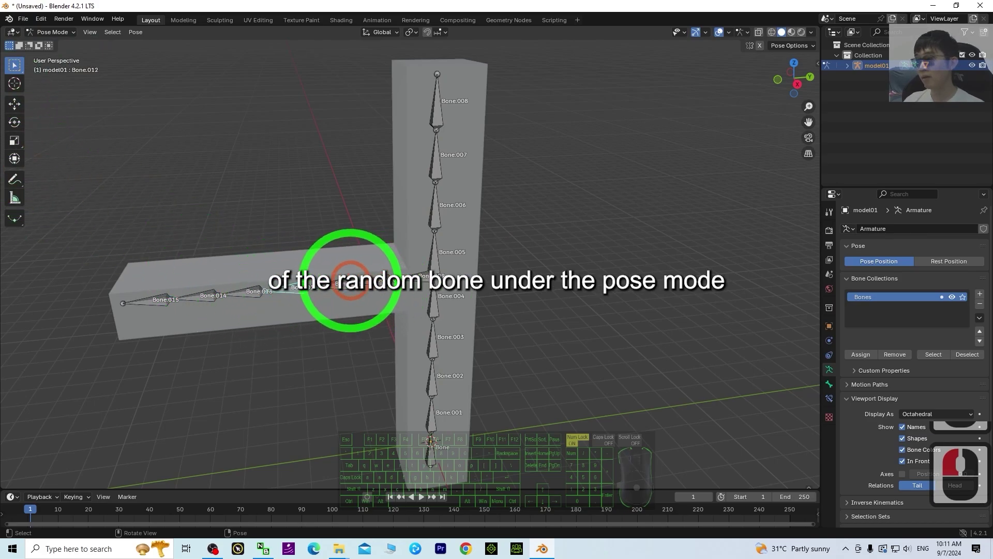
{"action": "left_click", "coordinate": [292, 288]}
{"action": "left_click", "coordinate": [291, 288]}
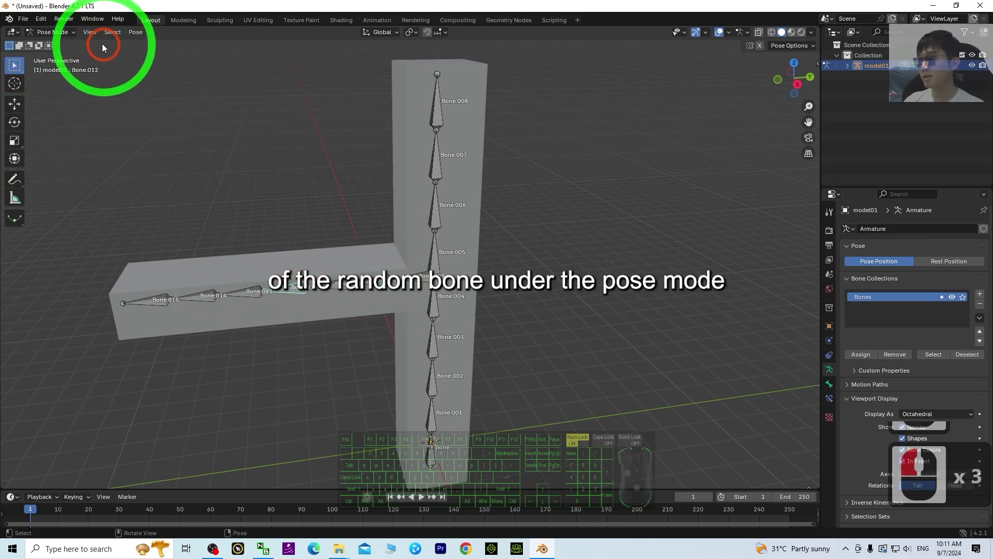
{"action": "left_click", "coordinate": [19, 122]}
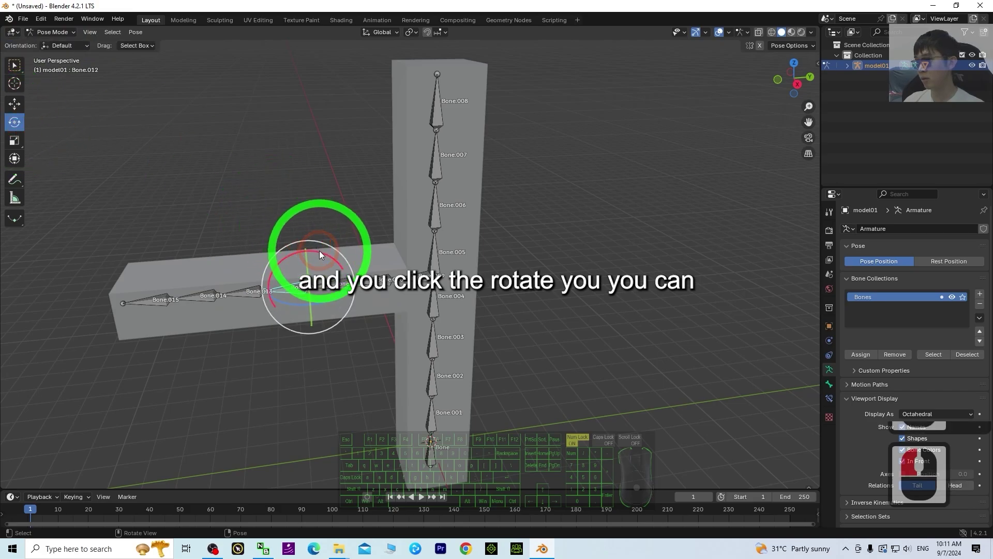
{"action": "left_click_drag", "start_coordinate": [319, 250], "coordinate": [352, 269]}
{"action": "key", "text": "ctrl+z"}
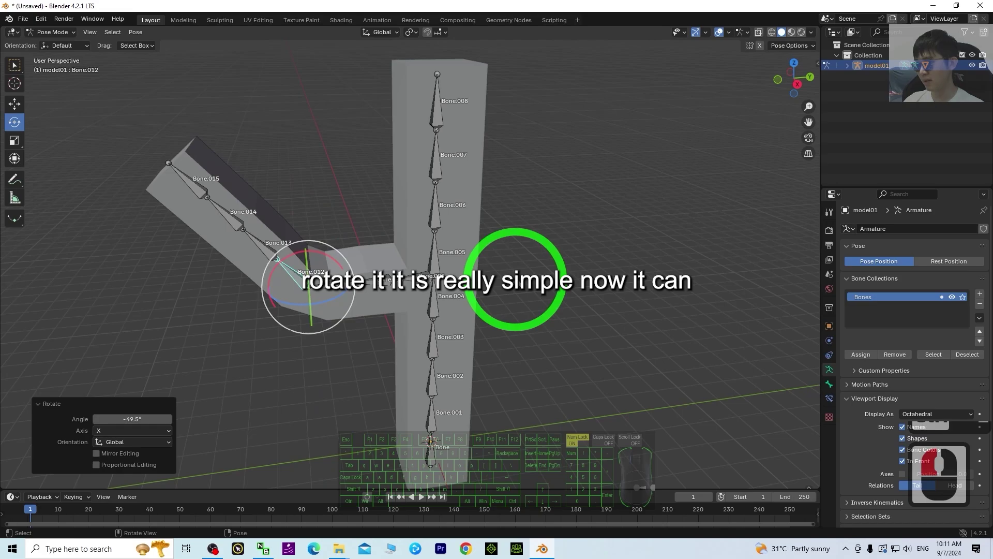
{"action": "key", "text": "ctrl+z"}
Trial-bend and twist the upper trunk at Bone.006, undoing both changes
{"action": "left_click", "coordinate": [436, 218]}
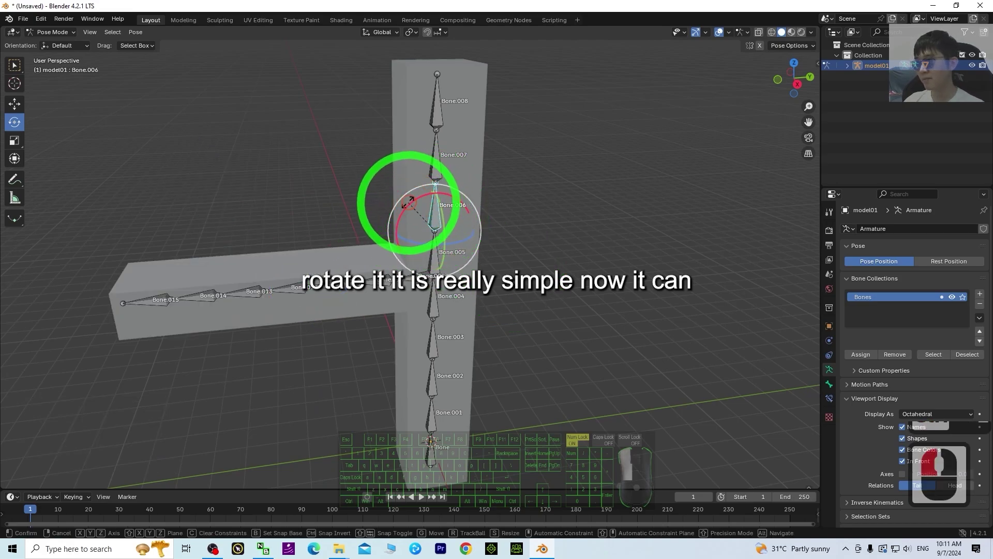
{"action": "left_click_drag", "start_coordinate": [408, 201], "coordinate": [377, 212]}
{"action": "key", "text": "ctrl+z"}
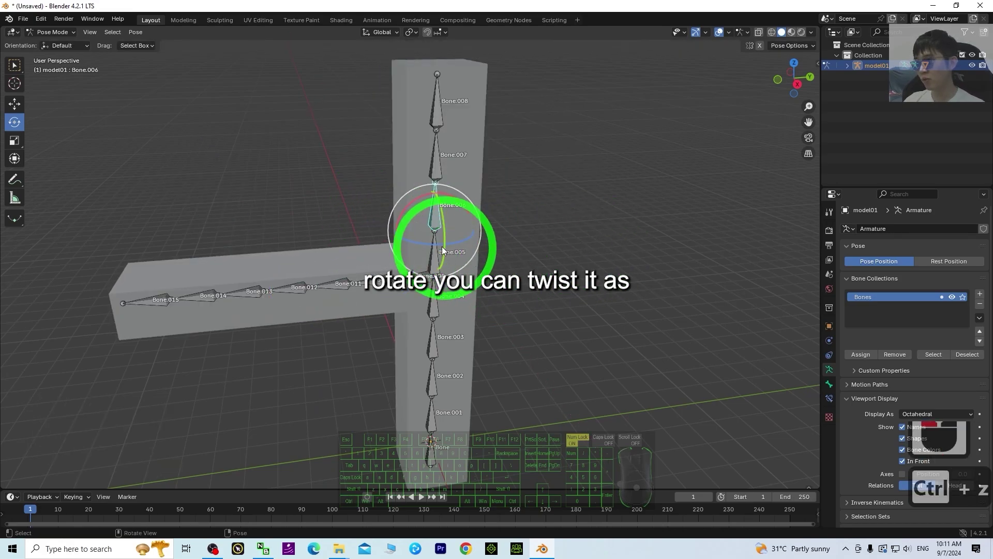
{"action": "mouse_move", "coordinate": [415, 241]}
{"action": "left_mouse_down"}
{"action": "mouse_move", "coordinate": [443, 237]}
{"action": "mouse_move", "coordinate": [406, 234]}
{"action": "mouse_move", "coordinate": [395, 222]}
{"action": "mouse_move", "coordinate": [412, 242]}
{"action": "left_mouse_up"}
{"action": "key", "text": "ctrl+z"}
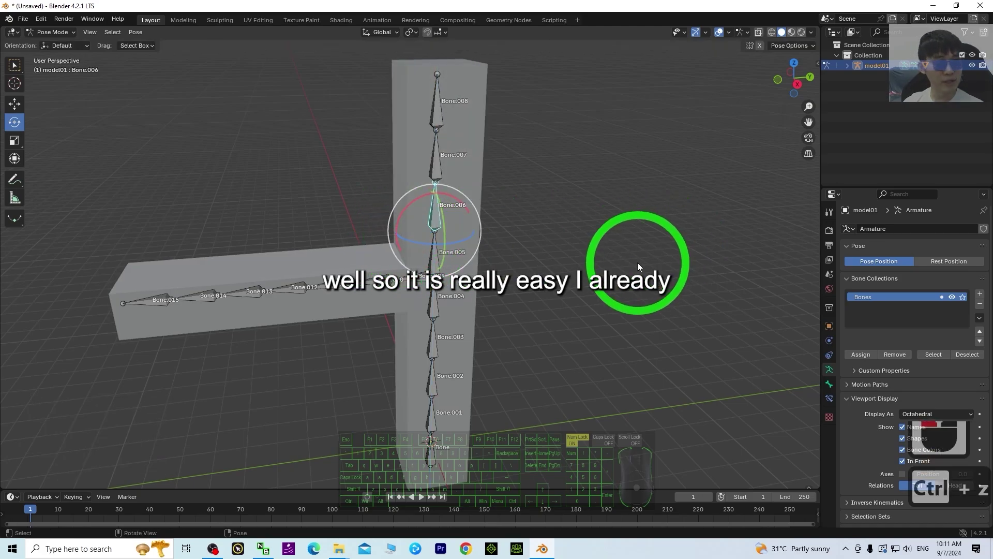
{"action": "scroll", "coordinate": [621, 274], "scroll_direction": "down", "scroll_amount": 2}
{"action": "scroll", "coordinate": [618, 282], "scroll_direction": "up", "scroll_amount": 1}
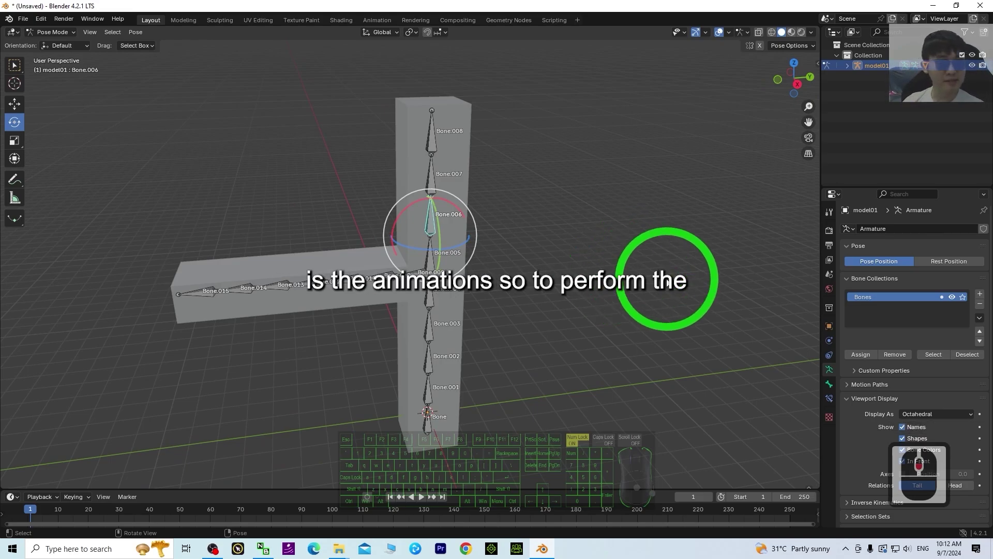
{"action": "left_click", "coordinate": [573, 301]}
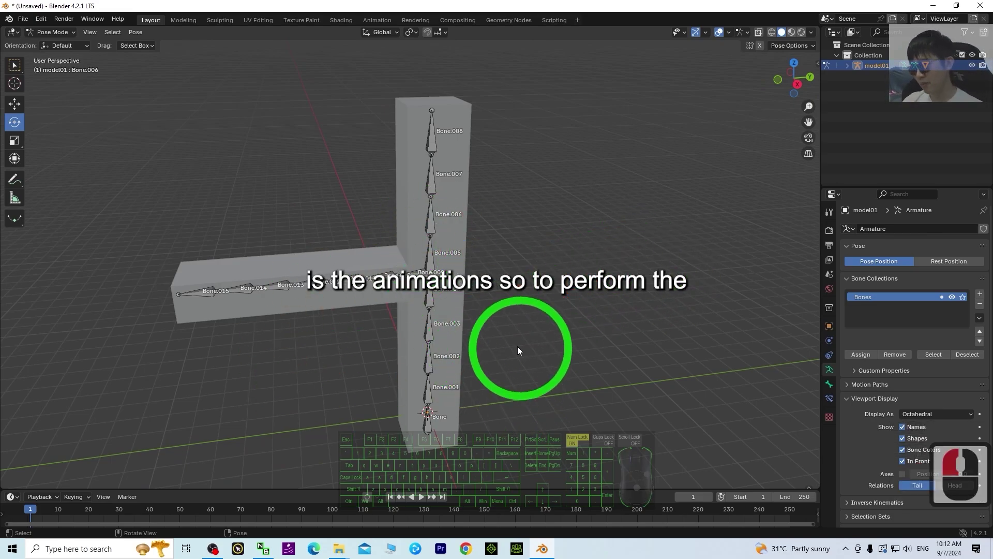
Enlarge the timeline, trial-bend the arm at Bone.010 and Bone.011, undo, and reselect Bone.011
{"action": "middle_click_drag", "start_coordinate": [514, 371], "coordinate": [402, 271], "text": "shift"}
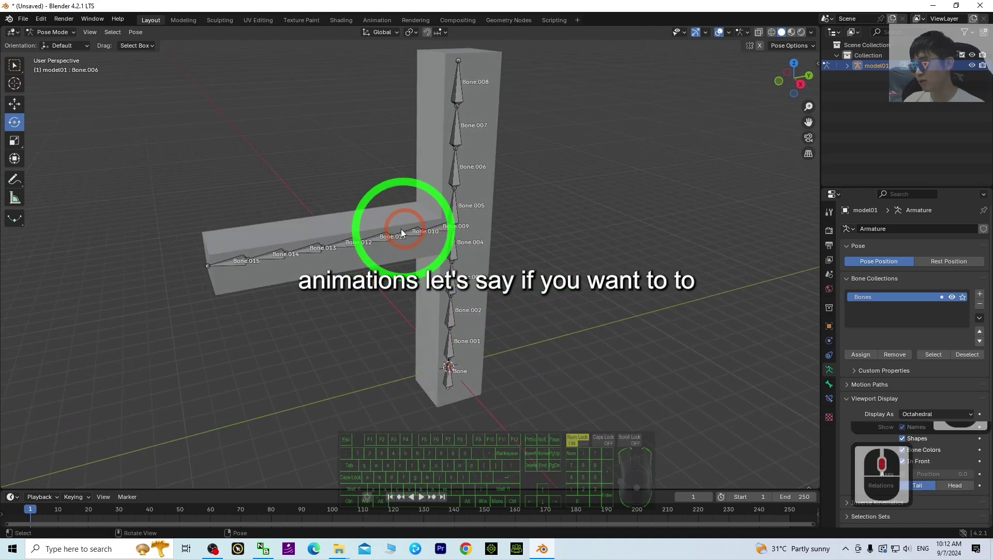
{"action": "middle_click_drag", "start_coordinate": [501, 313], "coordinate": [400, 408]}
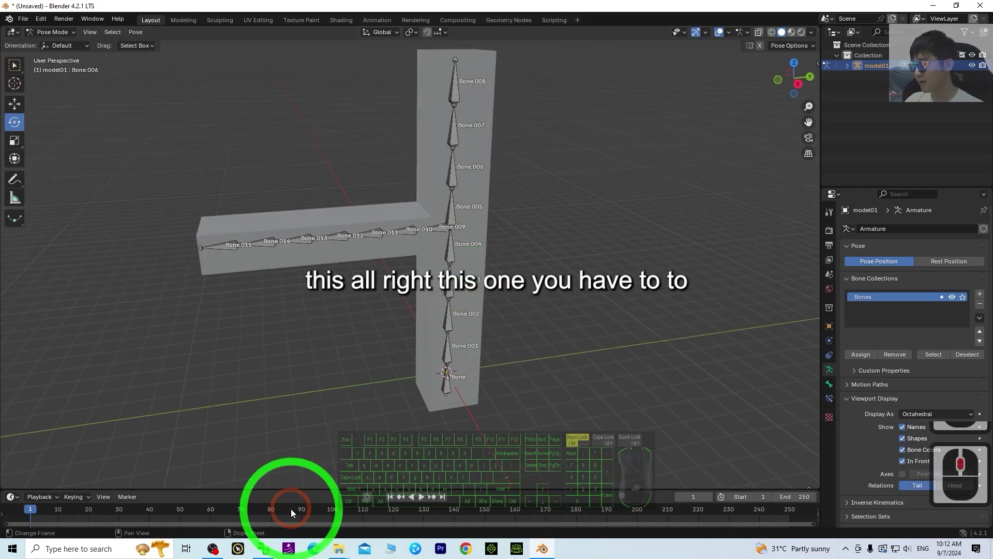
{"action": "left_click_drag", "start_coordinate": [290, 489], "coordinate": [277, 466]}
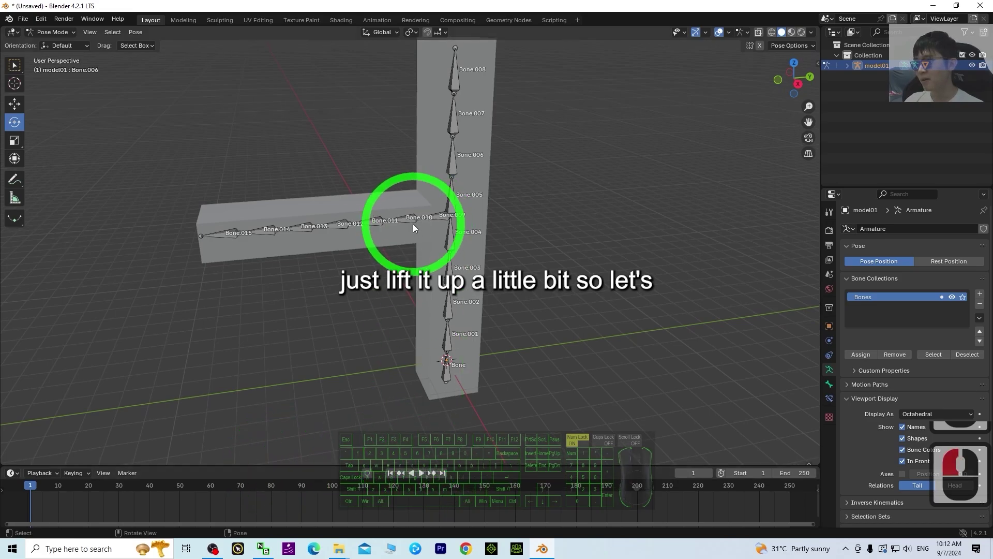
{"action": "left_click_drag", "start_coordinate": [405, 203], "coordinate": [411, 180]}
{"action": "key", "text": "ctrl+z"}
{"action": "left_click", "coordinate": [368, 221]}
{"action": "left_click_drag", "start_coordinate": [367, 226], "coordinate": [380, 209]}
{"action": "key", "text": "ctrl+z"}
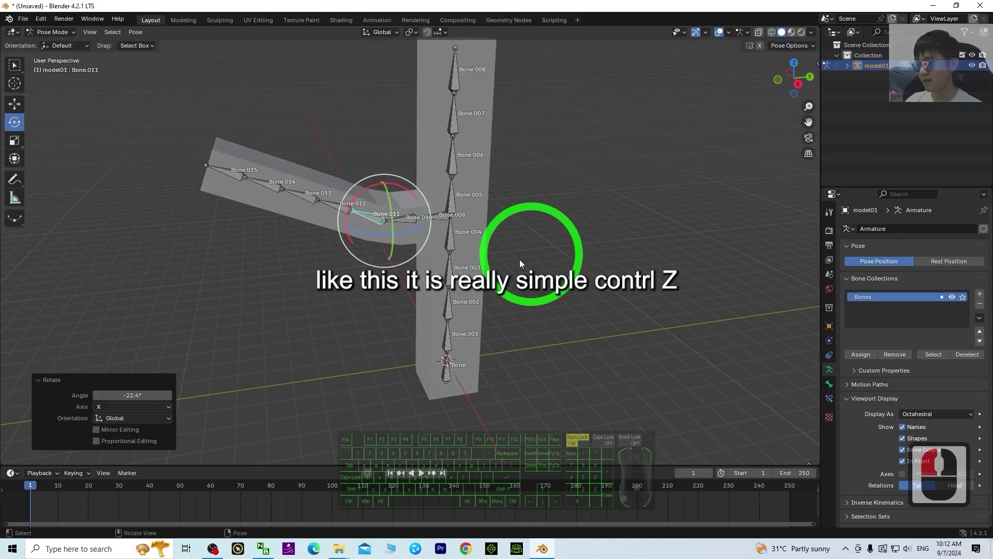
{"action": "key", "text": "ctrl+z"}
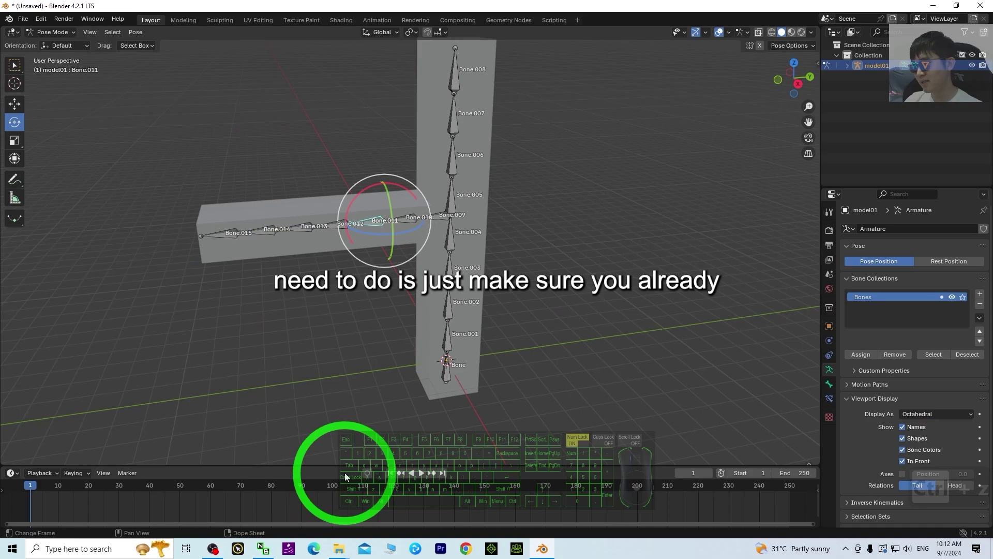
{"action": "left_click", "coordinate": [371, 222]}
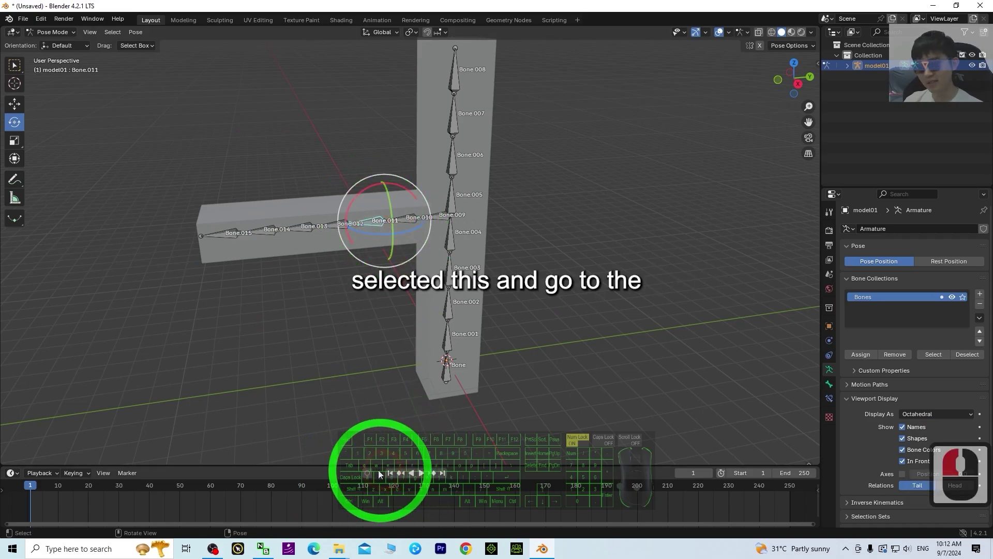
Trial-rotate Bone.011 about X, undo it, and switch on Auto Keying
{"action": "left_click", "coordinate": [829, 385]}
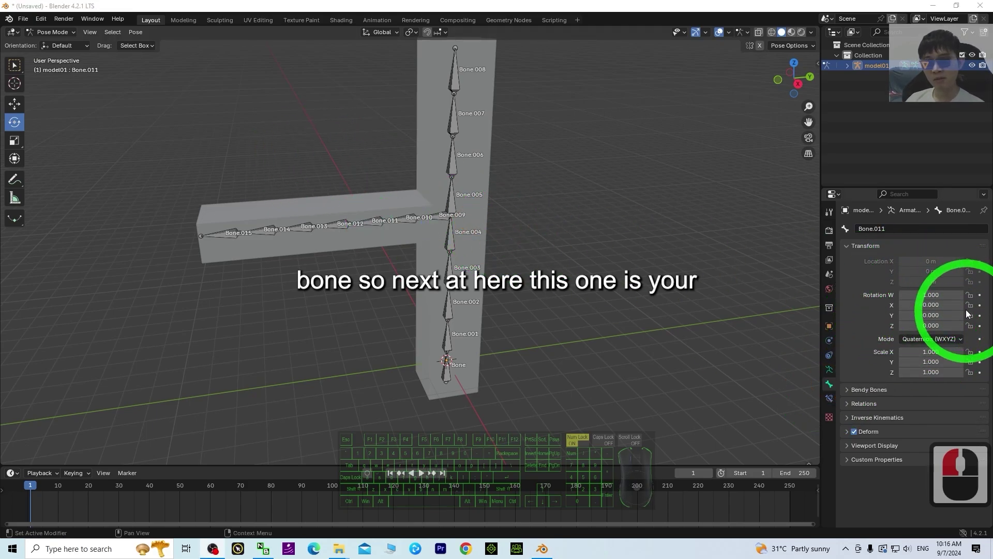
{"action": "left_click", "coordinate": [376, 223]}
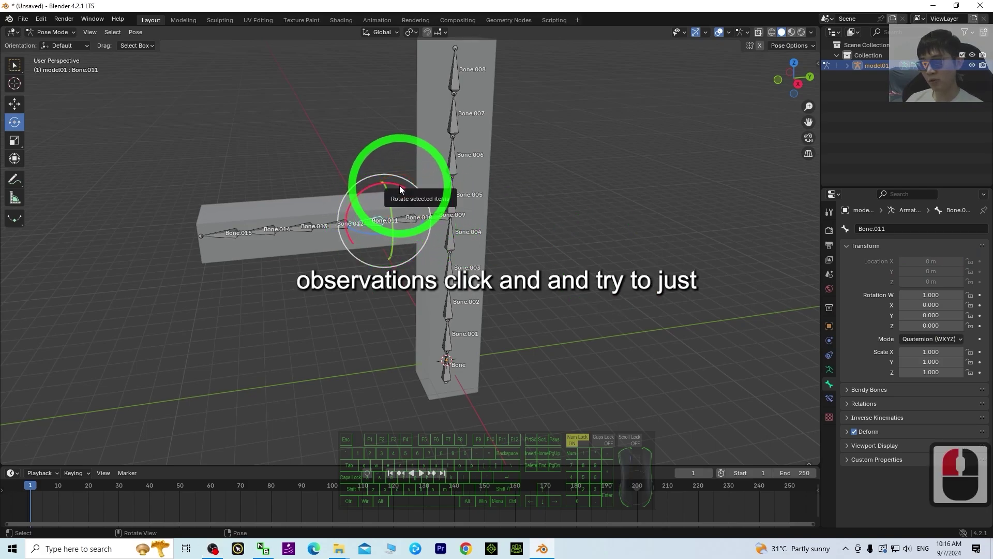
{"action": "left_click_drag", "start_coordinate": [401, 185], "coordinate": [783, 246]}
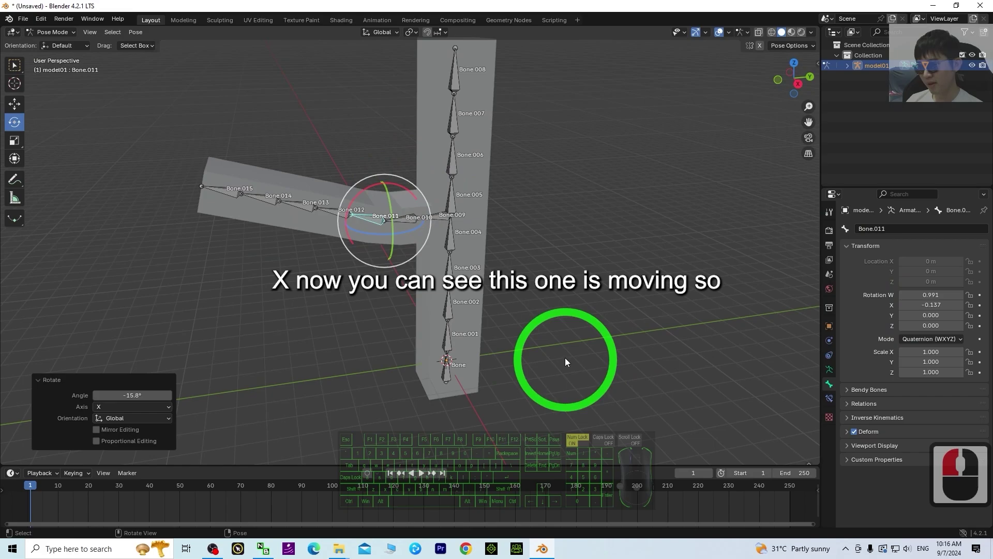
{"action": "key", "text": "ctrl+z"}
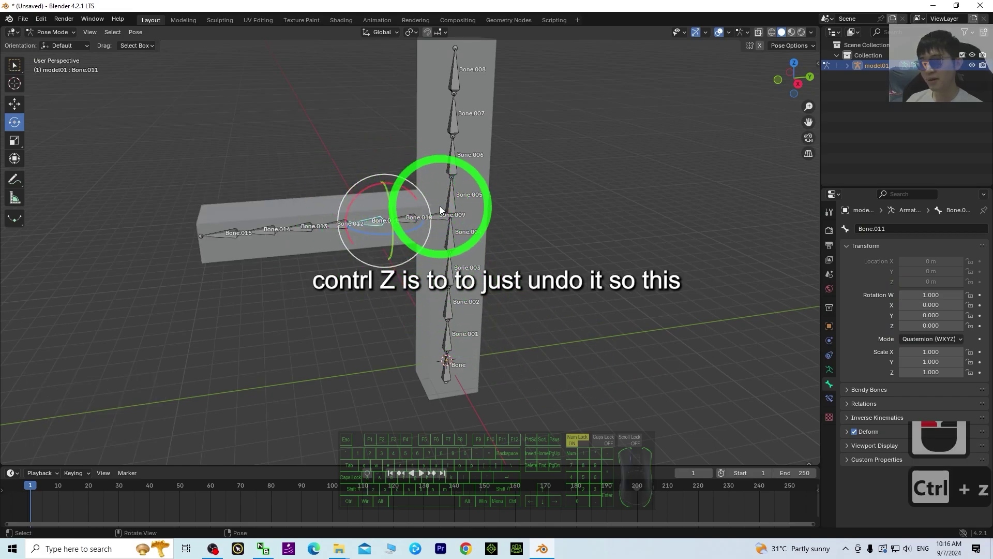
{"action": "left_click", "coordinate": [367, 473]}
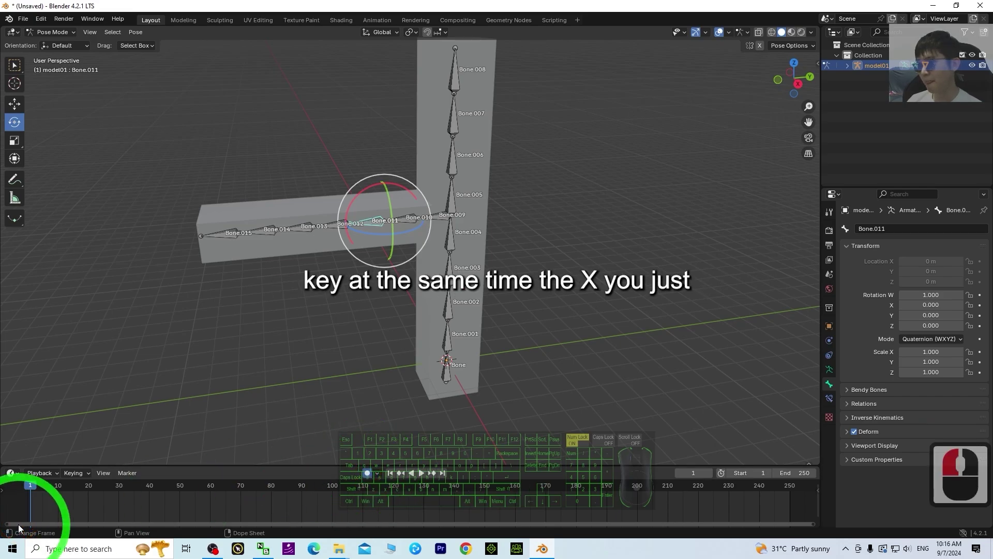
Key Bone.011's X rotation at frame 1, then bend the arm down about 38° at frame 23
{"action": "left_click", "coordinate": [979, 305]}
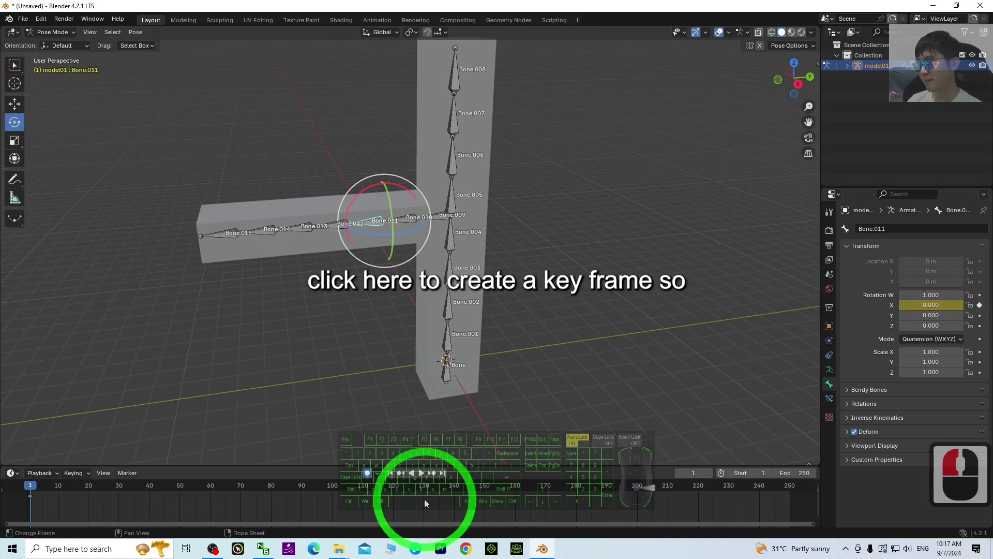
{"action": "left_click", "coordinate": [423, 473]}
{"action": "left_click", "coordinate": [423, 473]}
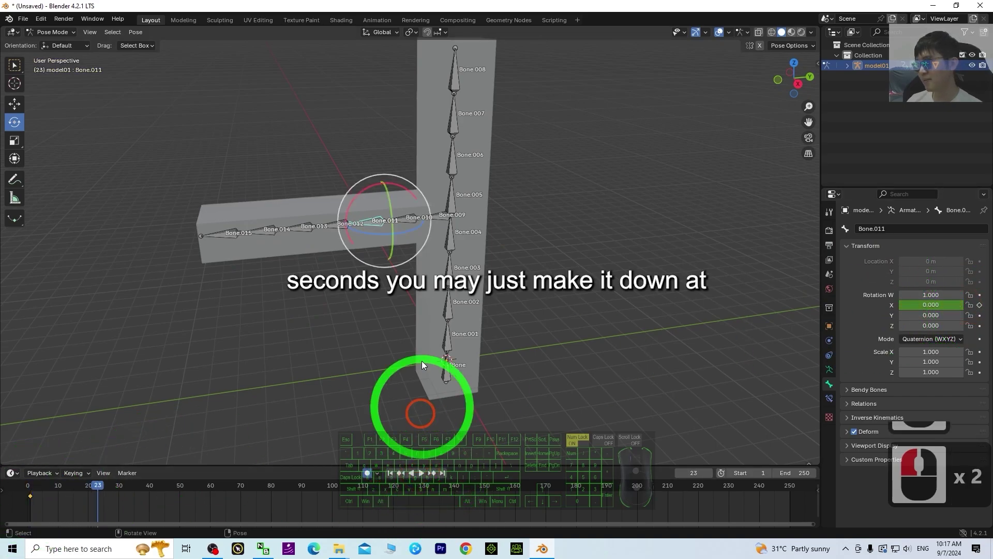
{"action": "left_click_drag", "start_coordinate": [362, 192], "coordinate": [354, 213]}
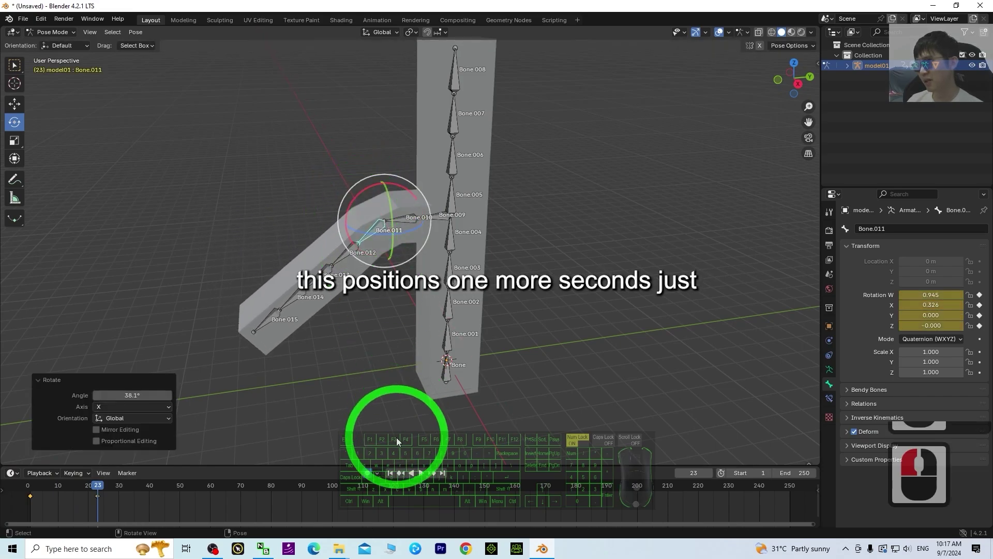
Swing the arm up at frame 50 and back down around frame 72
{"action": "left_click", "coordinate": [423, 473]}
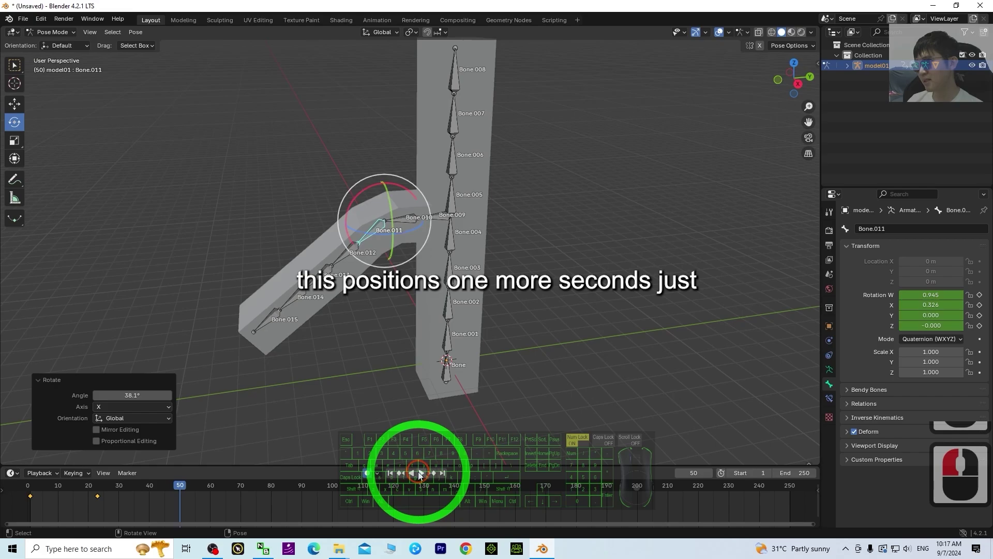
{"action": "left_click_drag", "start_coordinate": [399, 181], "coordinate": [436, 233]}
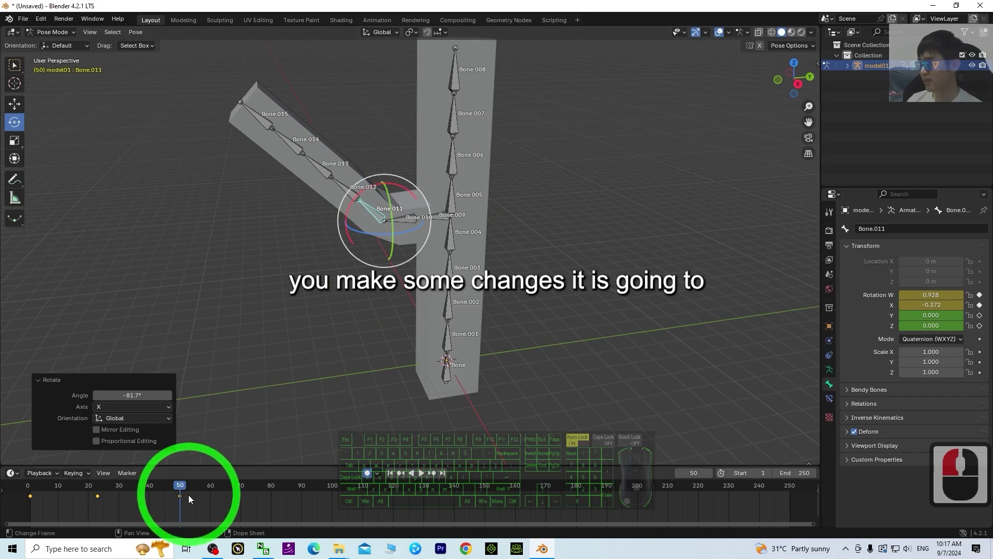
{"action": "left_click", "coordinate": [422, 474]}
{"action": "left_click", "coordinate": [419, 472]}
{"action": "left_click_drag", "start_coordinate": [357, 206], "coordinate": [456, 423]}
{"action": "left_click", "coordinate": [421, 474]}
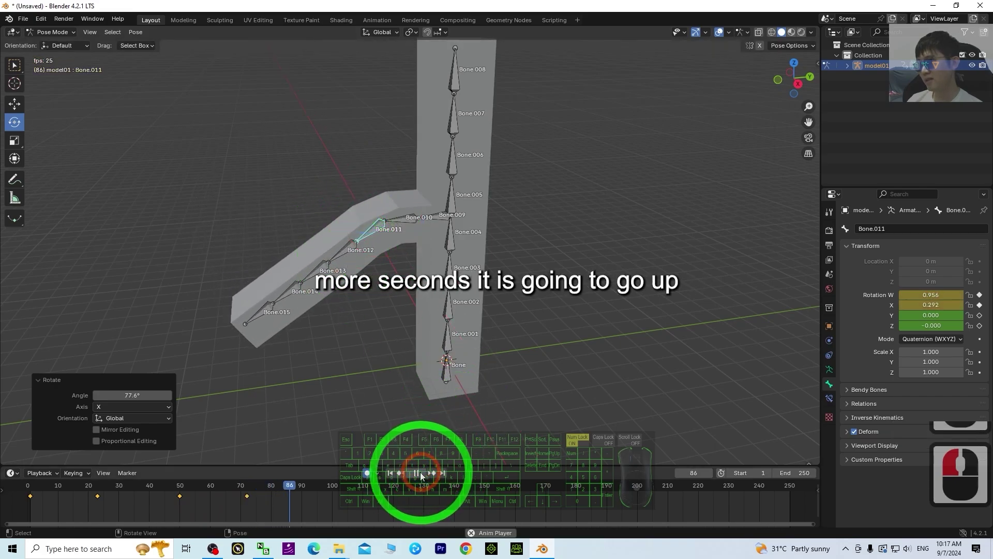
Key the arm raised to −67.8° X at frame 101 and move the frame-72 key to 71
{"action": "left_click", "coordinate": [417, 473]}
{"action": "left_click_drag", "start_coordinate": [399, 185], "coordinate": [443, 221]}
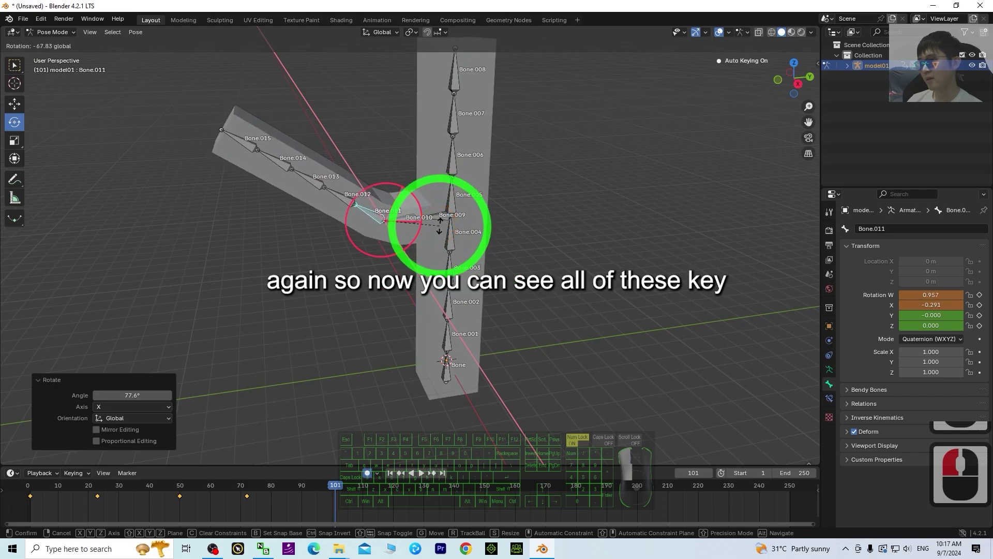
{"action": "middle_click_drag", "start_coordinate": [330, 366], "coordinate": [375, 364]}
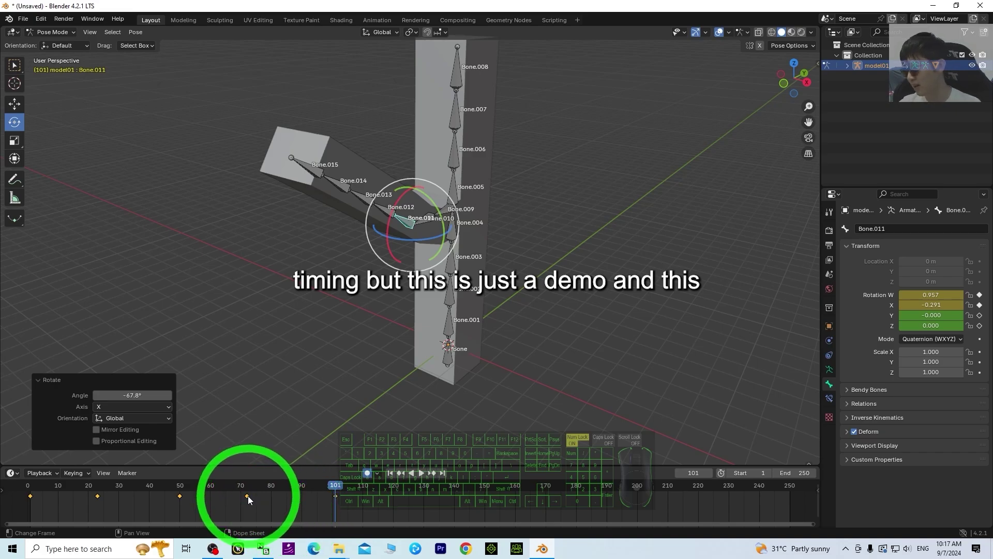
{"action": "left_click_drag", "start_coordinate": [247, 495], "coordinate": [248, 497]}
{"action": "left_click", "coordinate": [390, 473]}
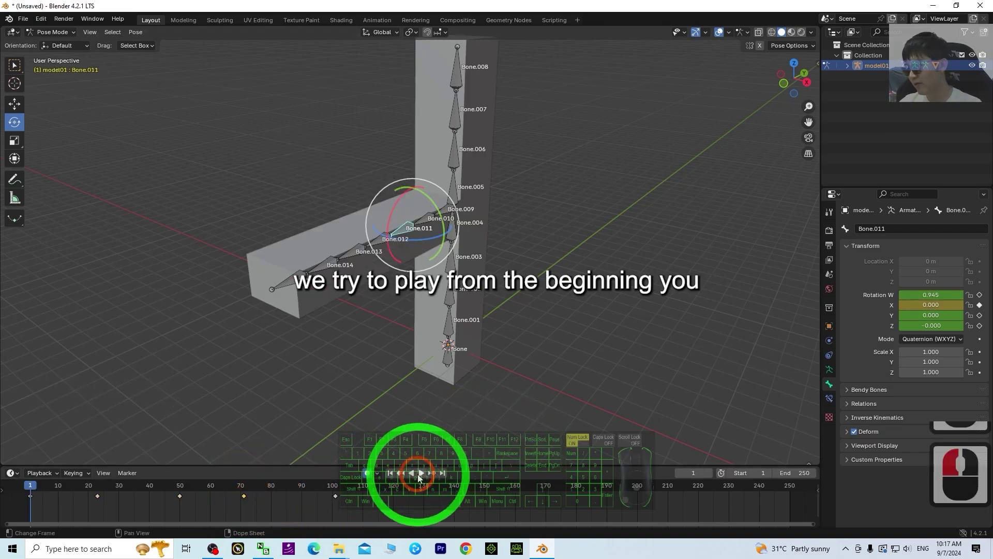
{"action": "left_click", "coordinate": [422, 474]}
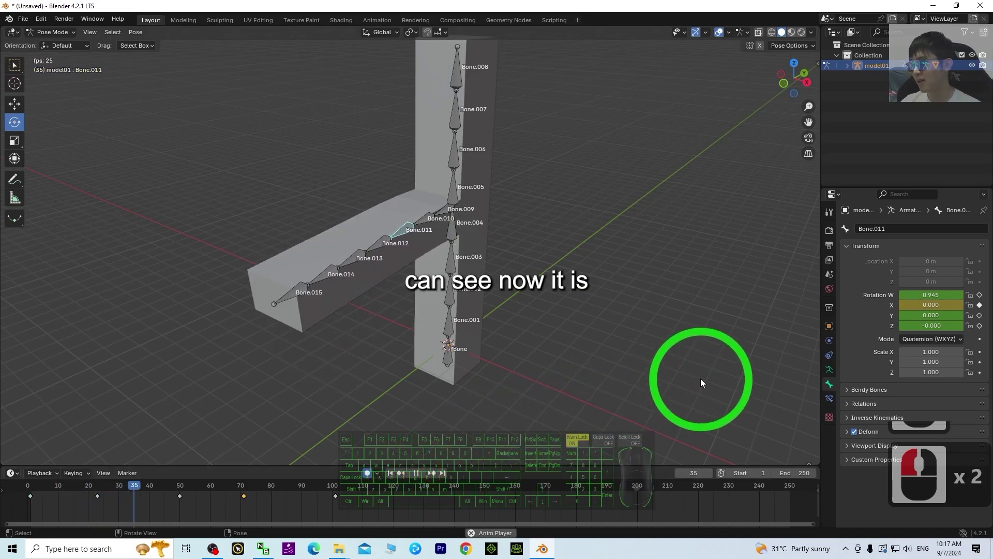
{"action": "middle_click_drag", "start_coordinate": [650, 375], "coordinate": [560, 289]}
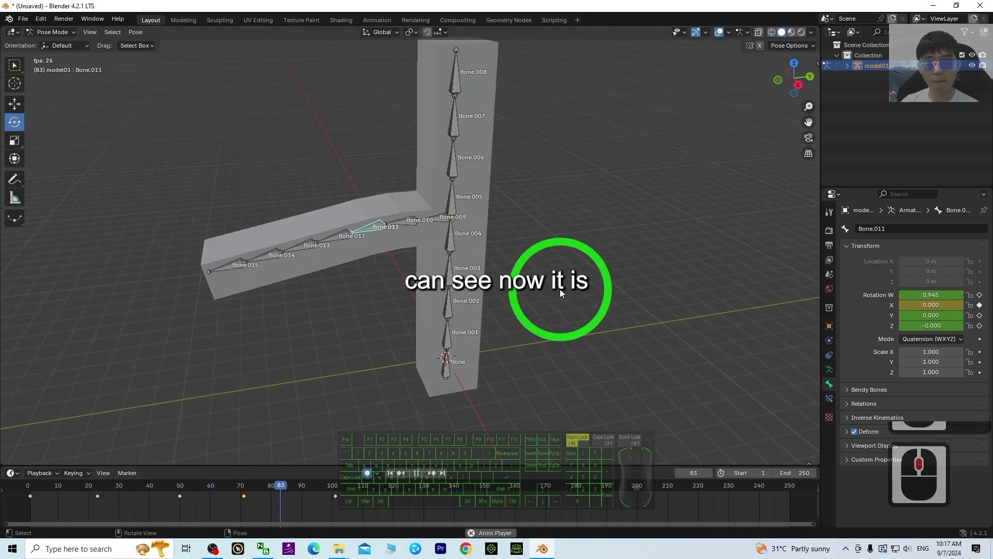
{"action": "left_click", "coordinate": [406, 474]}
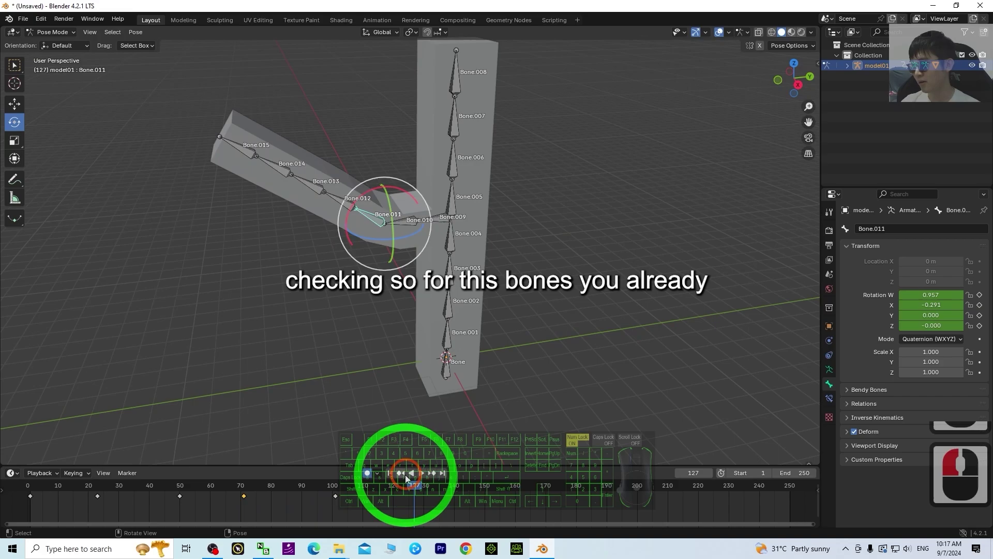
{"action": "left_click", "coordinate": [349, 499]}
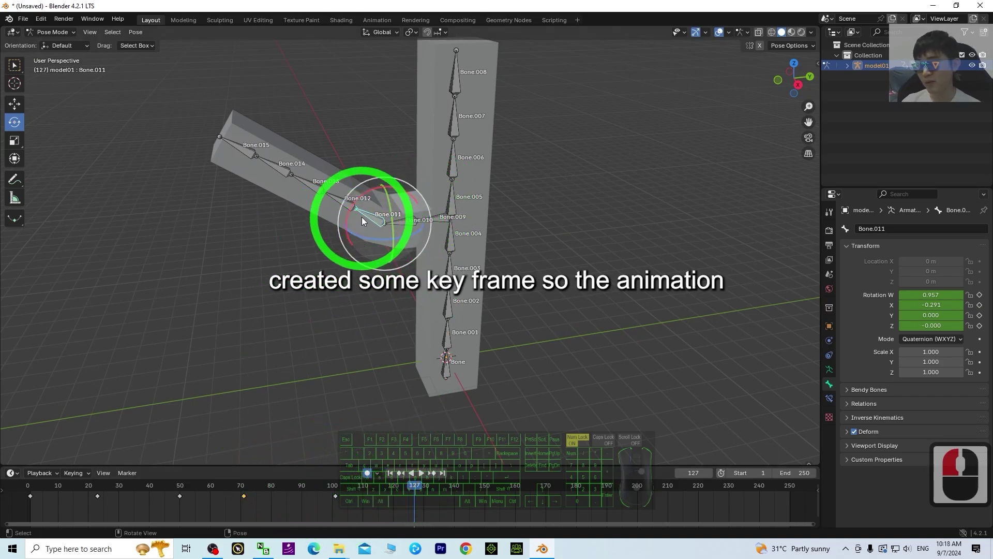
{"action": "left_click", "coordinate": [391, 473]}
{"action": "left_click", "coordinate": [453, 205]}
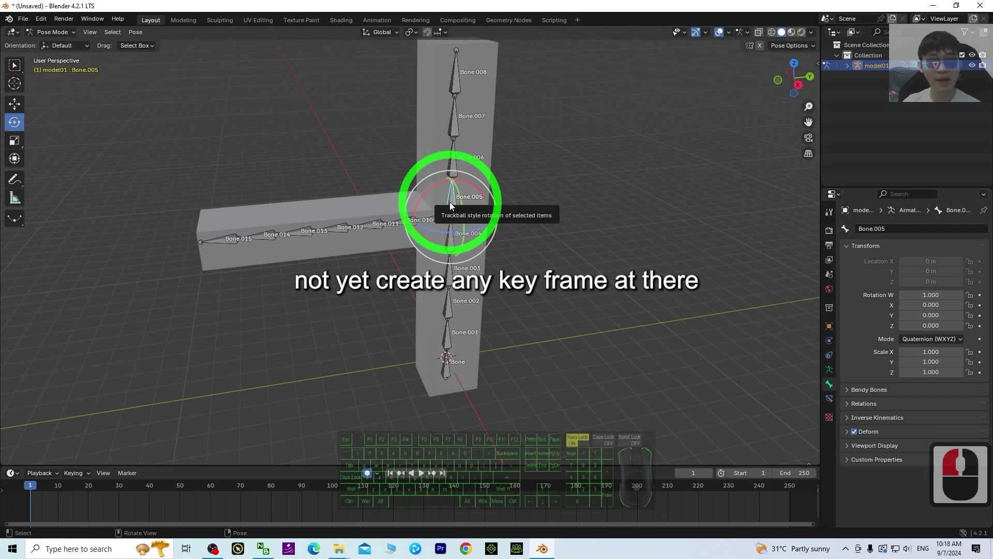
Select trunk bone Bone.006, trial-bend it about X, and undo the bend
{"action": "left_click", "coordinate": [453, 162]}
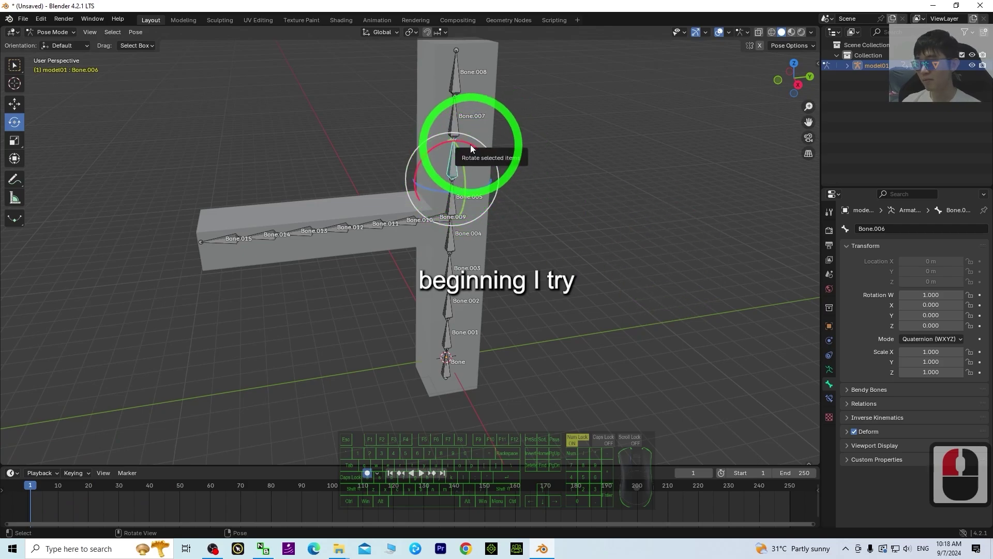
{"action": "left_click_drag", "start_coordinate": [470, 144], "coordinate": [450, 167]}
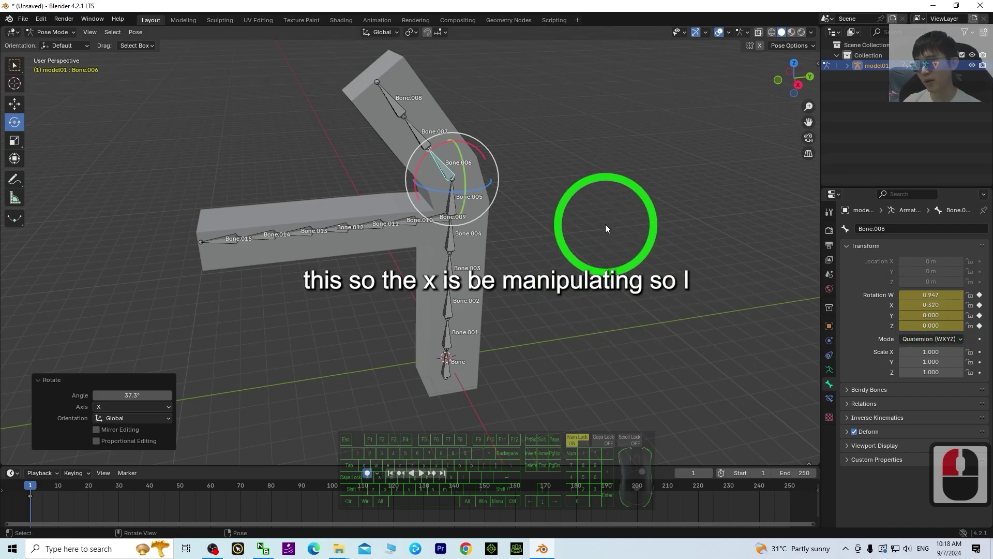
{"action": "key", "text": "ctrl+z"}
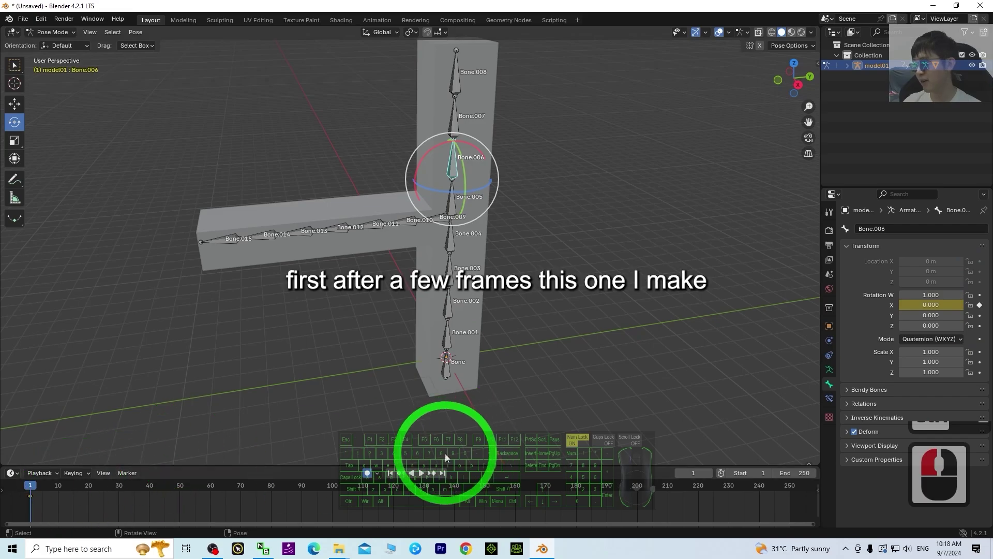
Key the upper trunk bent about 40° one way at frame 26, the other way at 45
{"action": "left_click", "coordinate": [43, 485]}
{"action": "left_click_drag", "start_coordinate": [43, 485], "coordinate": [106, 485]}
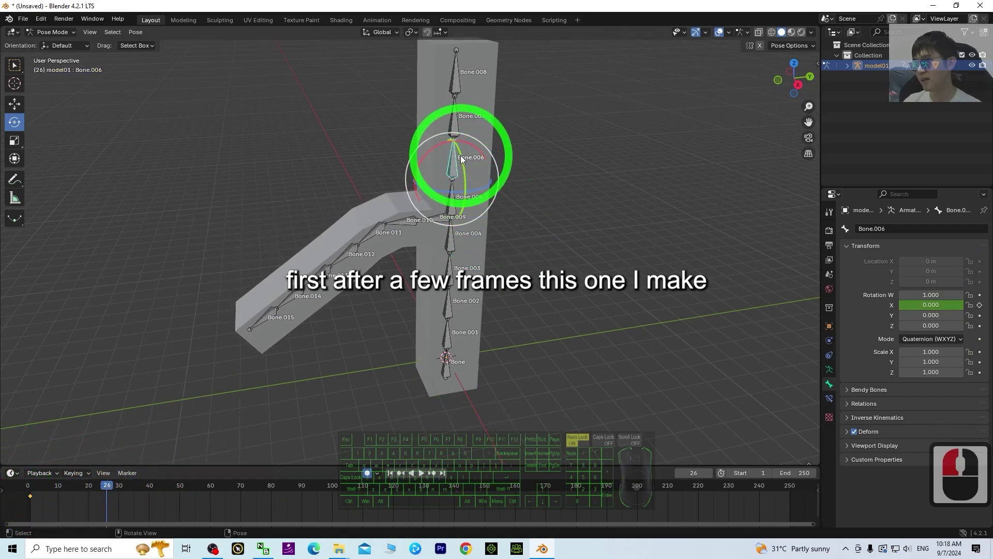
{"action": "mouse_move", "coordinate": [459, 155]}
{"action": "left_mouse_down"}
{"action": "mouse_move", "coordinate": [469, 177]}
{"action": "mouse_move", "coordinate": [460, 166]}
{"action": "left_mouse_up"}
{"action": "middle_click_drag", "start_coordinate": [483, 166], "coordinate": [497, 232]}
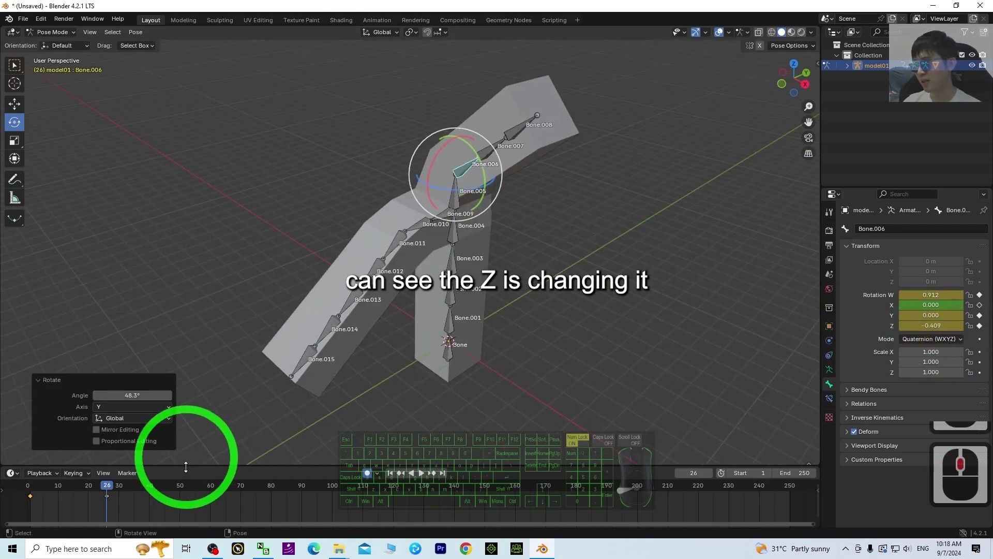
{"action": "left_click_drag", "start_coordinate": [110, 485], "coordinate": [165, 485]}
{"action": "left_click_drag", "start_coordinate": [480, 167], "coordinate": [441, 129]}
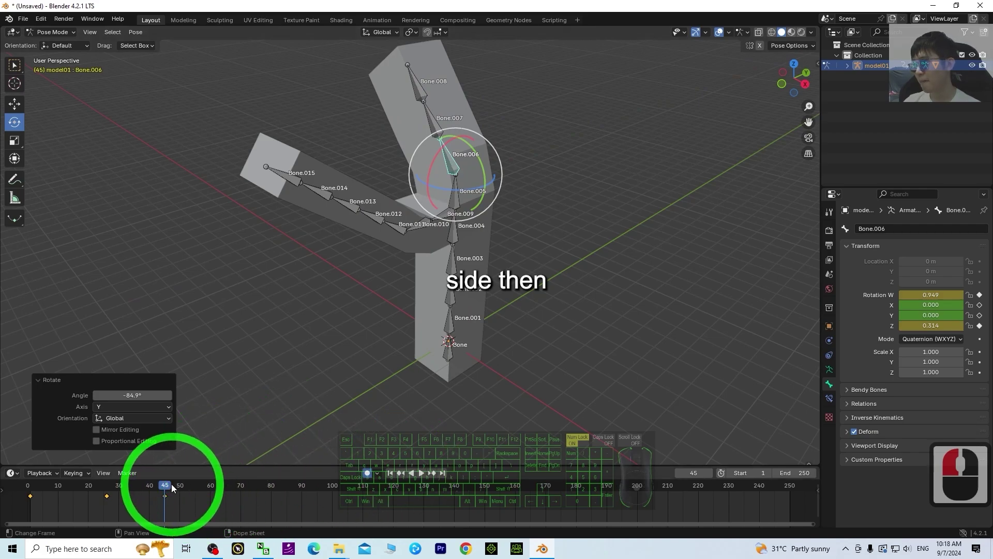
Zero the trunk's Z rotation at frame 65, then bend it about 34° on X at frame 90
{"action": "left_click_drag", "start_coordinate": [172, 488], "coordinate": [228, 493]}
{"action": "left_click", "coordinate": [930, 325]}
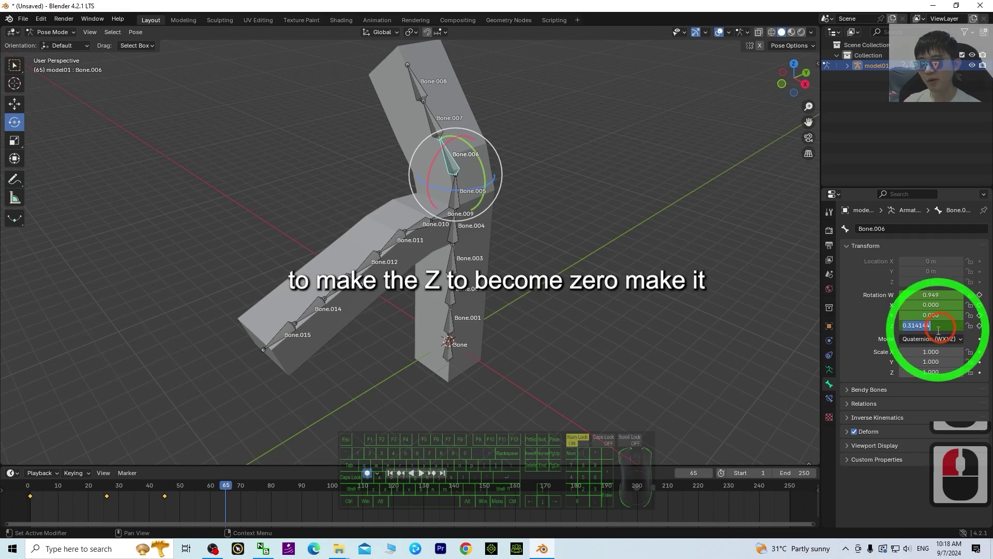
{"action": "type", "text": "0"}
{"action": "key", "text": "Return"}
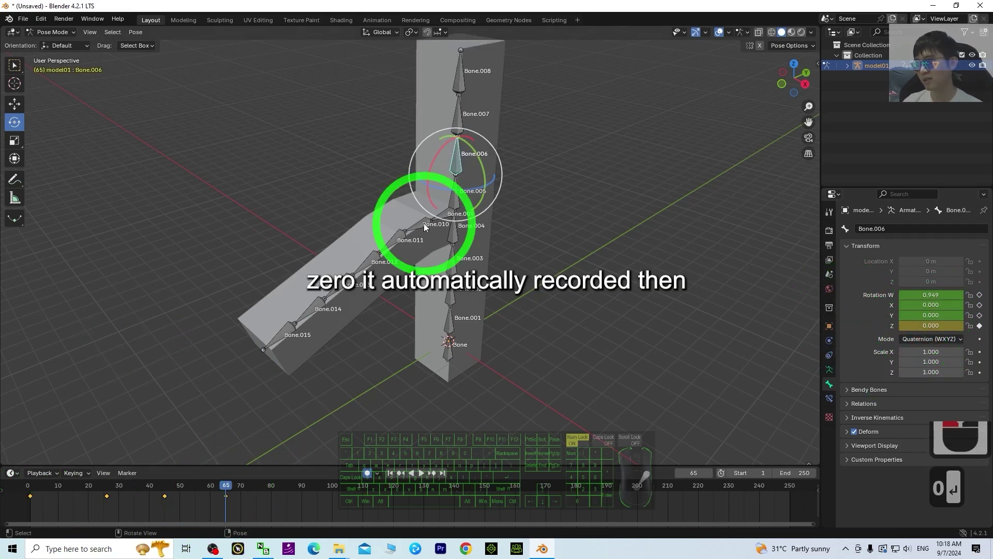
{"action": "left_click_drag", "start_coordinate": [226, 491], "coordinate": [302, 490]}
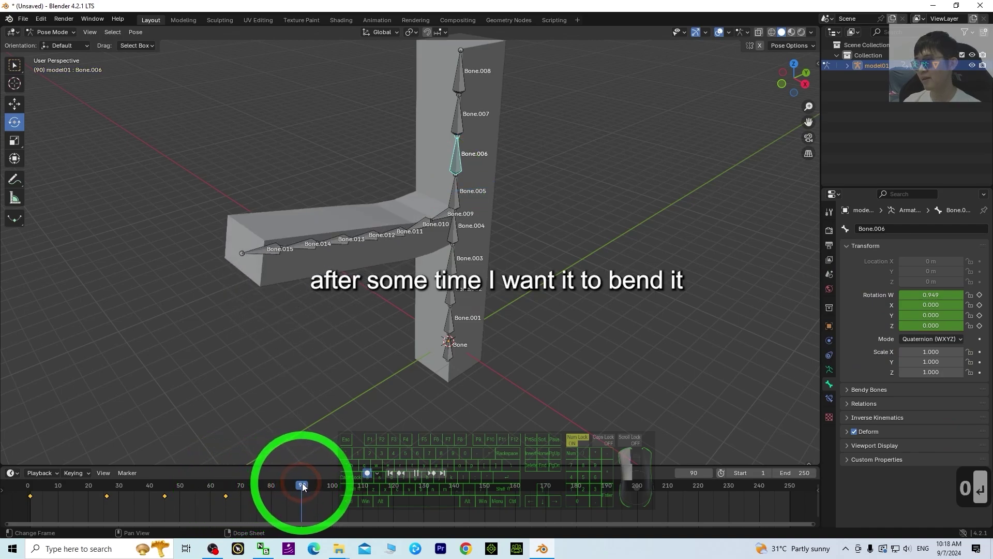
{"action": "left_click_drag", "start_coordinate": [442, 148], "coordinate": [444, 165]}
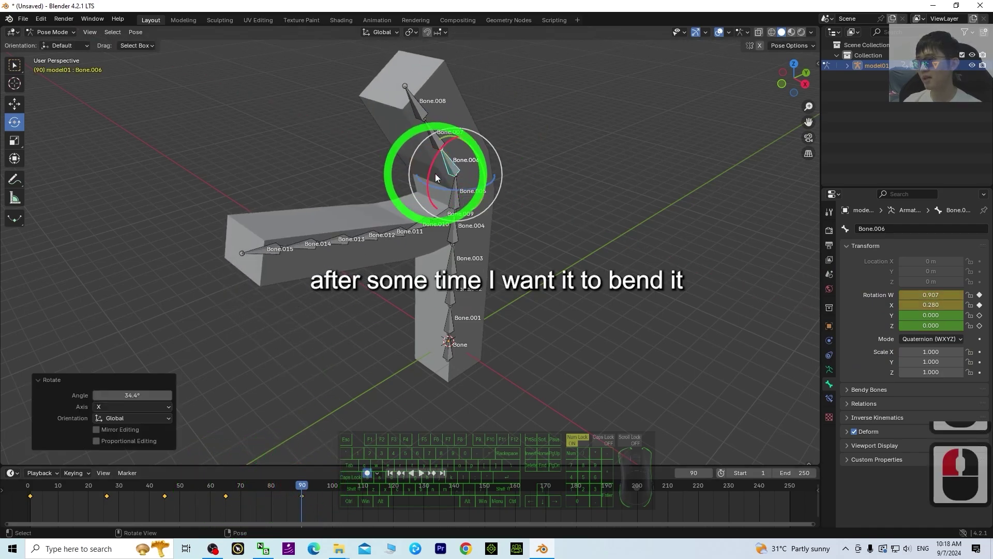
{"action": "left_click_drag", "start_coordinate": [298, 484], "coordinate": [377, 484]}
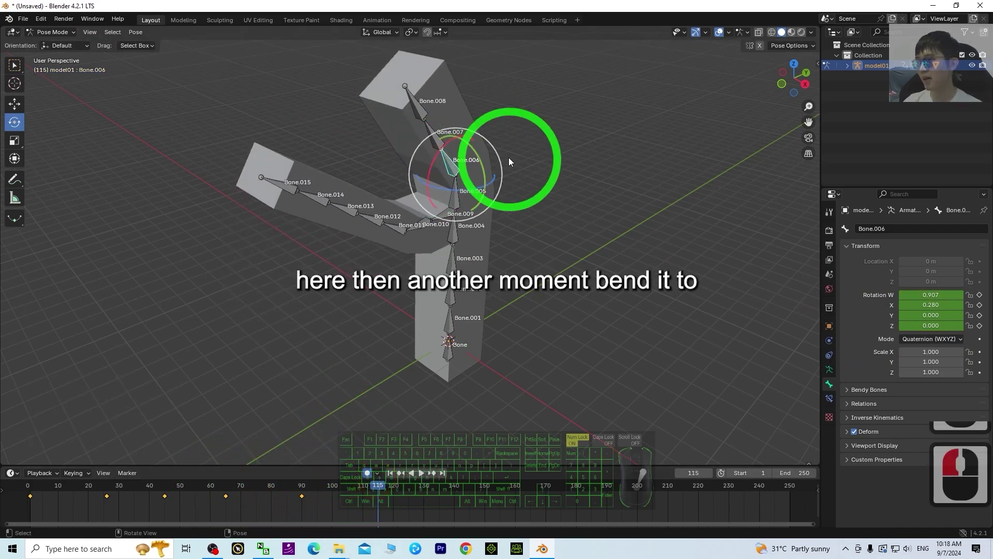
{"action": "left_click_drag", "start_coordinate": [442, 150], "coordinate": [494, 134]}
At frame 141, key Bone.006's Rotation X at 0, undoing the accidental W edit
{"action": "left_click_drag", "start_coordinate": [382, 487], "coordinate": [457, 484]}
{"action": "left_click", "coordinate": [920, 305]}
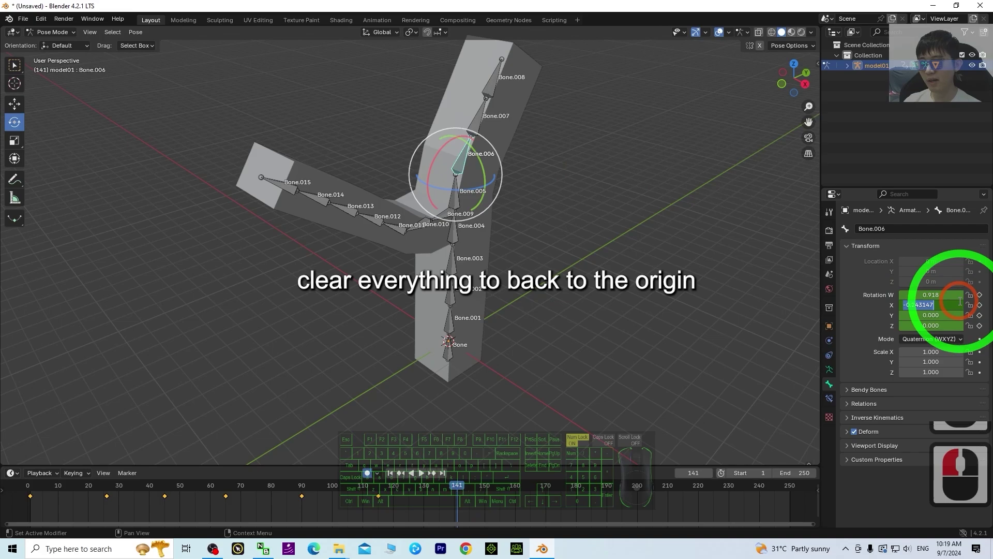
{"action": "key", "text": "Return"}
{"action": "left_click", "coordinate": [941, 295]}
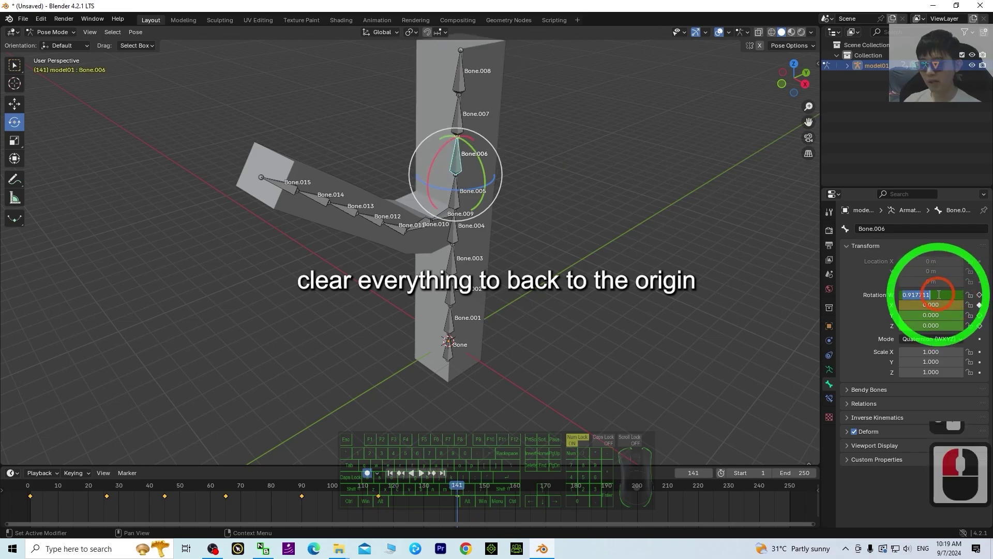
{"action": "type", "text": "0"}
{"action": "key", "text": "Return"}
{"action": "key", "text": "ctrl+z"}
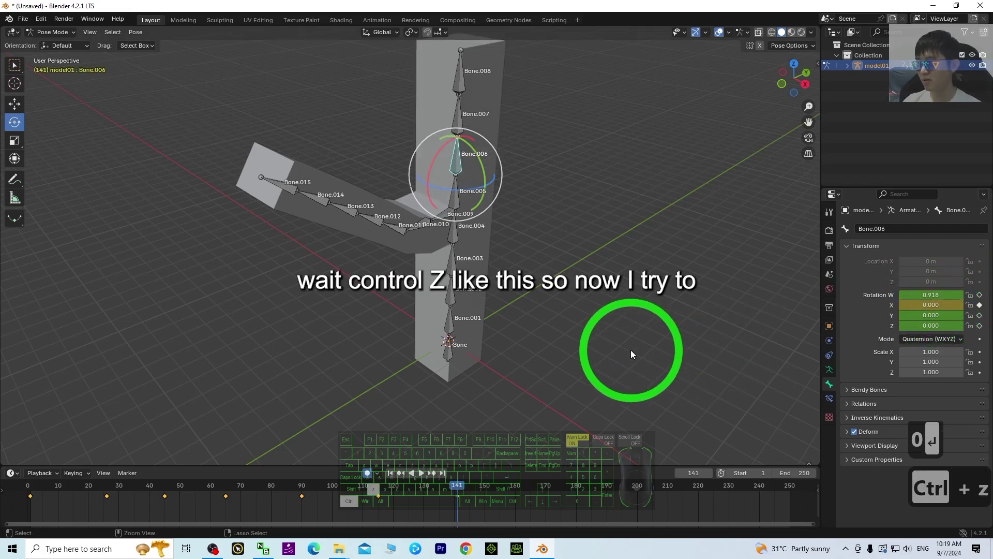
{"action": "middle_click_drag", "start_coordinate": [671, 302], "coordinate": [636, 299]}
{"action": "scroll", "coordinate": [636, 299], "scroll_direction": "down", "scroll_amount": 2}
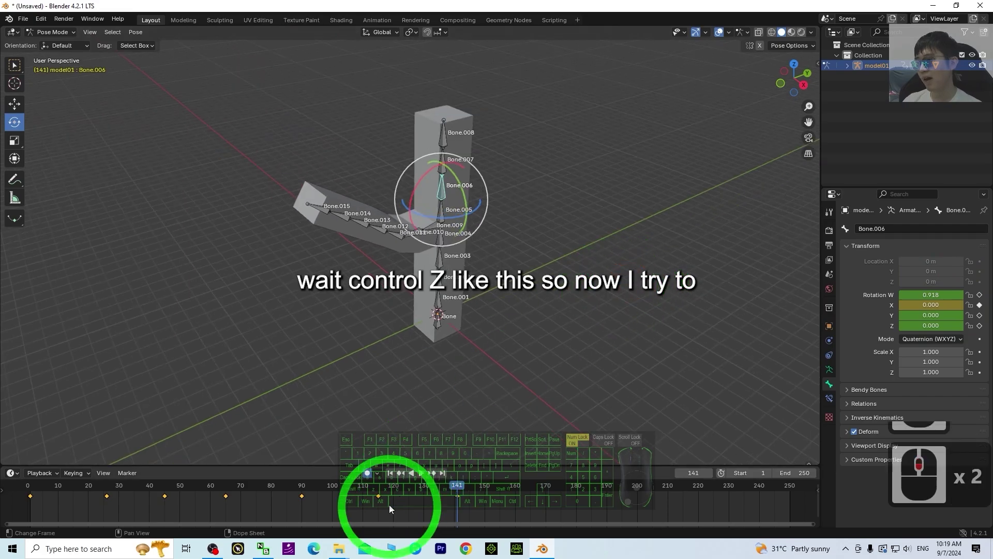
Play the arm-and-trunk animation from frame 1, orbiting during playback, then pause at frame 39
{"action": "left_click", "coordinate": [390, 472]}
{"action": "scroll", "coordinate": [587, 280], "scroll_direction": "up", "scroll_amount": 2}
{"action": "middle_click_drag", "start_coordinate": [565, 349], "coordinate": [534, 321]}
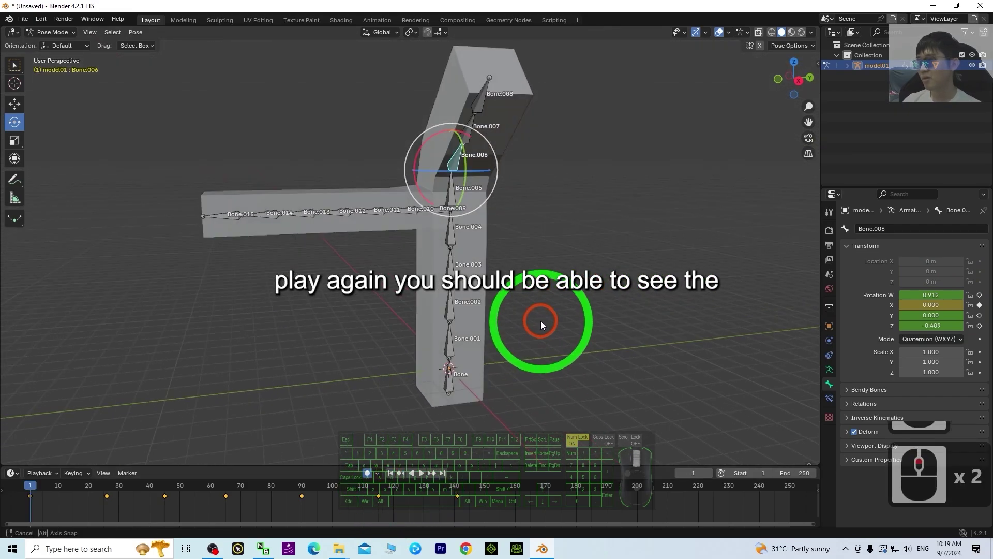
{"action": "left_click", "coordinate": [408, 473]}
{"action": "left_click", "coordinate": [422, 474]}
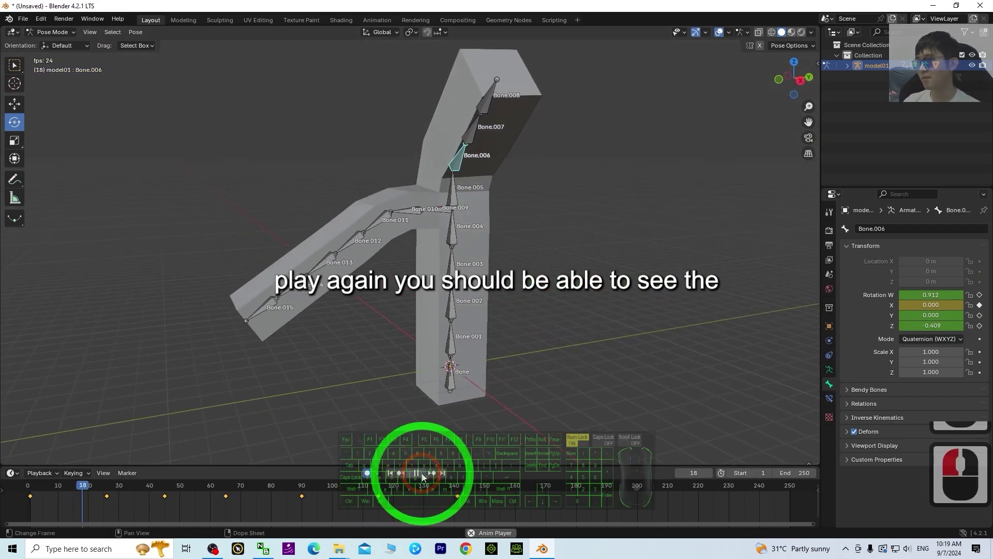
{"action": "middle_click_drag", "start_coordinate": [510, 265], "coordinate": [541, 244]}
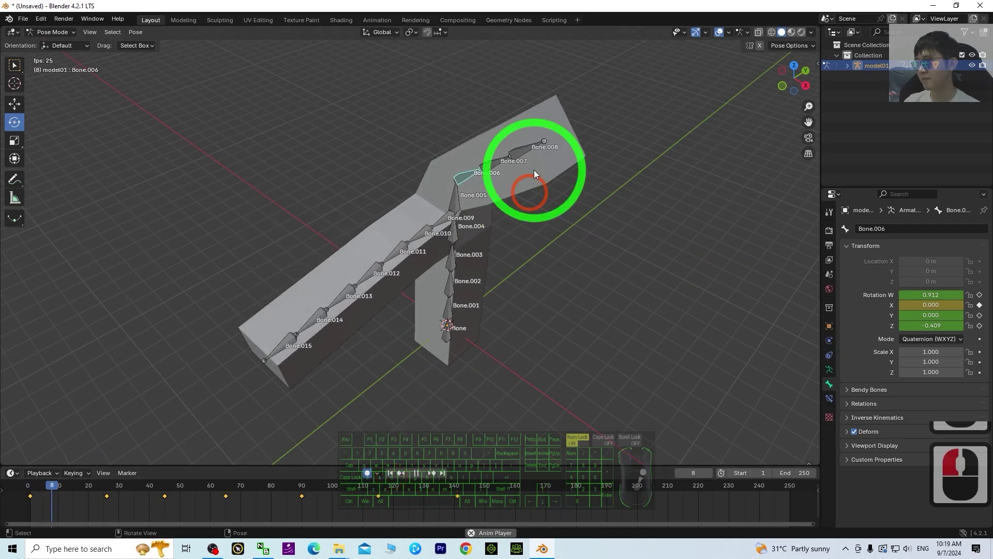
{"action": "middle_click_drag", "start_coordinate": [534, 170], "coordinate": [593, 299]}
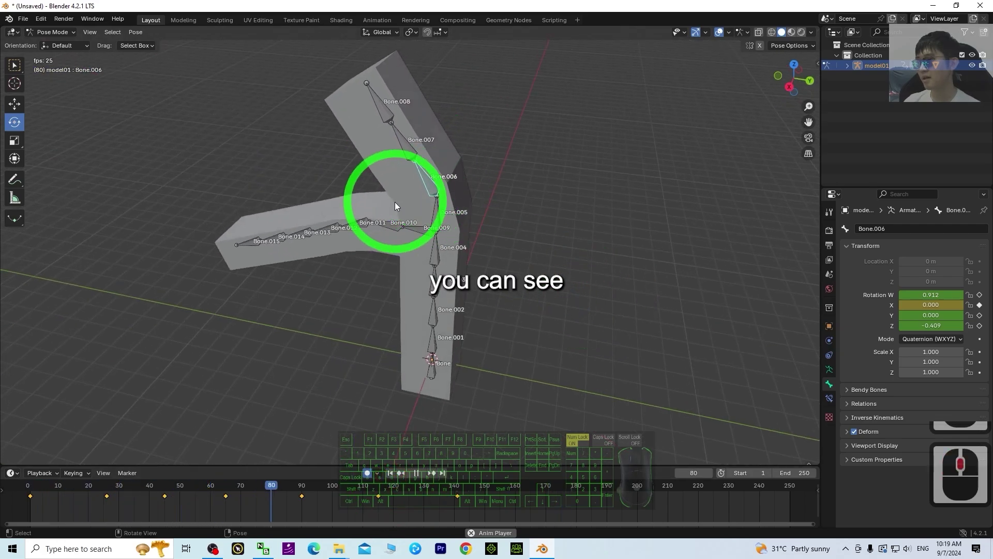
{"action": "middle_click_drag", "start_coordinate": [405, 206], "coordinate": [558, 215]}
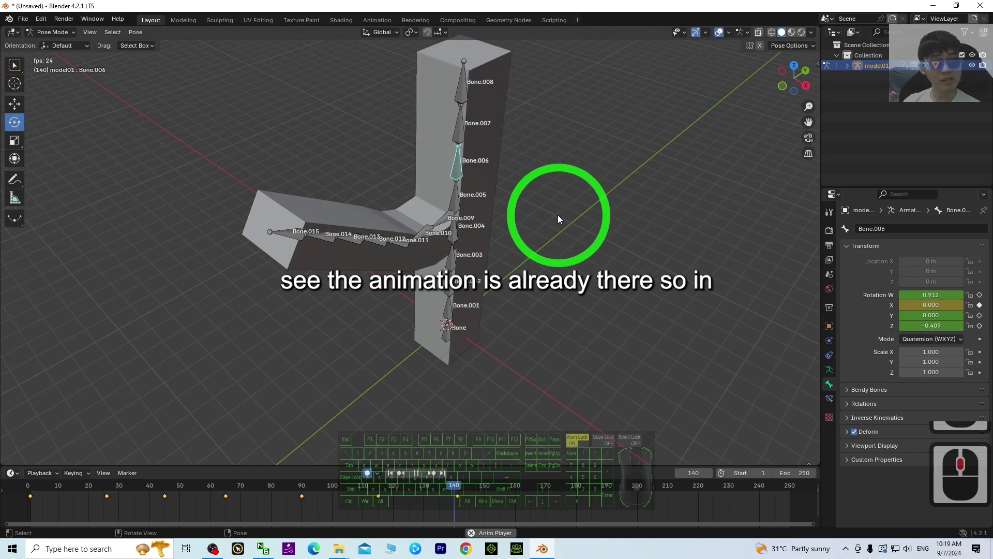
{"action": "left_click", "coordinate": [390, 473]}
{"action": "left_click", "coordinate": [412, 477]}
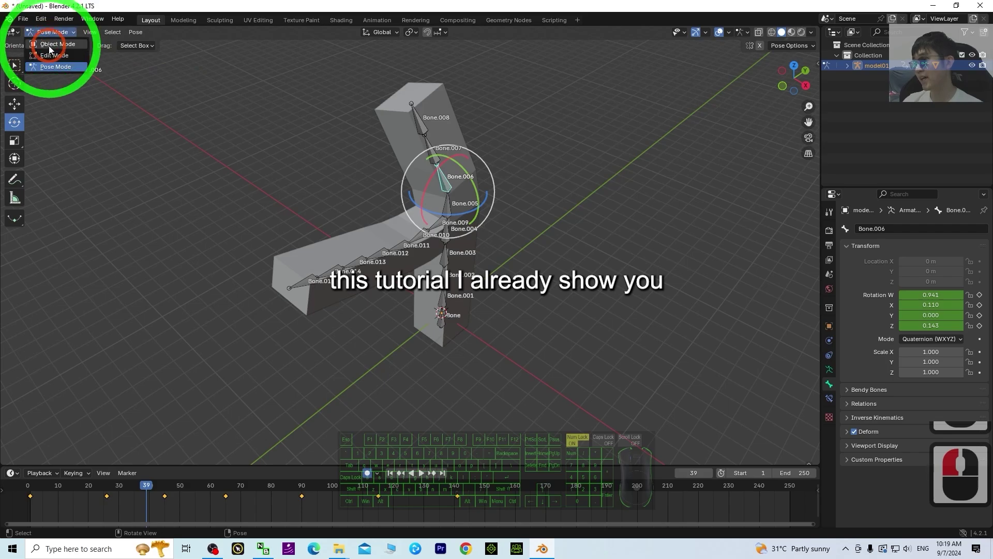
Switch model01 to Object Mode, replay the animation from frame 1, then stop at frame 1
{"action": "left_click", "coordinate": [50, 45]}
{"action": "middle_click_drag", "start_coordinate": [621, 299], "coordinate": [592, 275]}
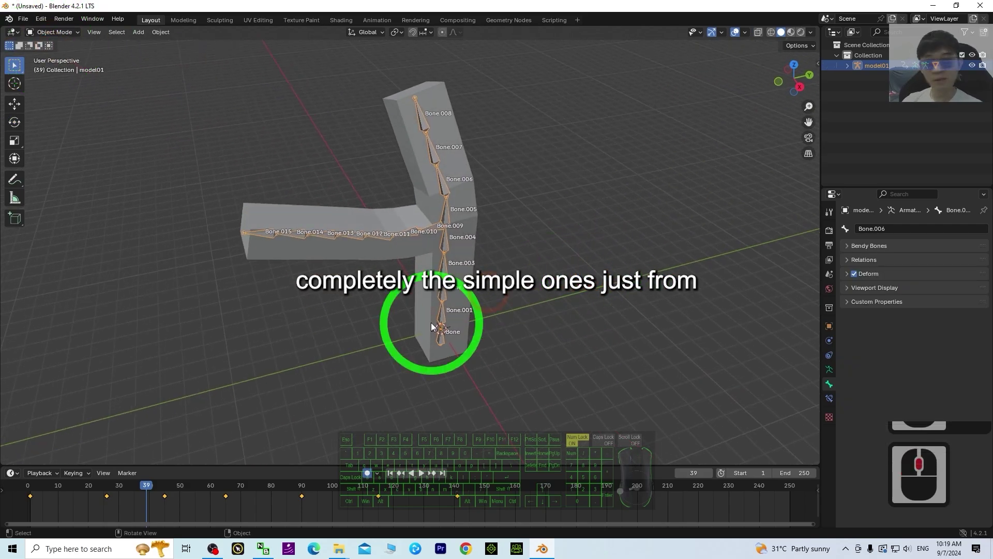
{"action": "left_click", "coordinate": [390, 473]}
{"action": "middle_click_drag", "start_coordinate": [531, 338], "coordinate": [456, 322]}
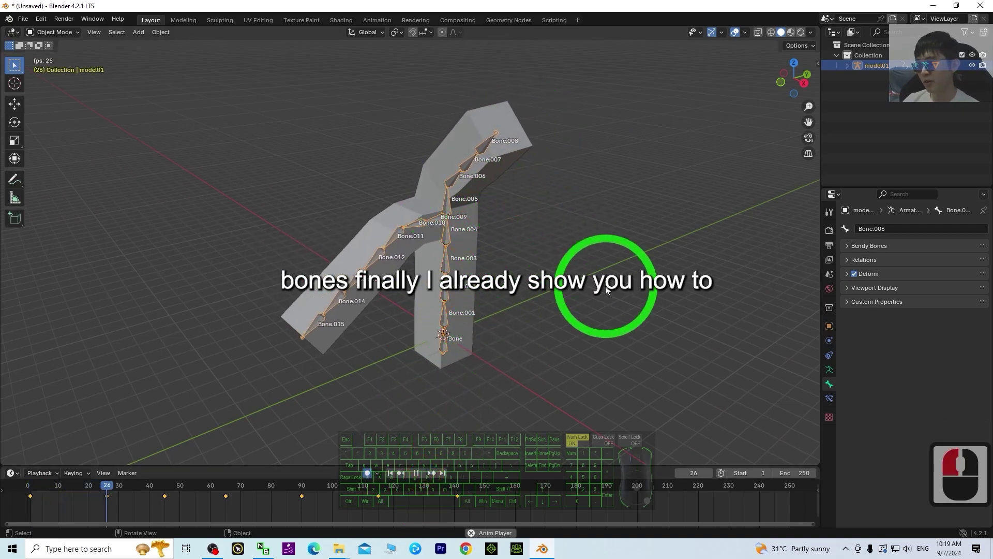
{"action": "middle_click_drag", "start_coordinate": [606, 305], "coordinate": [515, 328]}
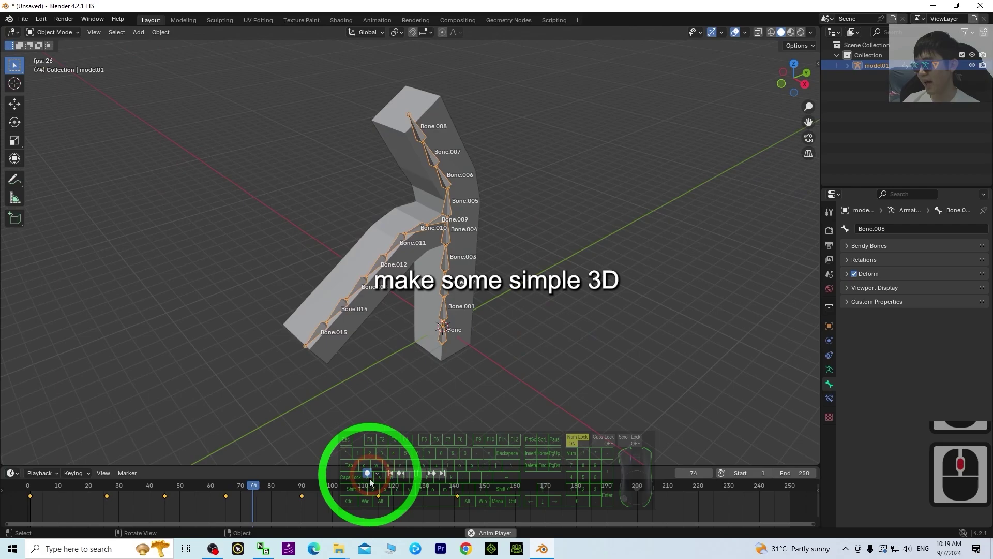
{"action": "left_click", "coordinate": [390, 472]}
{"action": "left_click", "coordinate": [416, 472]}
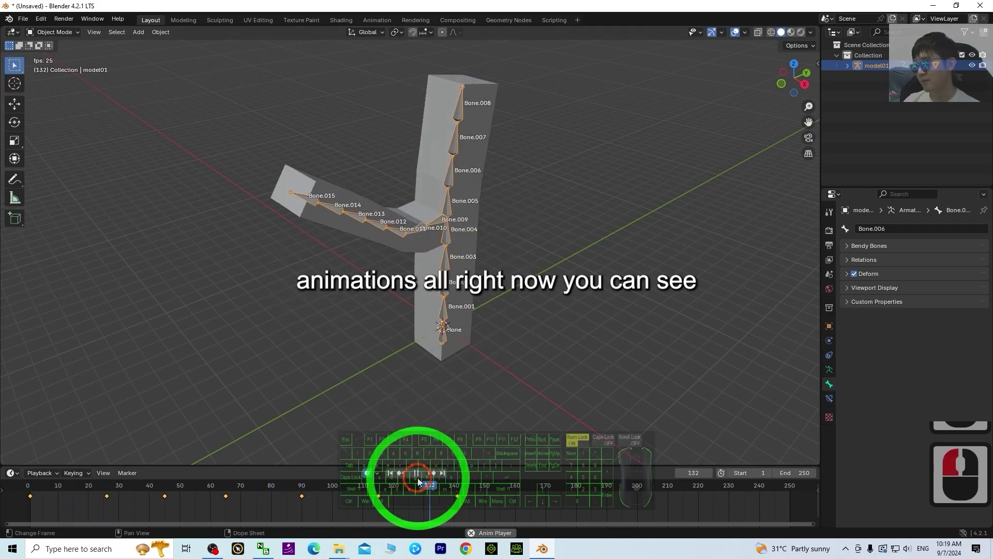
{"action": "left_click", "coordinate": [390, 473]}
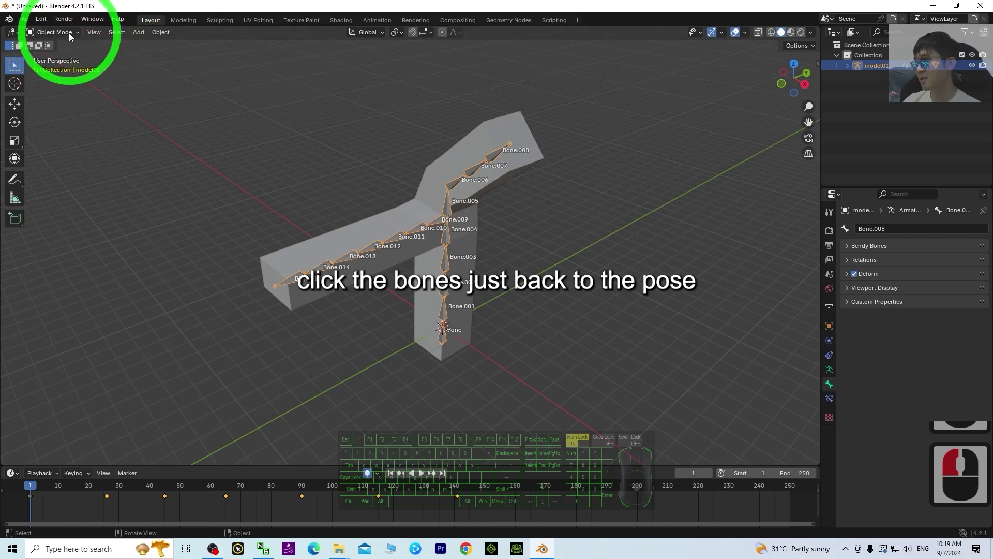
In Pose Mode, set Bone.006's X and Z rotation to 0 at frame 1
{"action": "left_click", "coordinate": [55, 67]}
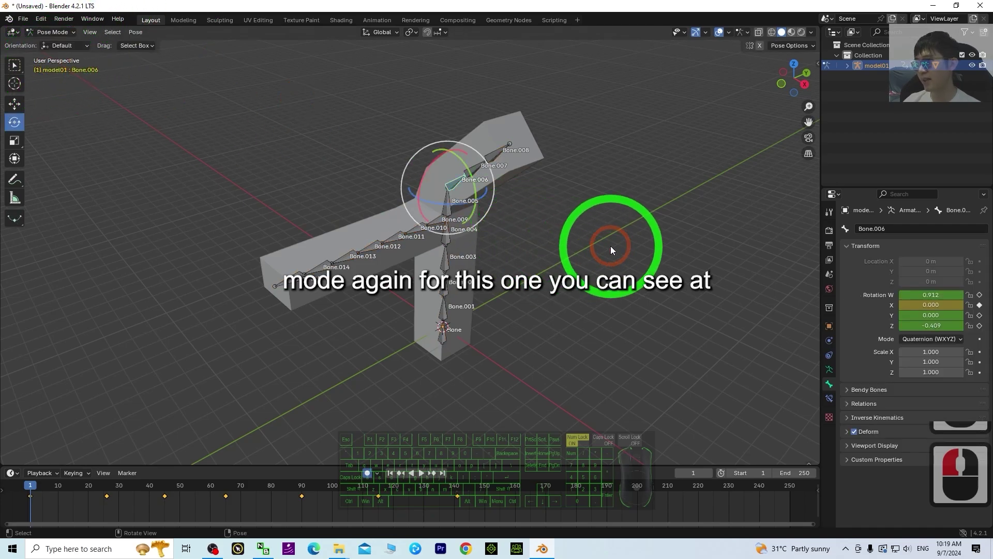
{"action": "middle_click_drag", "start_coordinate": [610, 246], "coordinate": [584, 238]}
{"action": "middle_click_drag", "start_coordinate": [157, 377], "coordinate": [156, 378]}
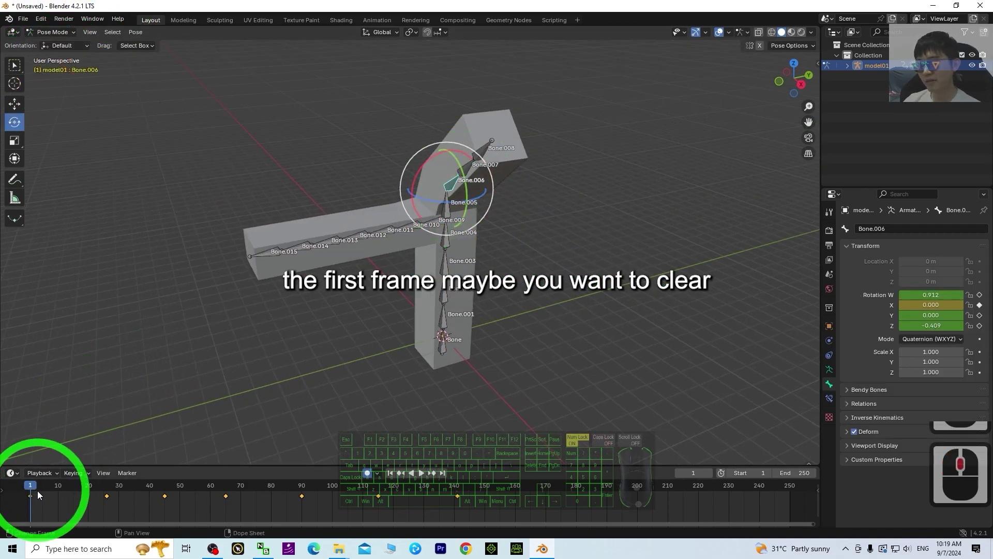
{"action": "left_click", "coordinate": [955, 320]}
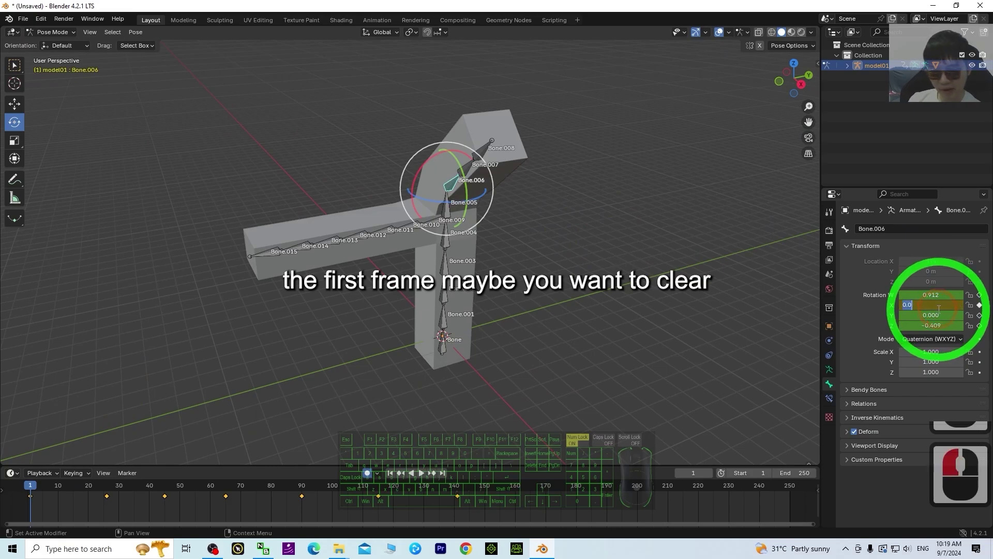
{"action": "double_click", "coordinate": [930, 325]}
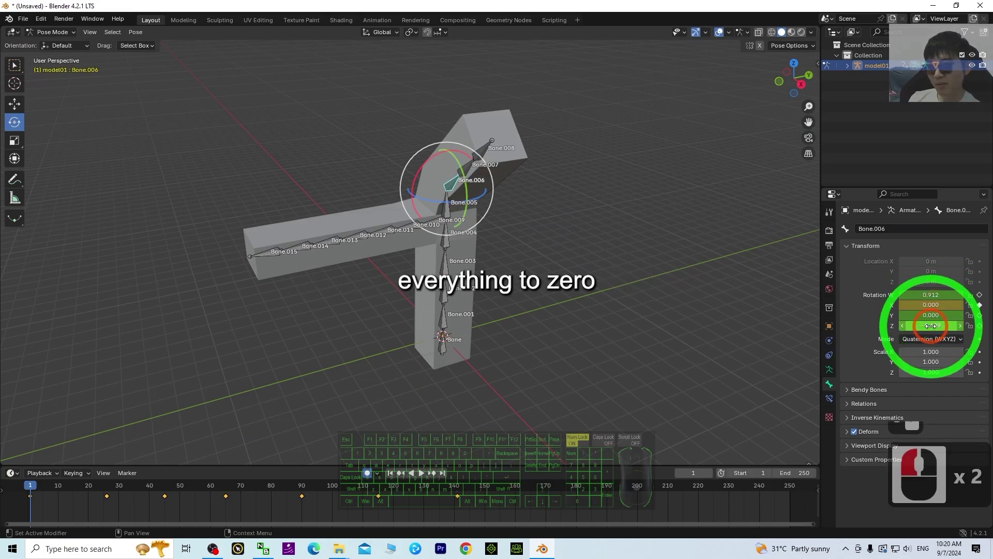
{"action": "type", "text": "0"}
{"action": "key", "text": "Return"}
Undo the accidental change of Bone.006's W rotation to 0
{"action": "double_click", "coordinate": [935, 295]}
{"action": "type", "text": "0"}
{"action": "key", "text": "Return"}
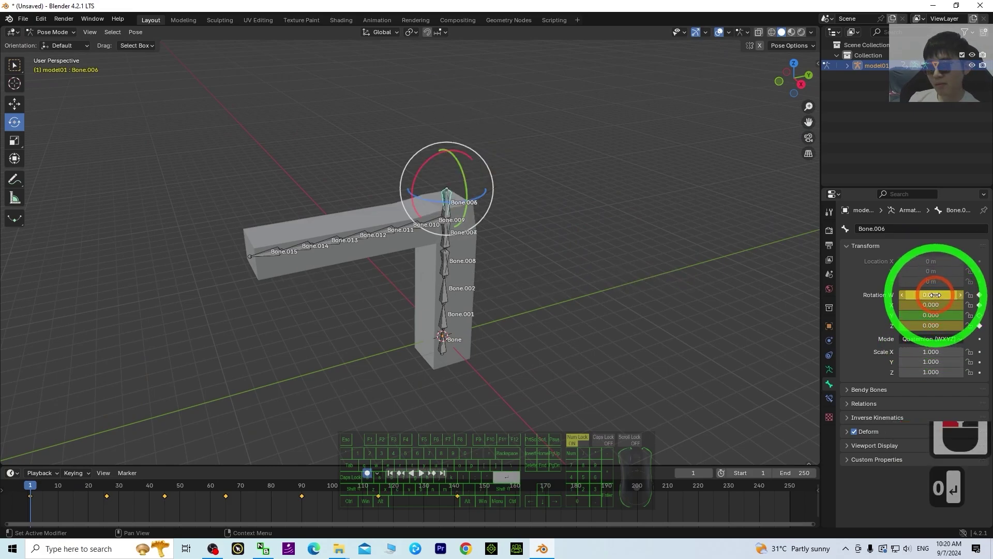
{"action": "key", "text": "ctrl+z"}
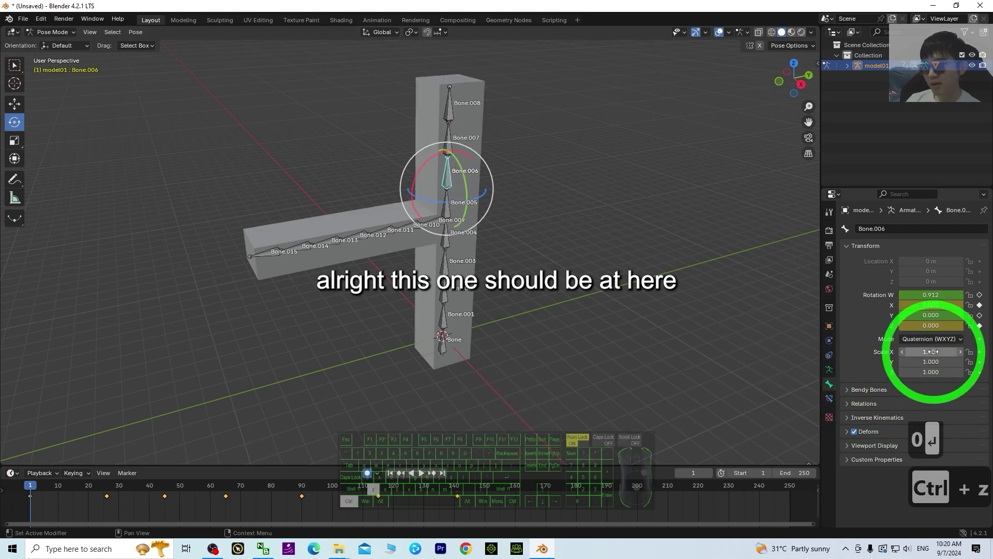
{"action": "middle_click_drag", "start_coordinate": [531, 385], "coordinate": [393, 473]}
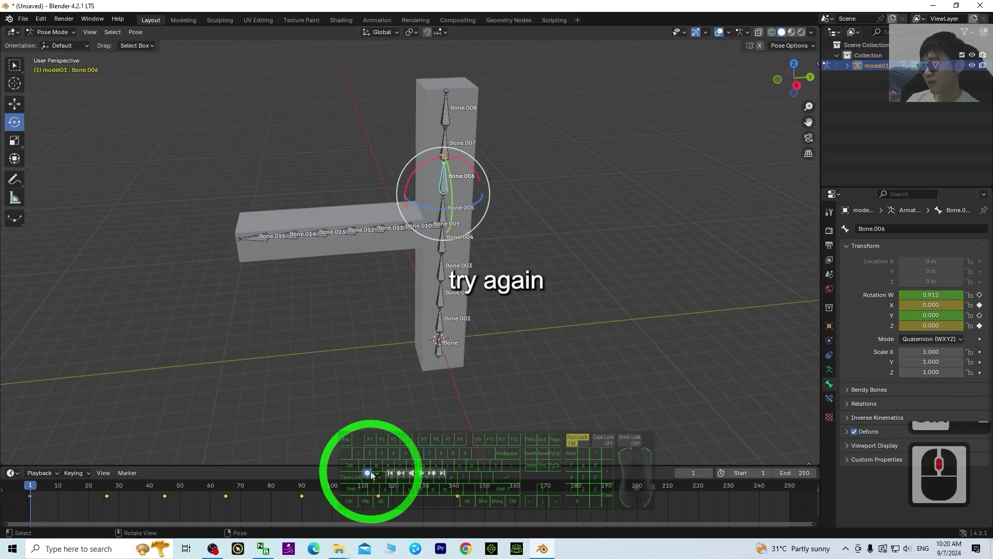
Play the animation while orbiting the view, then rewind and stop playback
{"action": "left_click", "coordinate": [421, 473]}
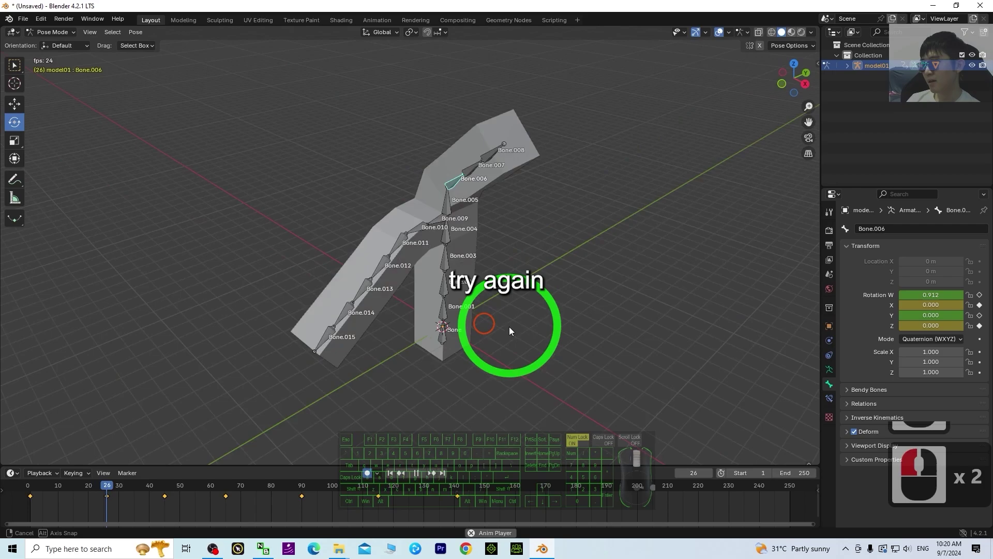
{"action": "middle_click_drag", "start_coordinate": [509, 327], "coordinate": [502, 282]}
{"action": "left_click", "coordinate": [390, 473]}
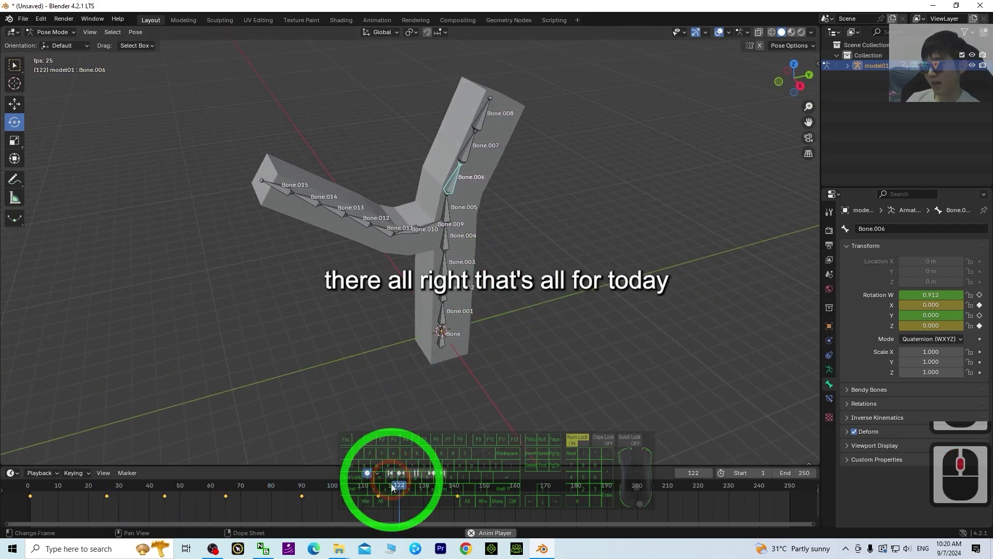
{"action": "left_click", "coordinate": [416, 473]}
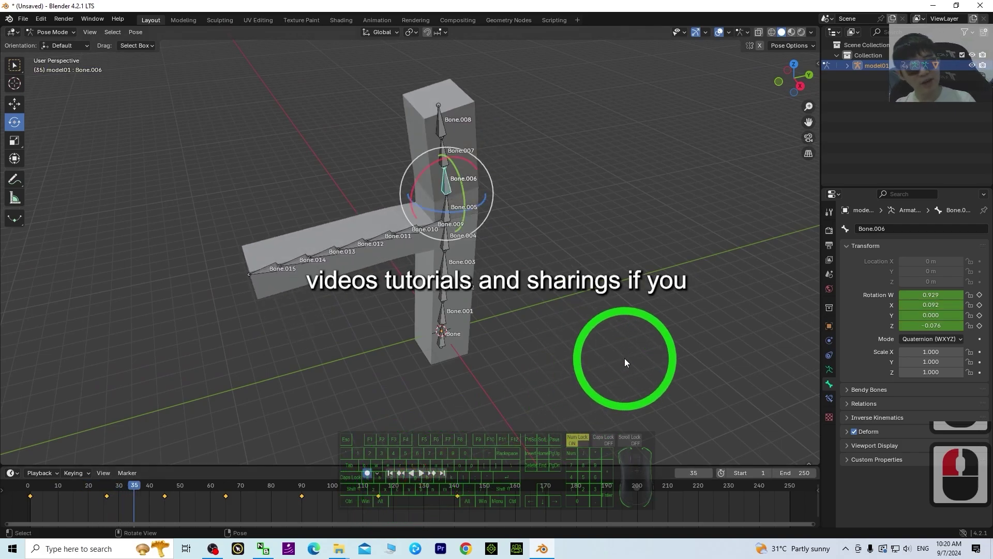
Replay the animation, then restart it from frame 1 with the rig viewed front-on
{"action": "left_click", "coordinate": [421, 473]}
{"action": "middle_click_drag", "start_coordinate": [503, 340], "coordinate": [535, 317]}
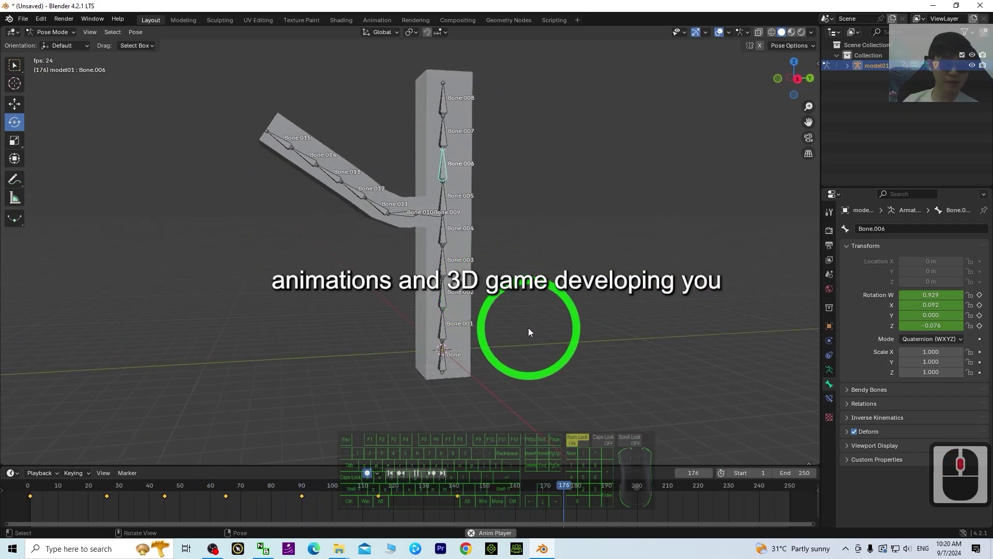
{"action": "left_click", "coordinate": [416, 473]}
{"action": "left_click", "coordinate": [390, 472]}
{"action": "double_click", "coordinate": [680, 317]}
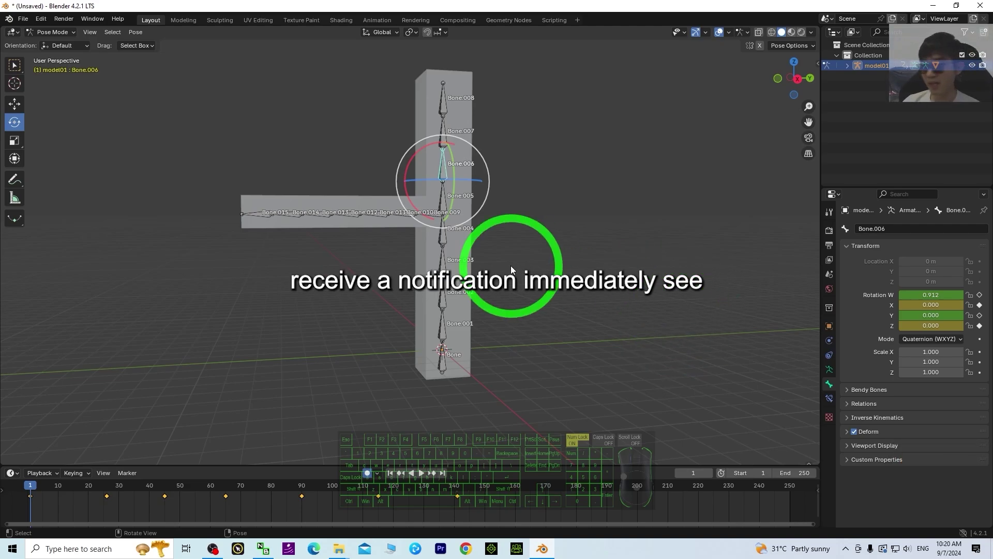
{"action": "middle_click_drag", "start_coordinate": [511, 265], "coordinate": [460, 481]}
{"action": "left_click", "coordinate": [422, 473]}
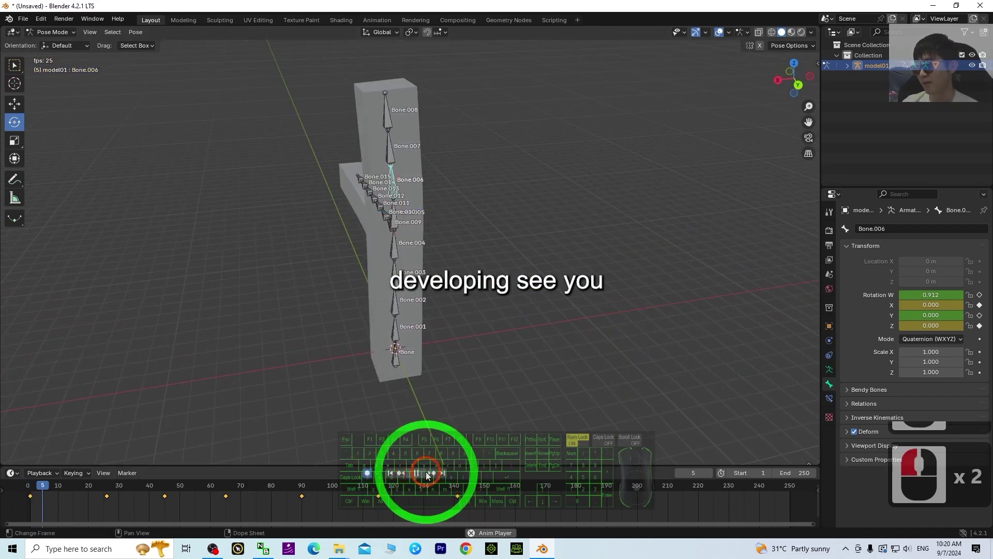